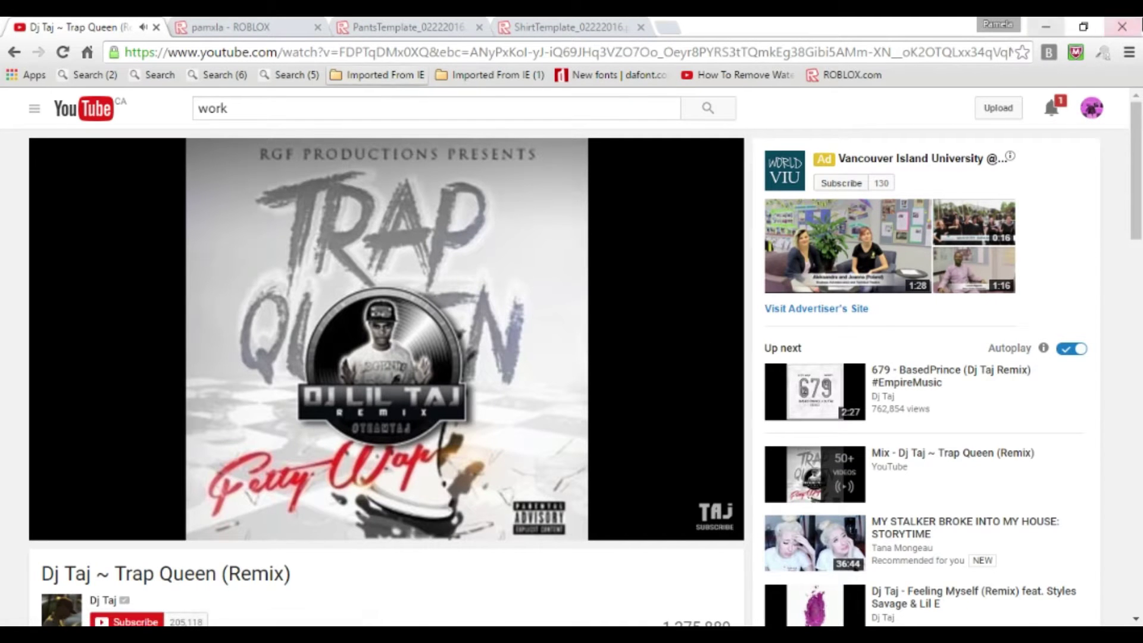
Open the avatar from the ROBLOX profile page for editing in ROBLOX Studio
{"action": "left_click", "coordinate": [278, 28]}
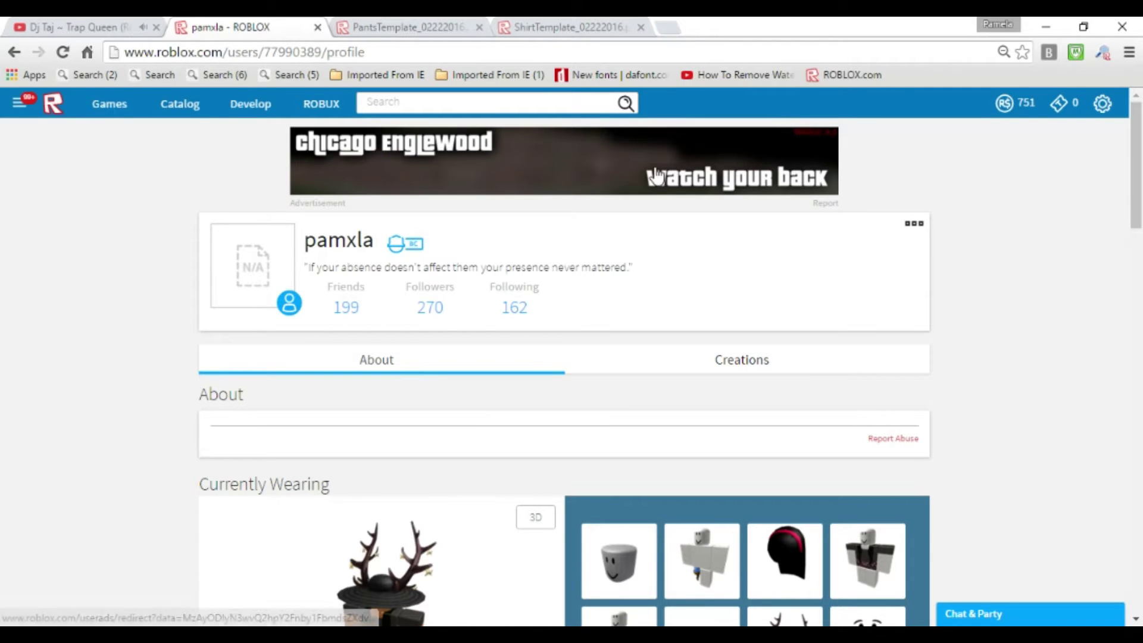
{"action": "scroll", "coordinate": [919, 176], "scroll_direction": "down", "scroll_amount": 10}
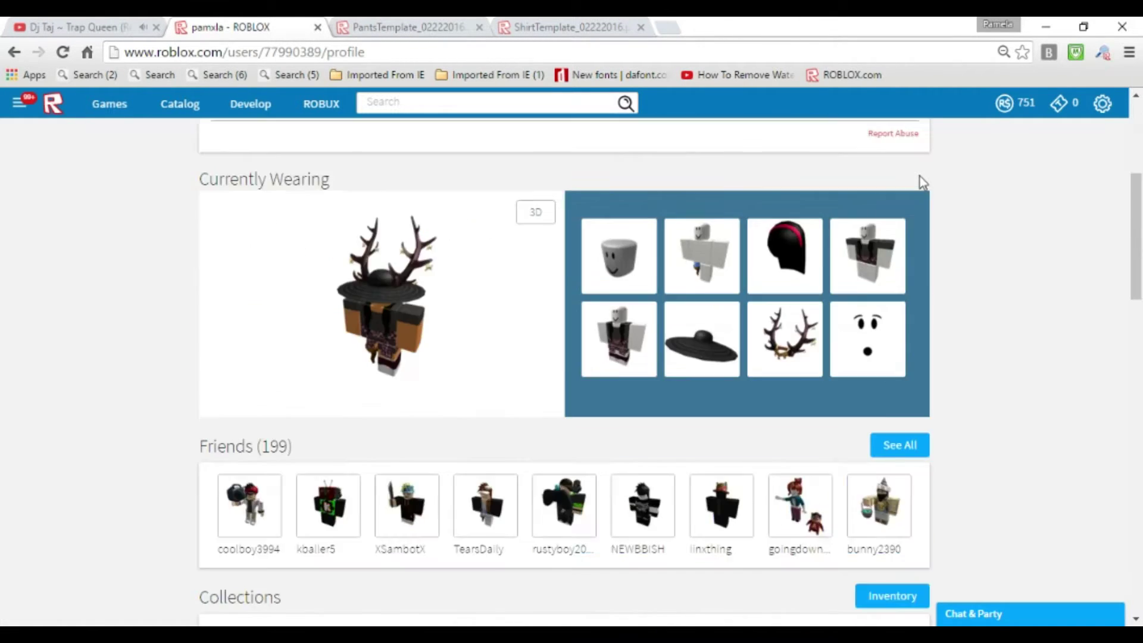
{"action": "scroll", "coordinate": [920, 176], "scroll_direction": "up", "scroll_amount": 10}
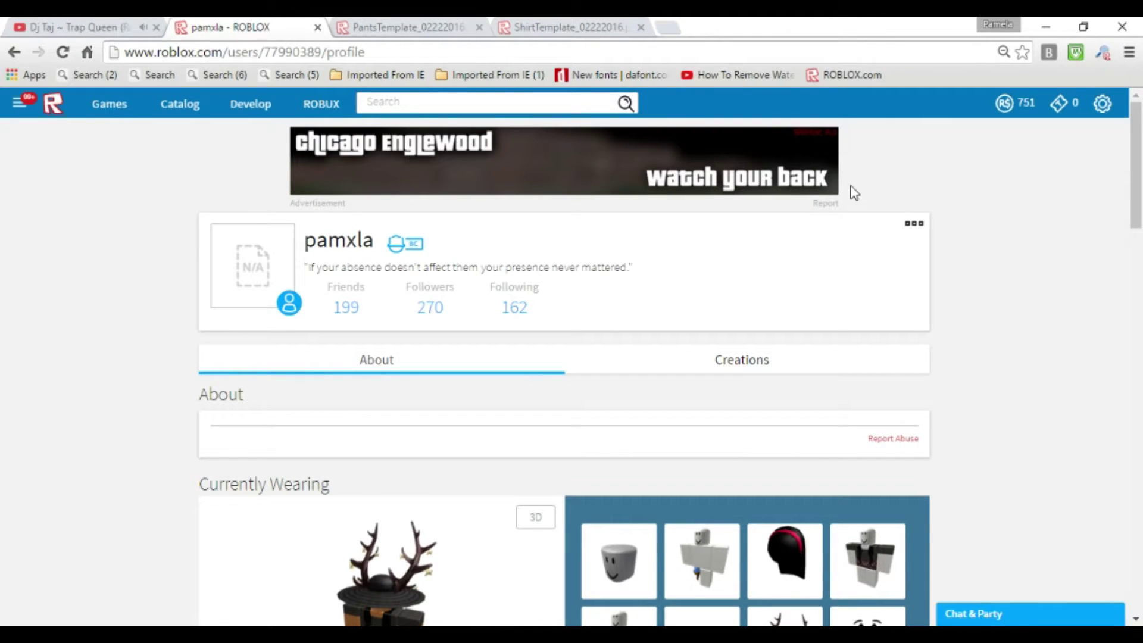
{"action": "left_click", "coordinate": [1103, 53]}
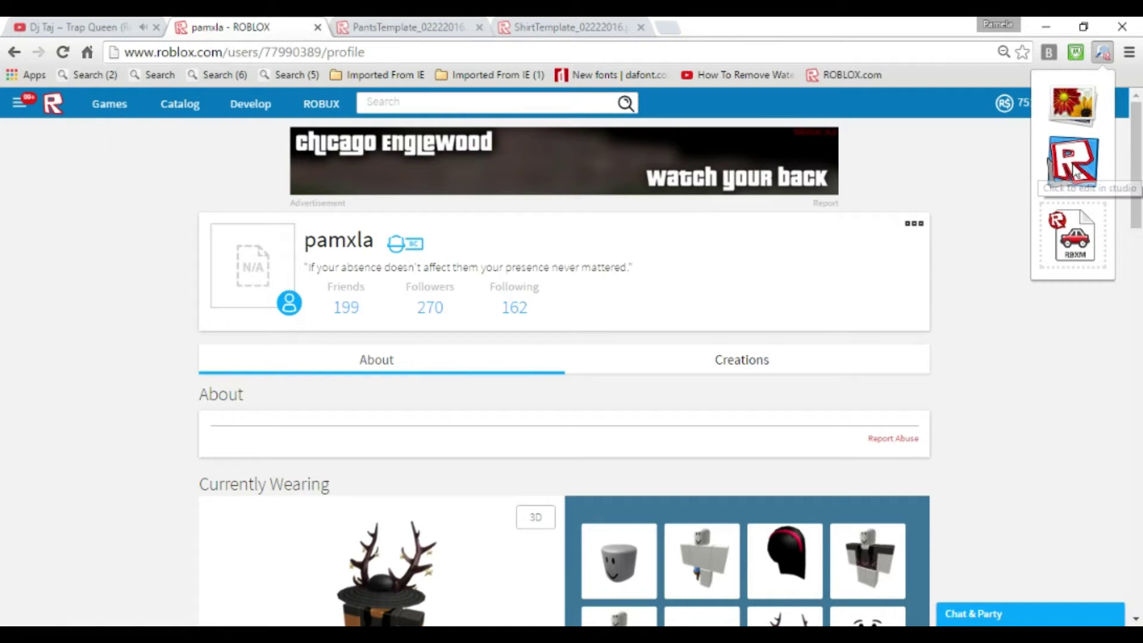
{"action": "left_click", "coordinate": [1078, 168]}
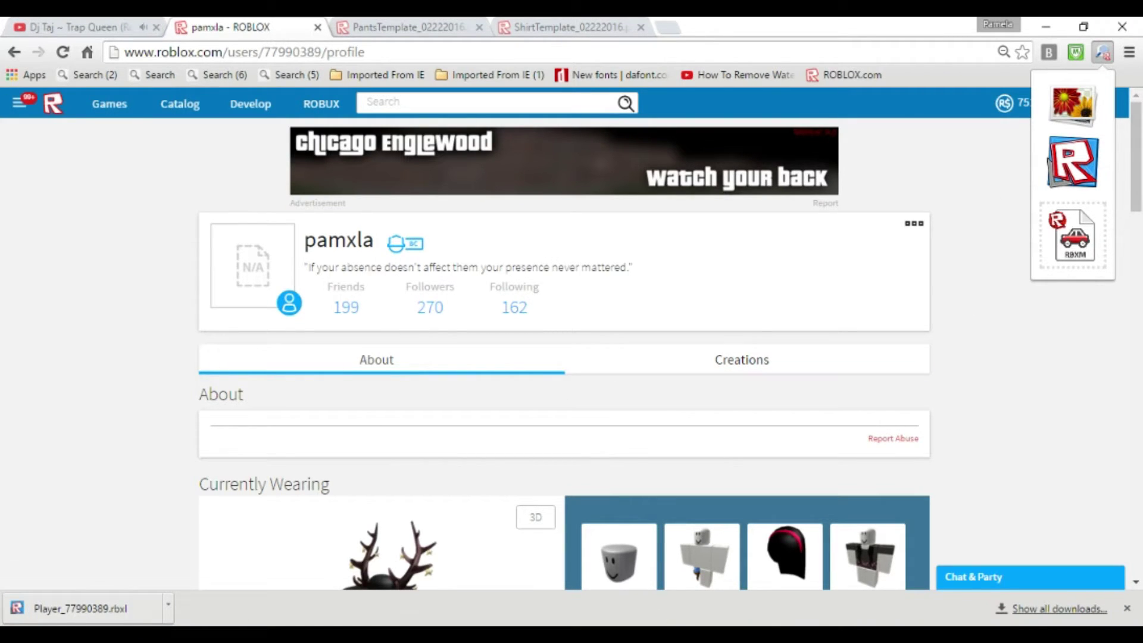
{"action": "mouse_move", "coordinate": [594, 634]}
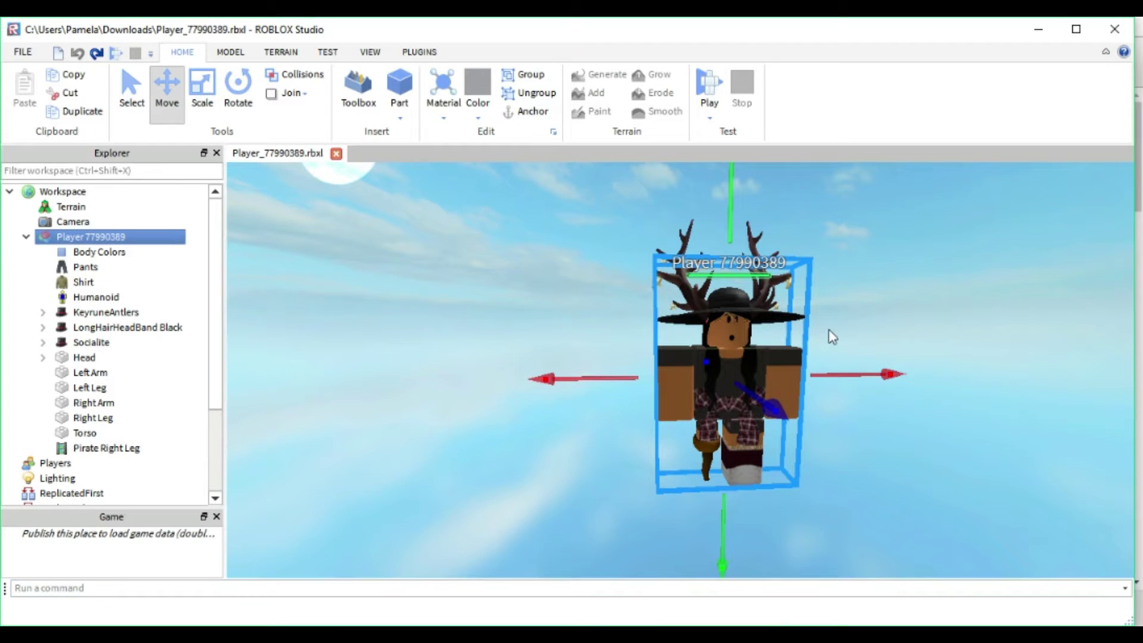
Examine the loaded avatar model in the 3D view from different angles and distances
{"action": "scroll", "coordinate": [908, 321], "scroll_direction": "up", "scroll_amount": 3}
{"action": "scroll", "coordinate": [906, 320], "scroll_direction": "down", "scroll_amount": 5}
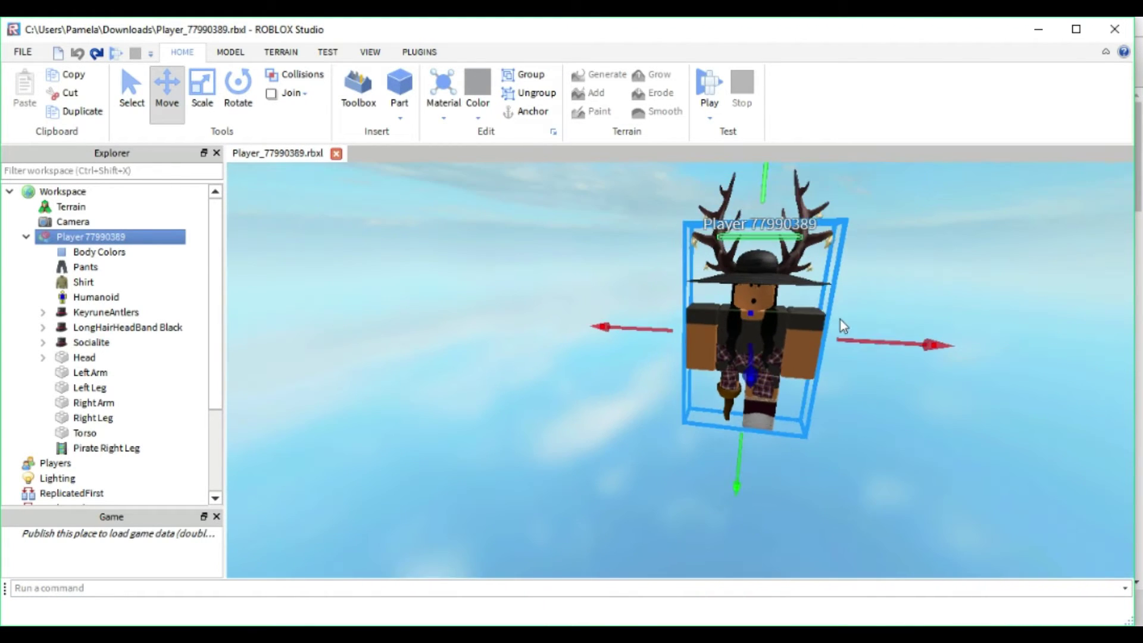
{"action": "scroll", "coordinate": [909, 440], "scroll_direction": "up", "scroll_amount": 2}
{"action": "scroll", "coordinate": [848, 437], "scroll_direction": "down", "scroll_amount": 3}
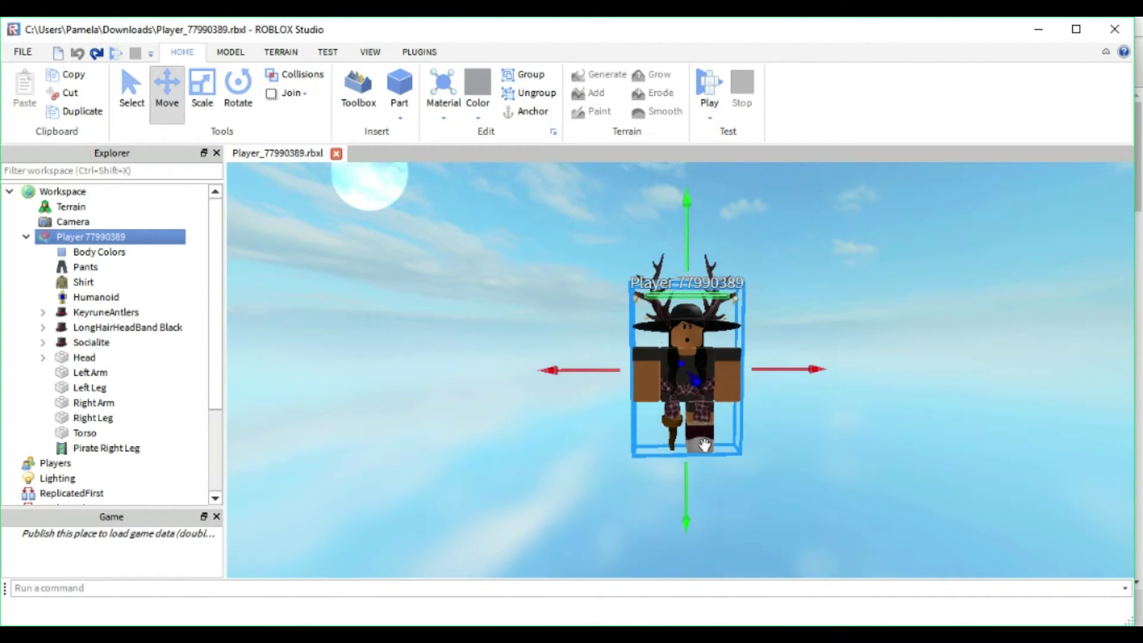
{"action": "scroll", "coordinate": [725, 428], "scroll_direction": "up", "scroll_amount": 4}
{"action": "scroll", "coordinate": [726, 427], "scroll_direction": "down", "scroll_amount": 3}
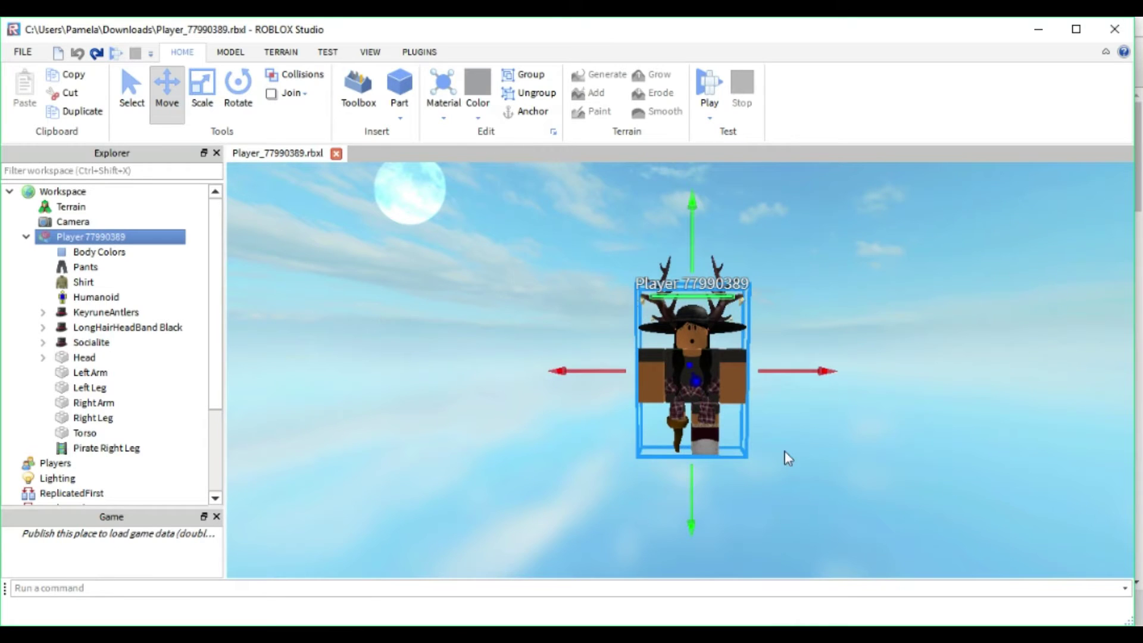
{"action": "right_click_drag", "start_coordinate": [784, 451], "coordinate": [791, 445]}
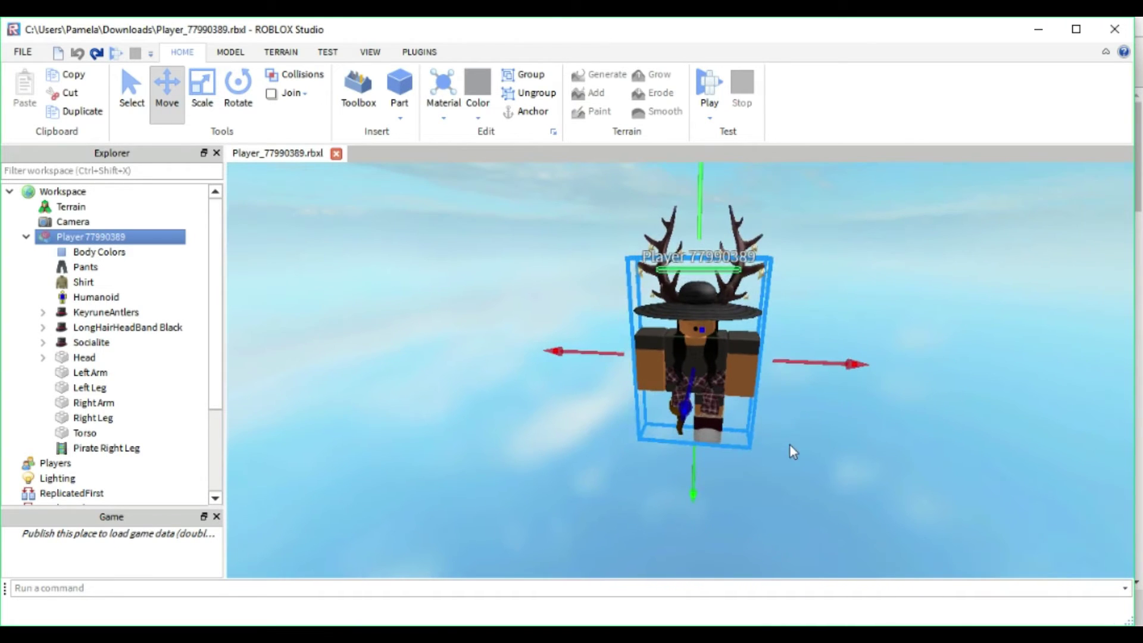
Export the player model from the workspace to the Desktop as an OBJ file named hi
{"action": "left_click", "coordinate": [26, 237]}
{"action": "right_click", "coordinate": [50, 241]}
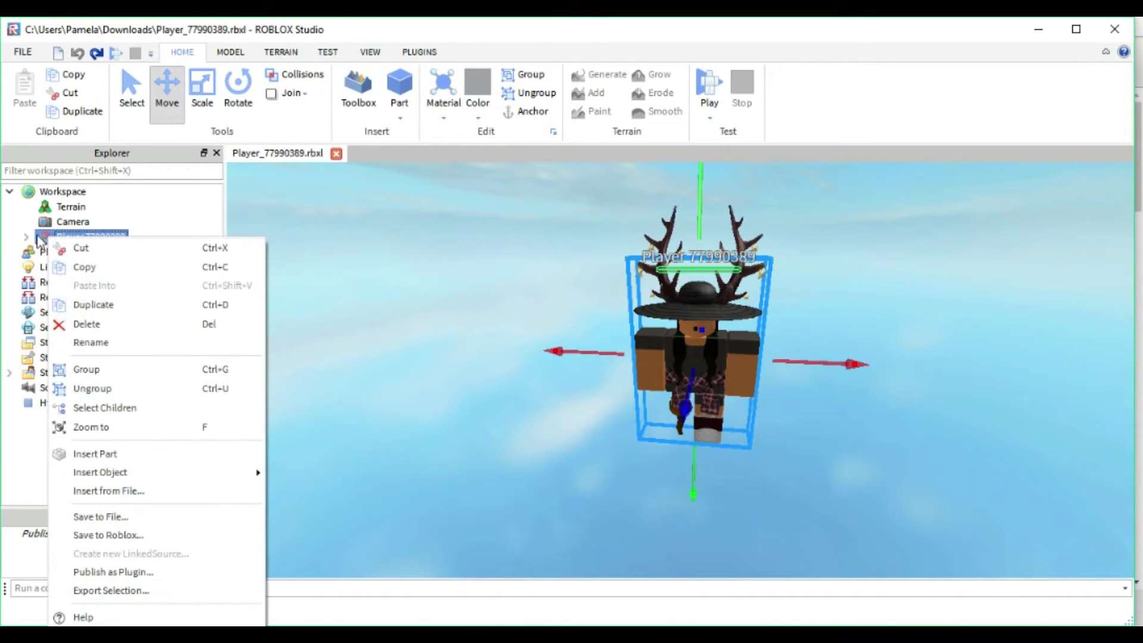
{"action": "left_click", "coordinate": [90, 342]}
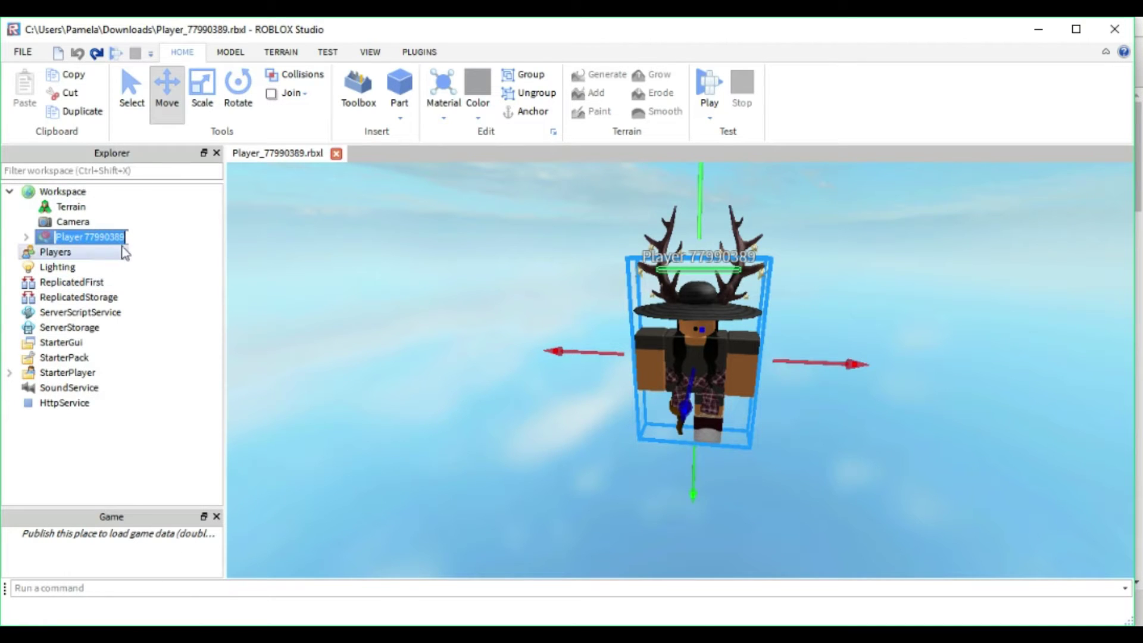
{"action": "right_click", "coordinate": [50, 238]}
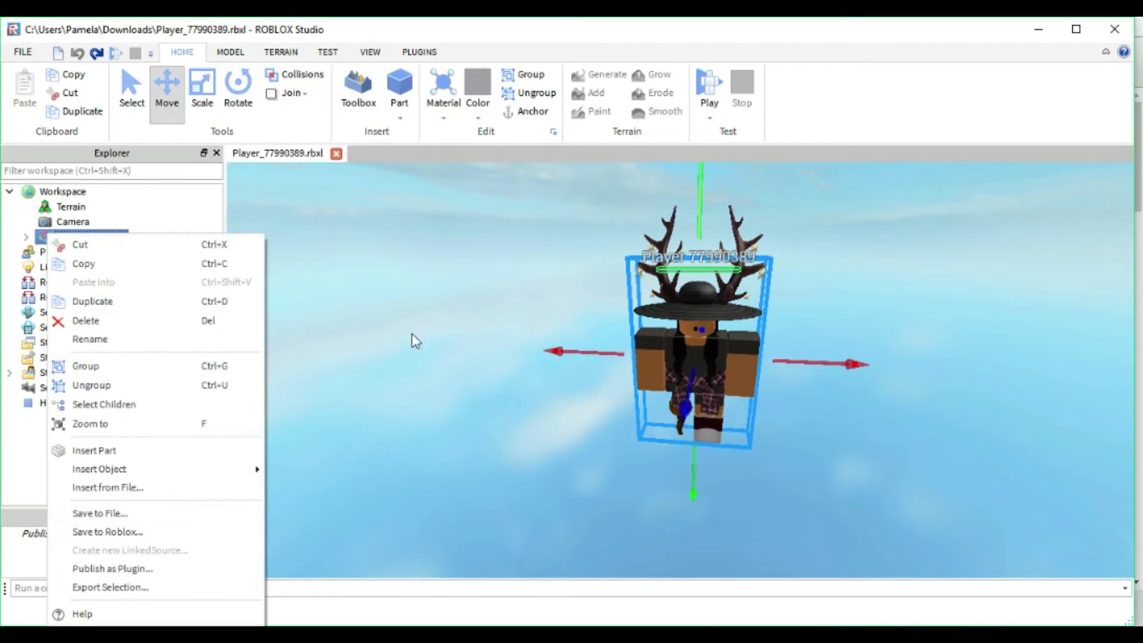
{"action": "left_click", "coordinate": [111, 587]}
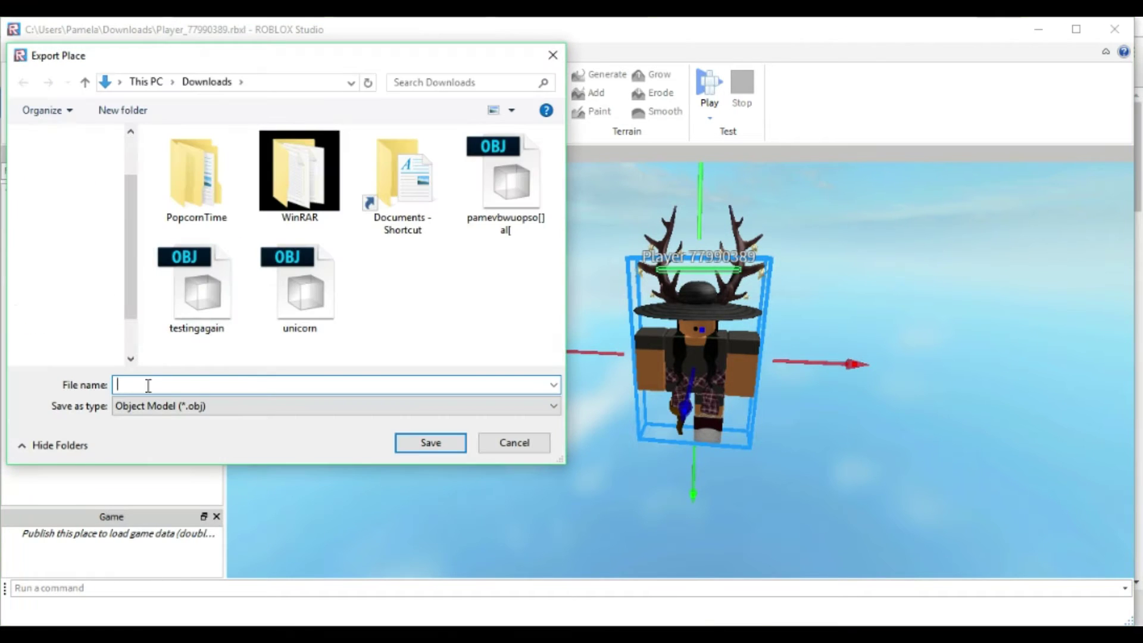
{"action": "left_click", "coordinate": [73, 229]}
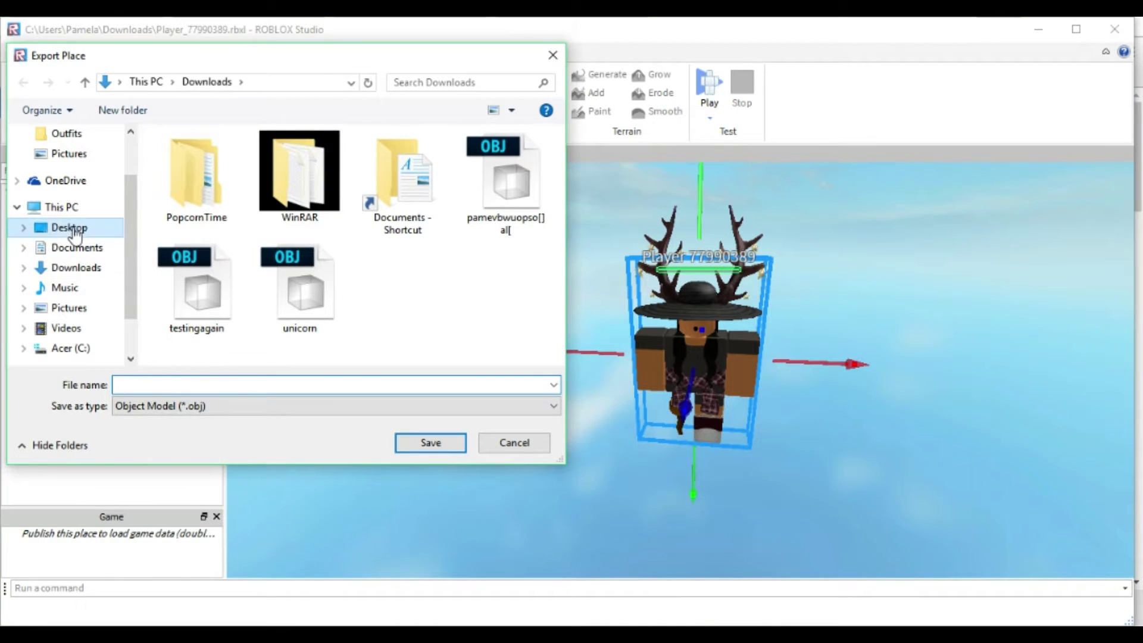
{"action": "left_click", "coordinate": [262, 387]}
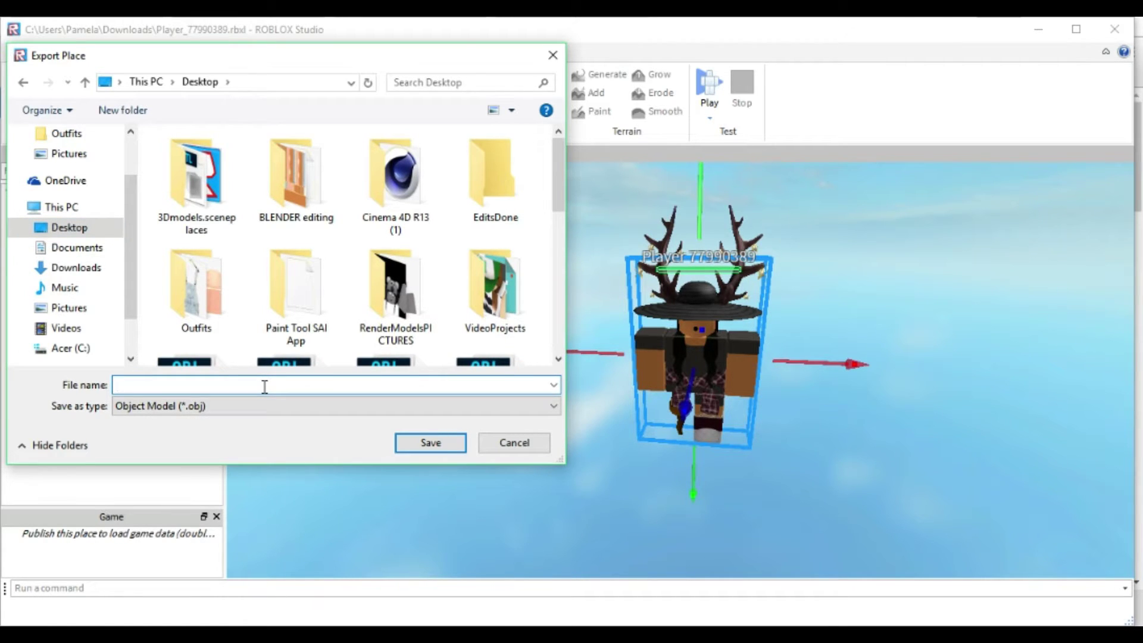
{"action": "type", "text": "hi"}
{"action": "left_click", "coordinate": [459, 447]}
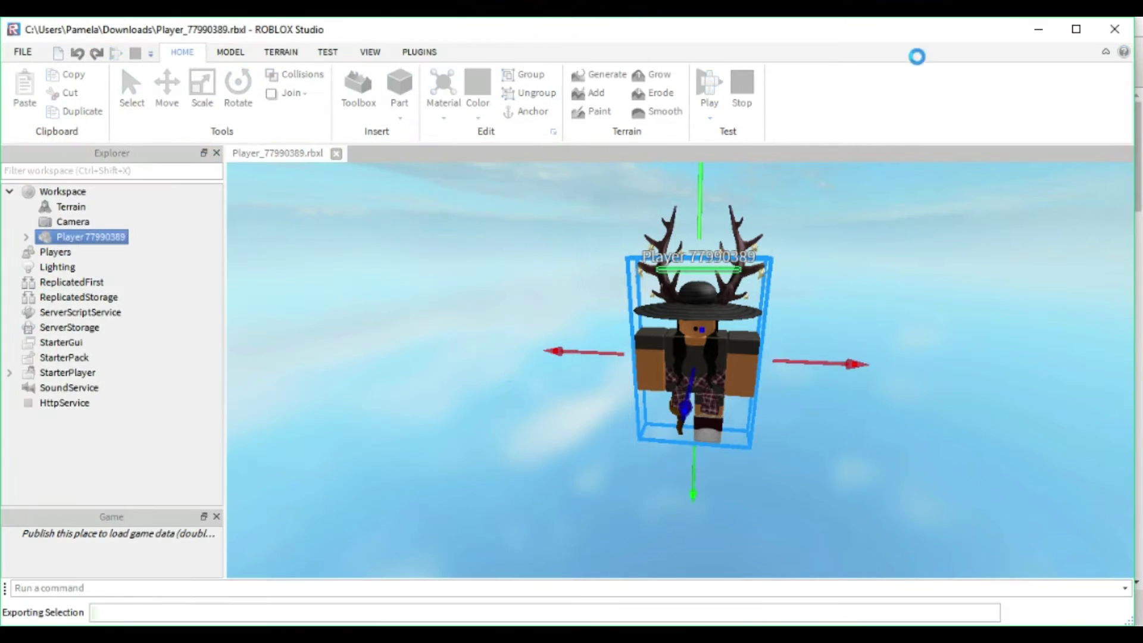
Switch to Blender and cancel the pending OBJ import to return to the 3D scene
{"action": "left_click", "coordinate": [1038, 30]}
{"action": "left_click", "coordinate": [1037, 29]}
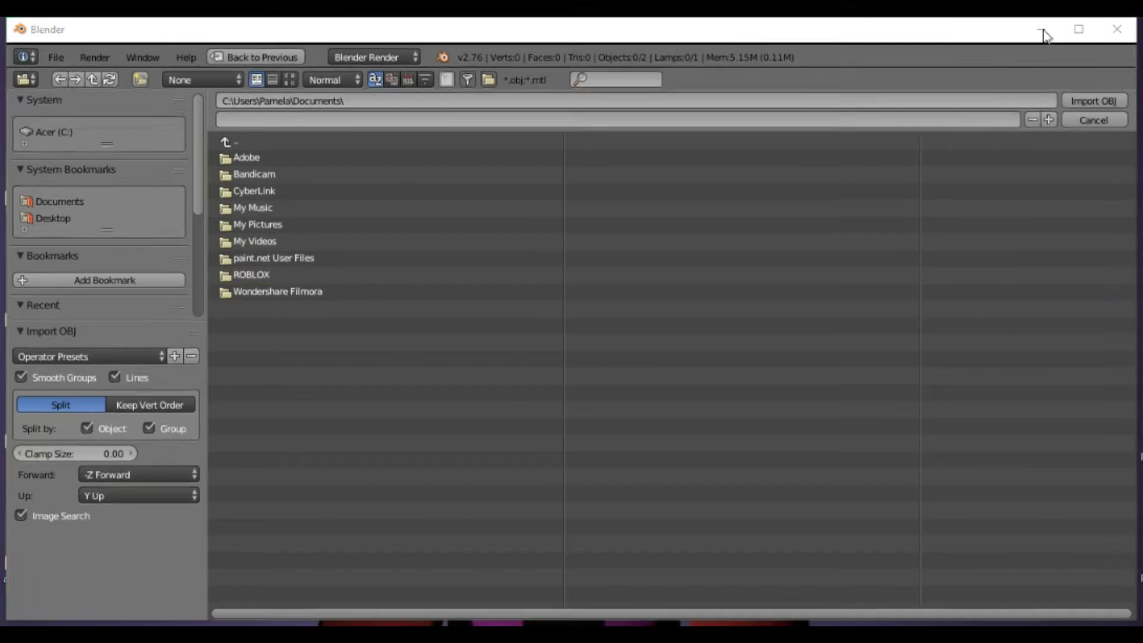
{"action": "left_click", "coordinate": [1039, 31]}
{"action": "key", "text": "alt+Tab"}
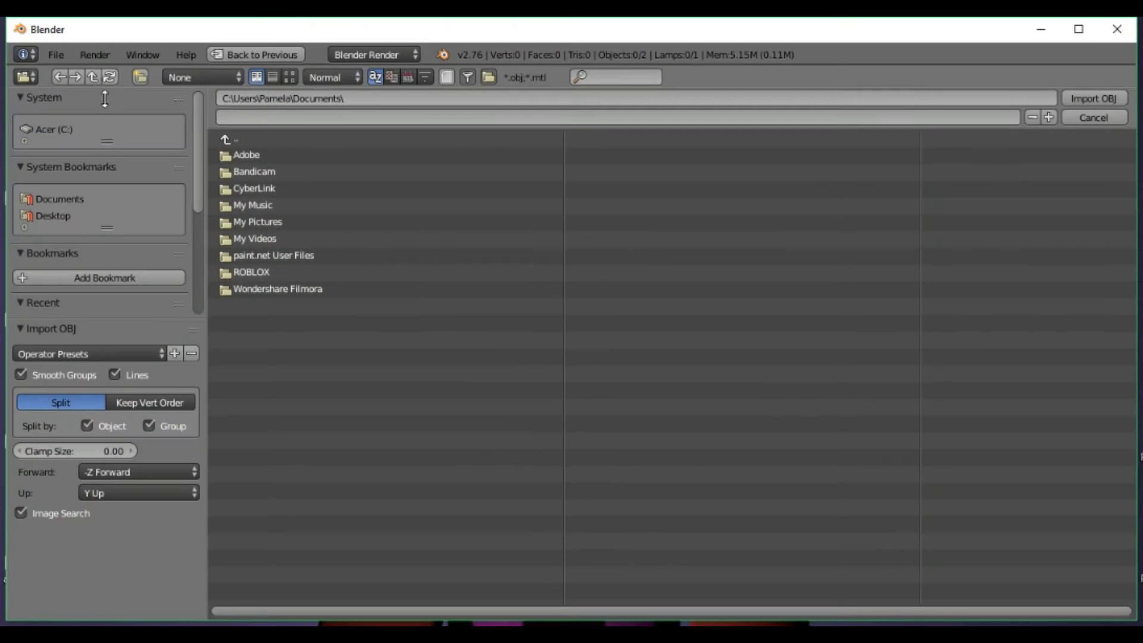
{"action": "left_click", "coordinate": [54, 217]}
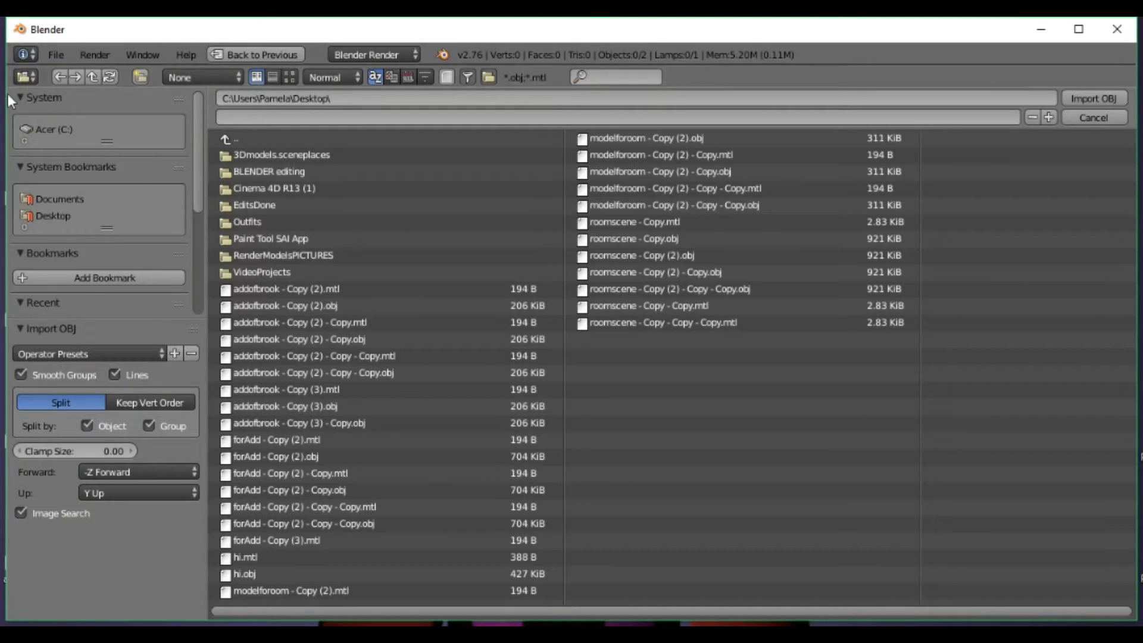
{"action": "left_click", "coordinate": [53, 57]}
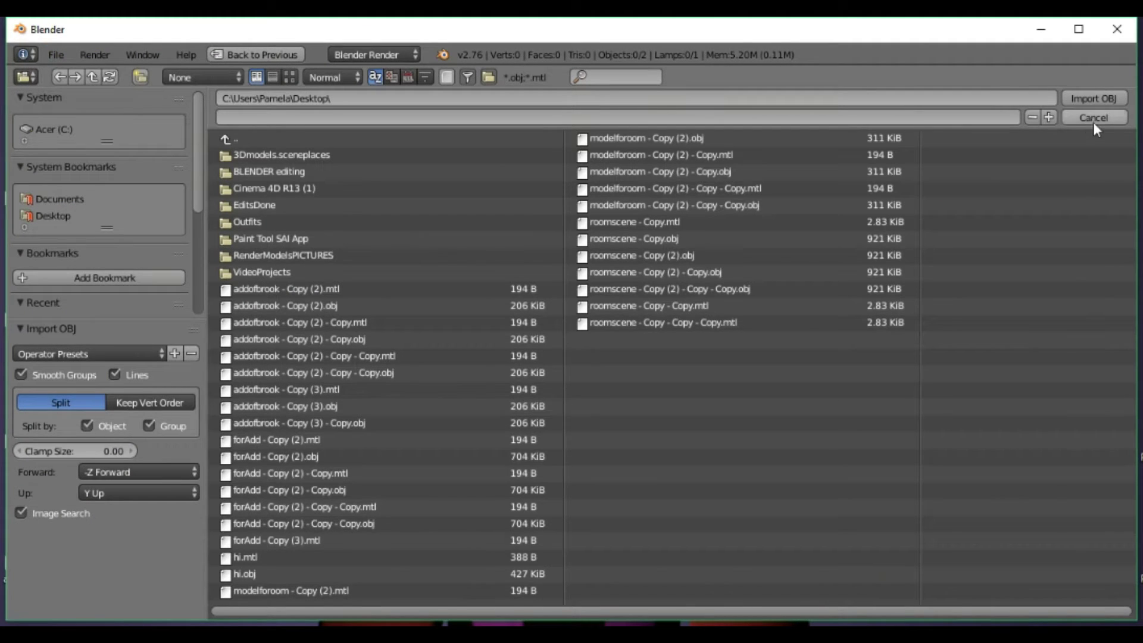
{"action": "left_click", "coordinate": [1092, 121]}
Try to delete the selected objects from the 3D scene
{"action": "scroll", "coordinate": [564, 322], "scroll_direction": "up", "scroll_amount": 2}
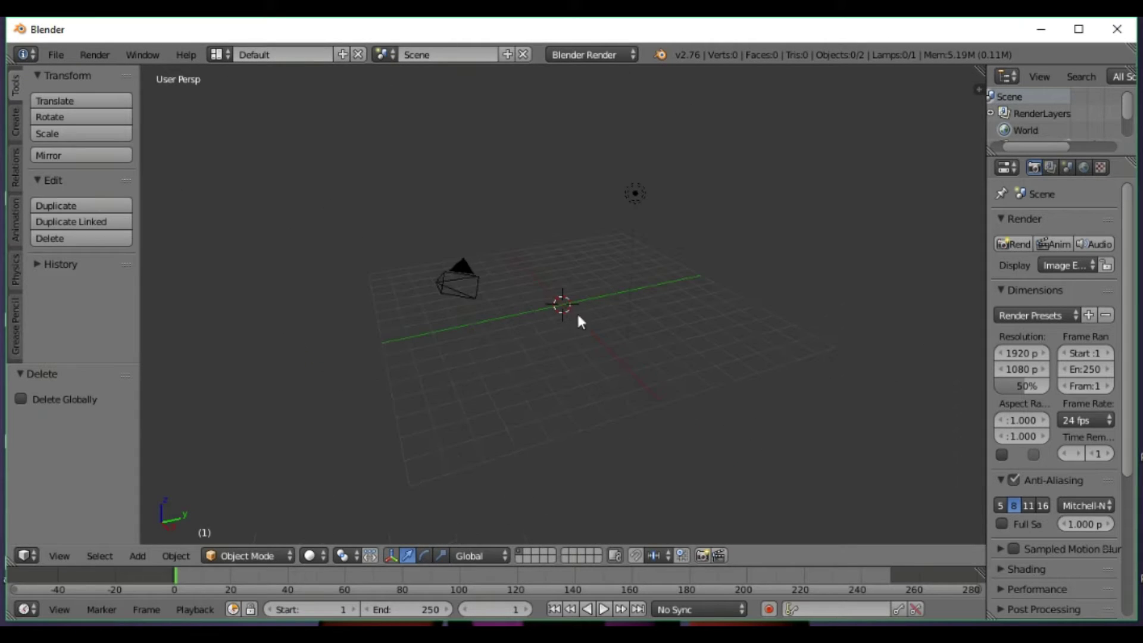
{"action": "key", "text": "x"}
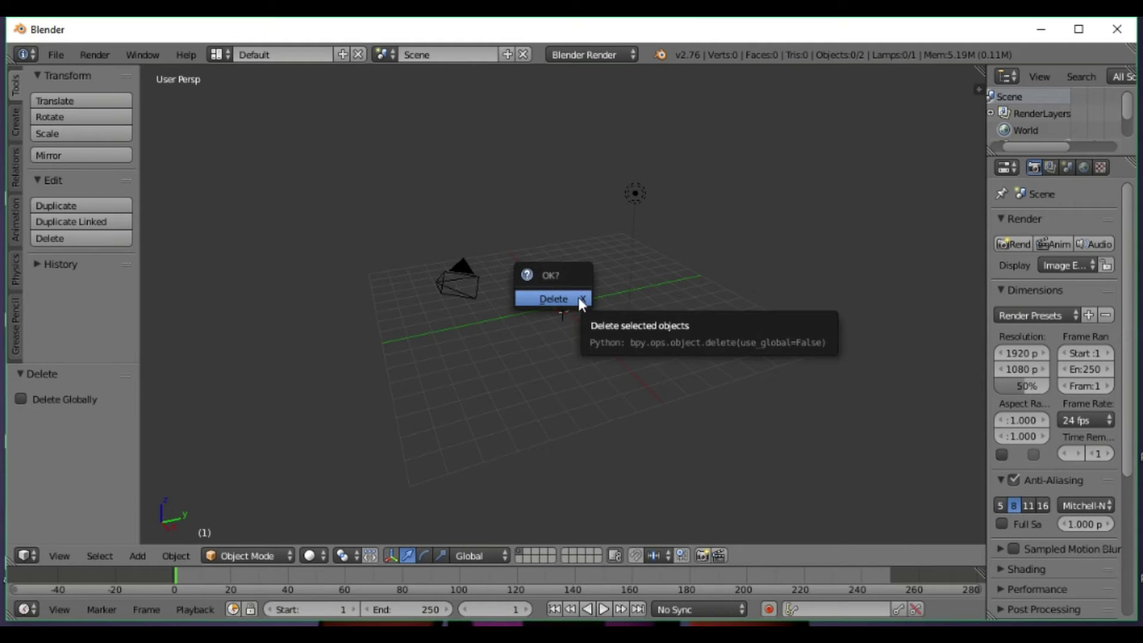
{"action": "left_click", "coordinate": [577, 297]}
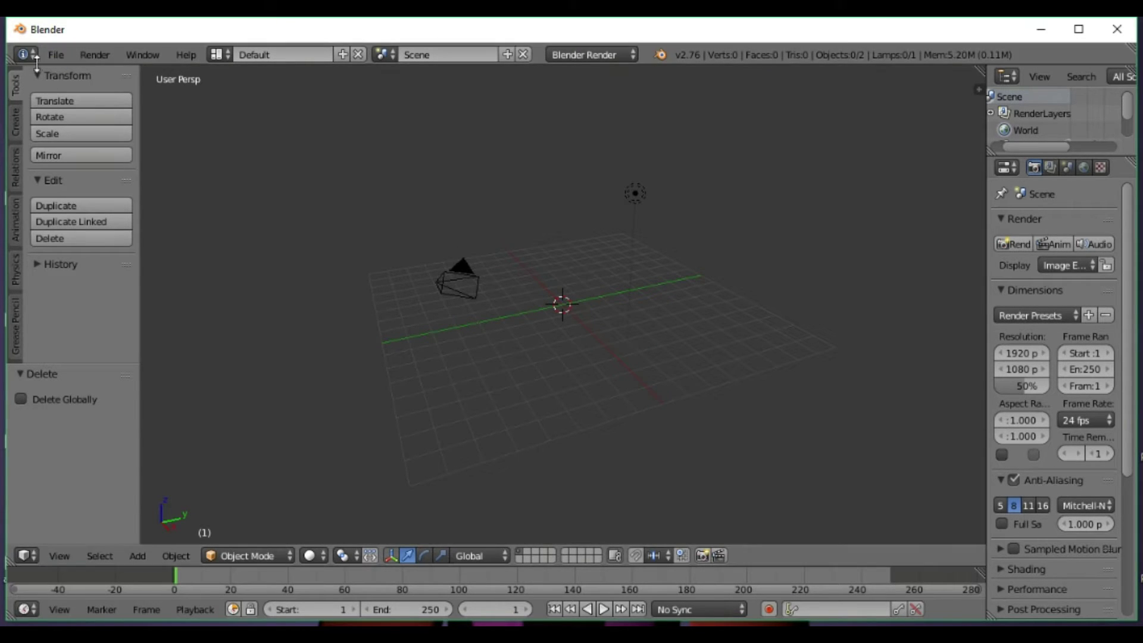
Import the Wavefront file hi.obj from the Desktop folder into the scene
{"action": "left_click", "coordinate": [55, 54]}
{"action": "mouse_move", "coordinate": [134, 352]}
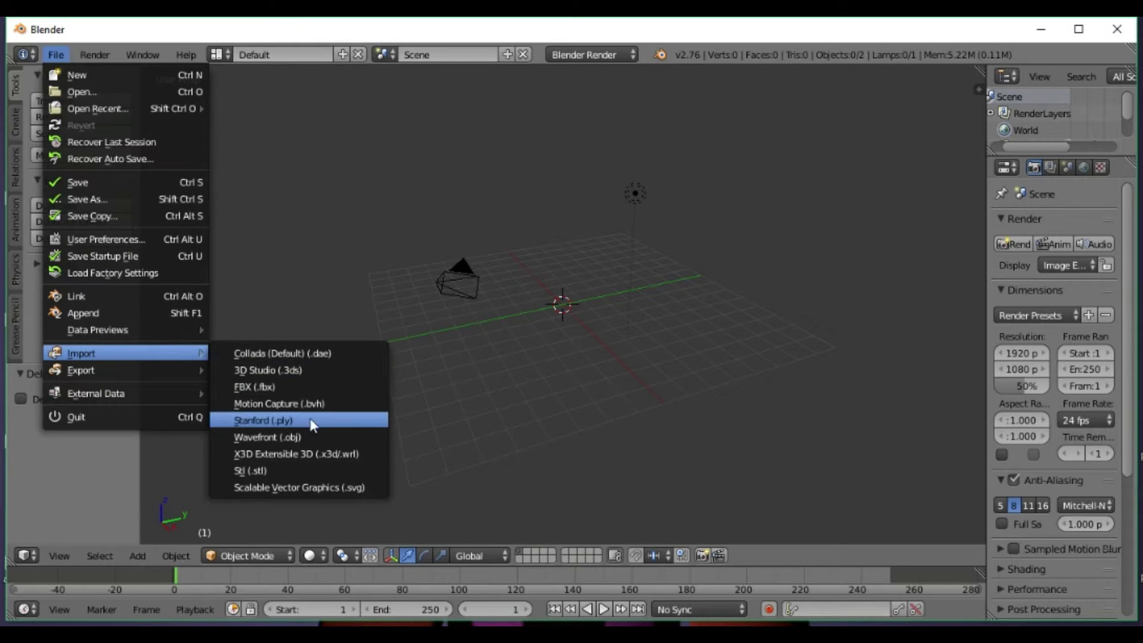
{"action": "left_click", "coordinate": [281, 438]}
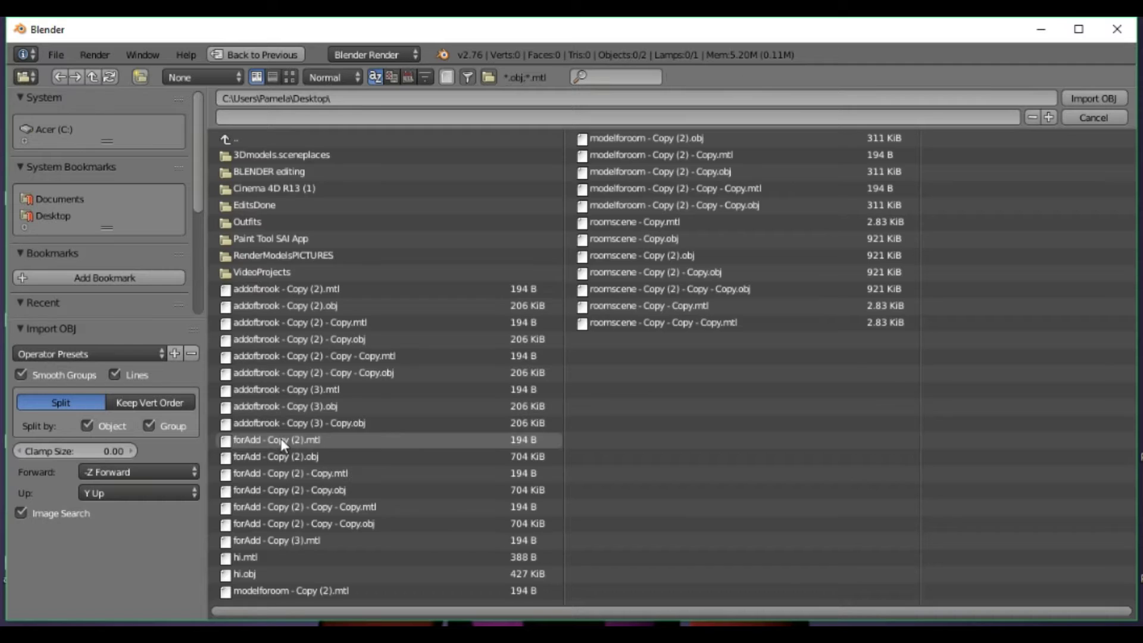
{"action": "left_click", "coordinate": [42, 217]}
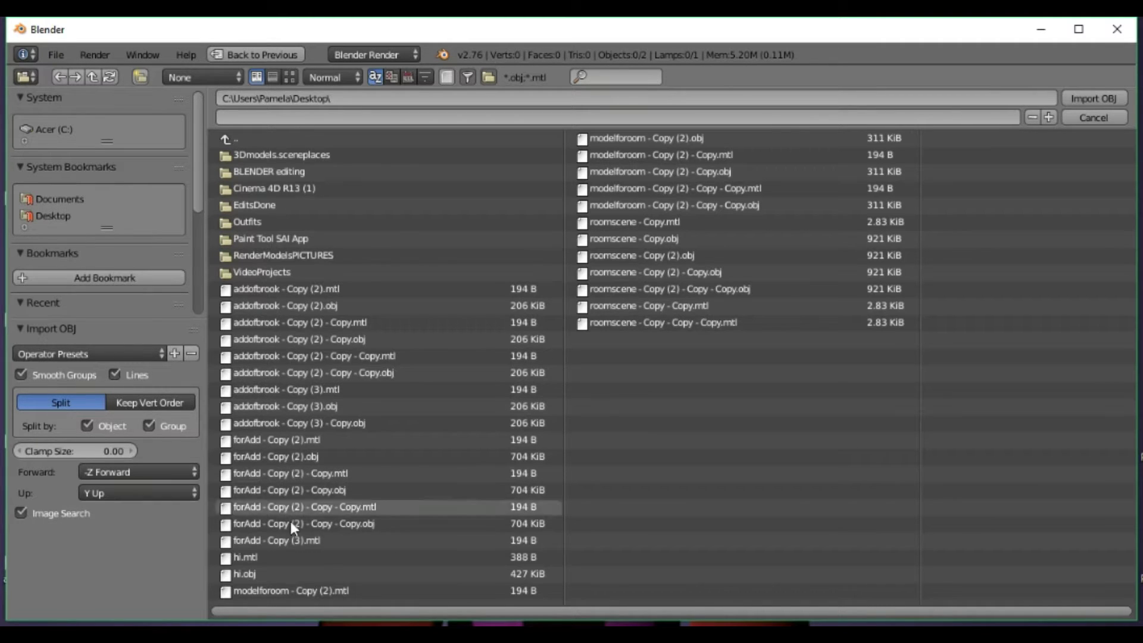
{"action": "double_click", "coordinate": [241, 573]}
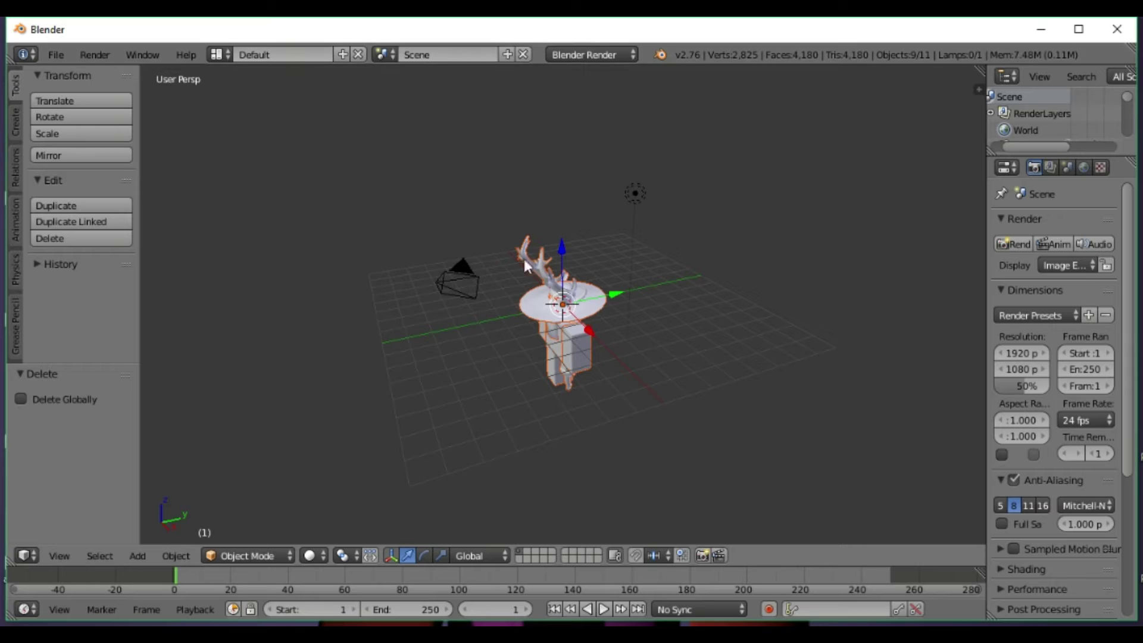
Raise the imported avatar along the Z axis by 3.351 and a further 1.345 to stand its feet on the grid floor
{"action": "left_click_drag", "start_coordinate": [561, 250], "coordinate": [608, 220]}
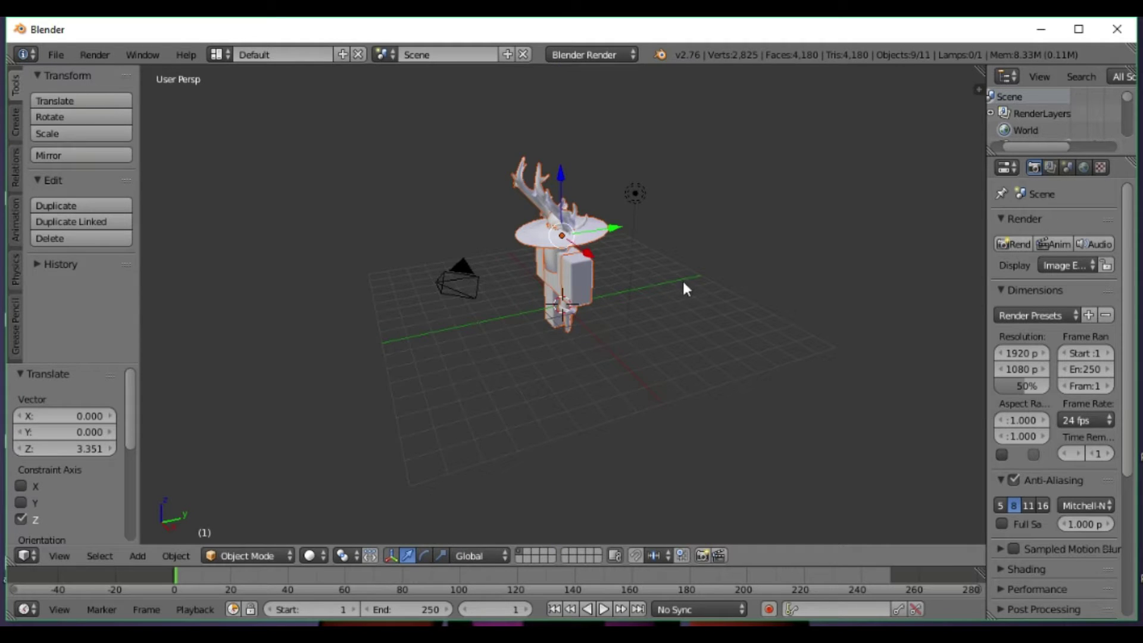
{"action": "middle_click_drag", "start_coordinate": [672, 281], "coordinate": [440, 265]}
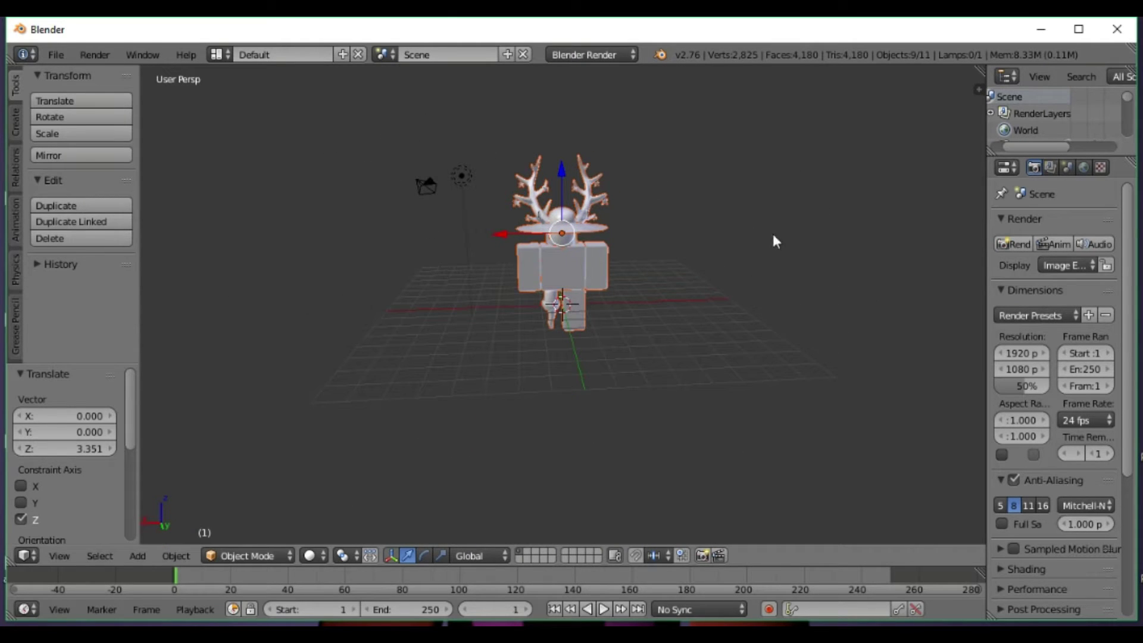
{"action": "scroll", "coordinate": [745, 293], "scroll_direction": "up", "scroll_amount": 3}
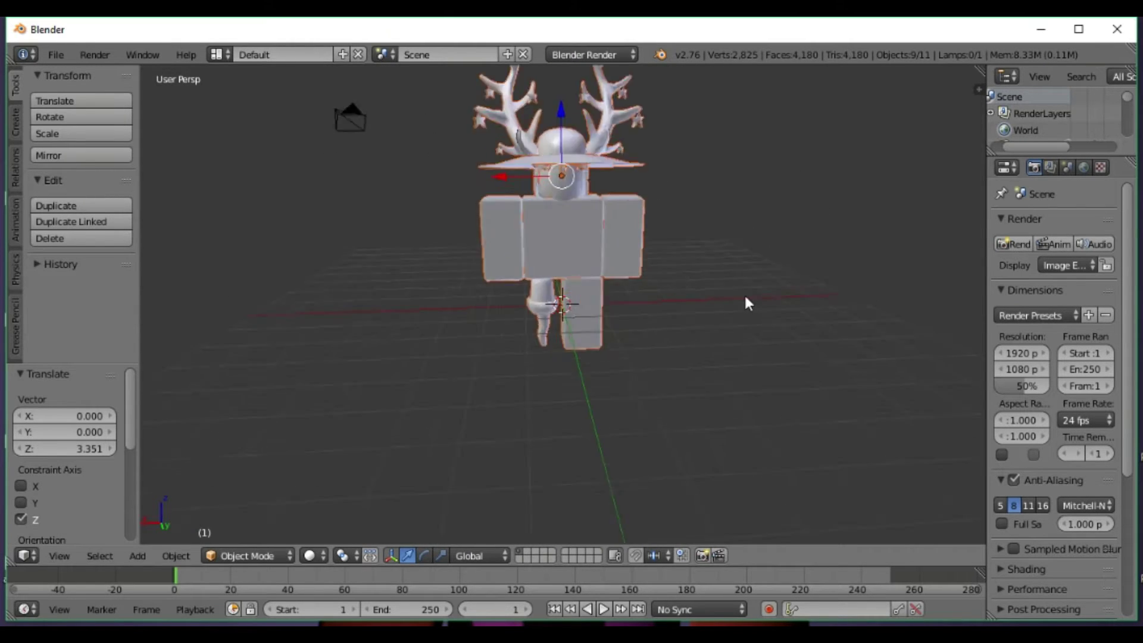
{"action": "scroll", "coordinate": [744, 293], "scroll_direction": "down", "scroll_amount": 3}
{"action": "middle_click_drag", "start_coordinate": [740, 268], "coordinate": [568, 329]}
{"action": "scroll", "coordinate": [584, 316], "scroll_direction": "up", "scroll_amount": 2}
{"action": "scroll", "coordinate": [584, 309], "scroll_direction": "down", "scroll_amount": 4}
{"action": "scroll", "coordinate": [585, 308], "scroll_direction": "up", "scroll_amount": 4}
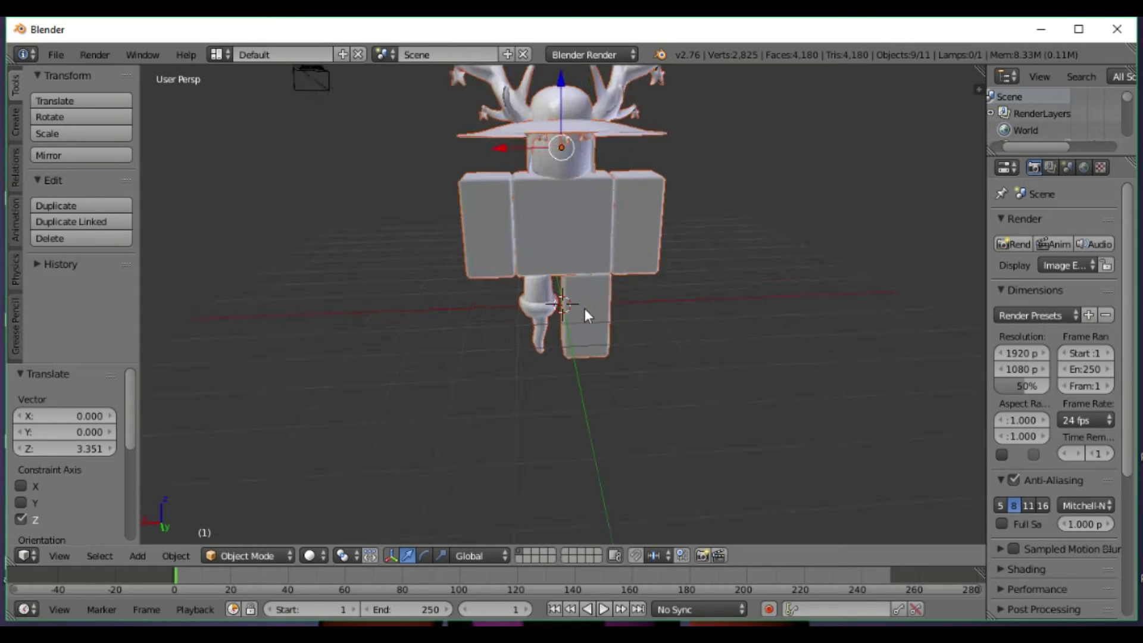
{"action": "scroll", "coordinate": [585, 309], "scroll_direction": "down", "scroll_amount": 2}
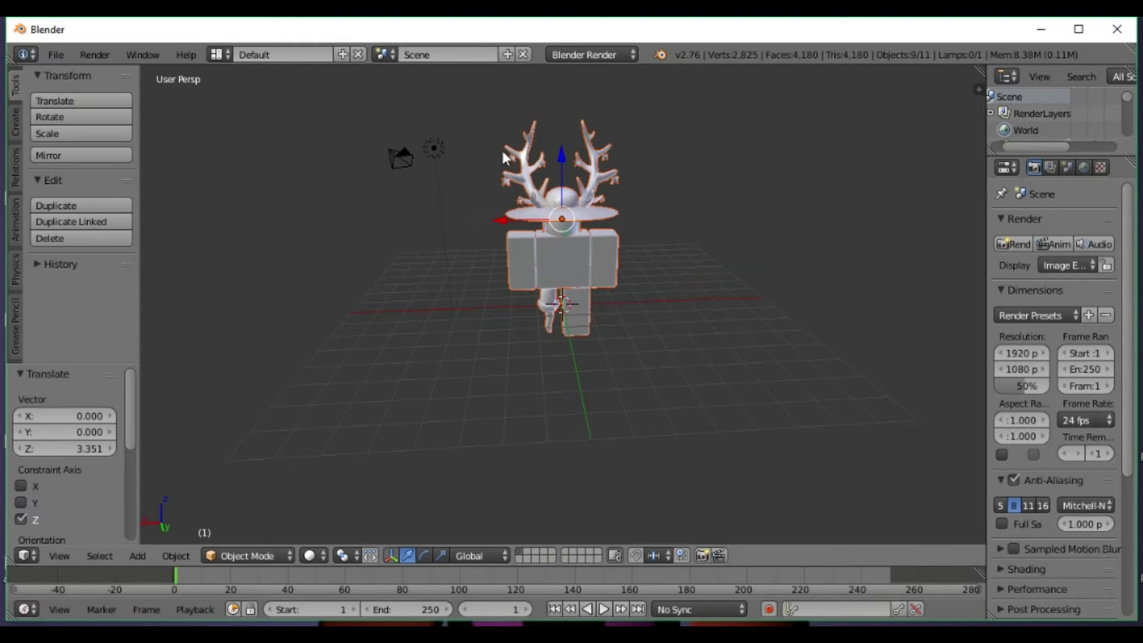
{"action": "key", "text": "g"}
{"action": "key", "text": "z"}
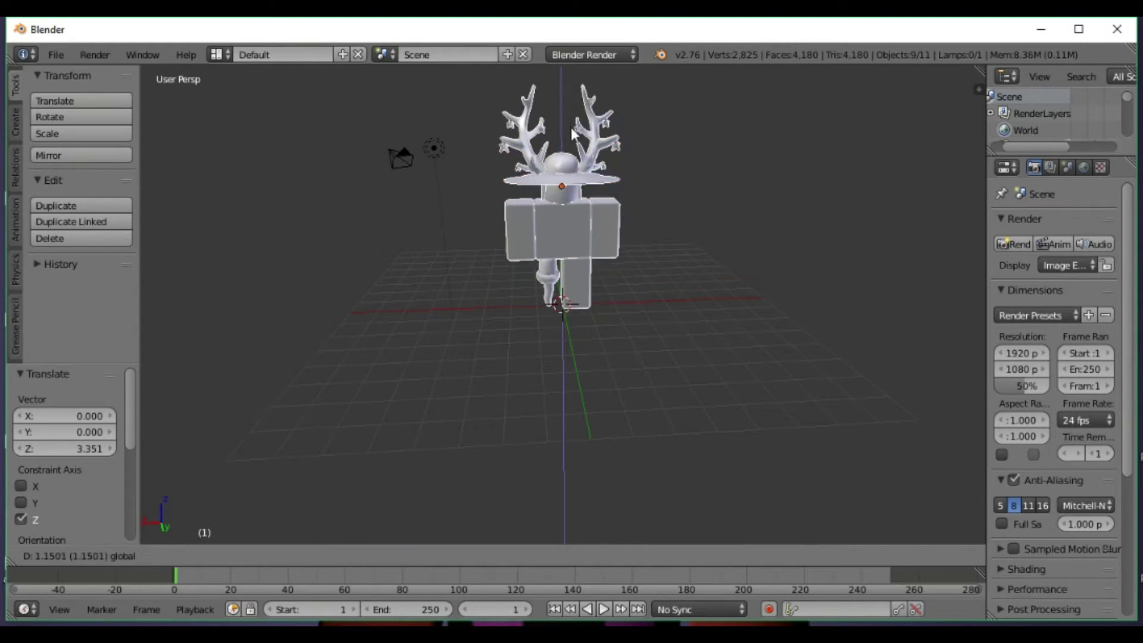
{"action": "left_click", "coordinate": [593, 119]}
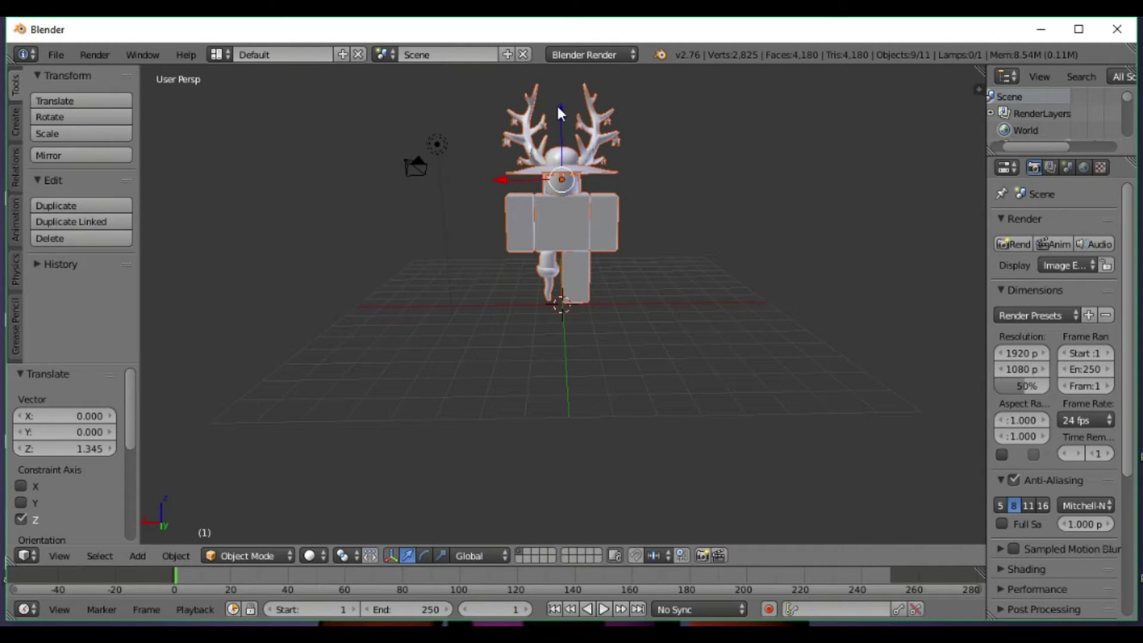
Lower the whole avatar by 0.175 along the Z axis so it meets the grid floor
{"action": "key", "text": "g"}
{"action": "key", "text": "z"}
{"action": "left_click", "coordinate": [585, 105]}
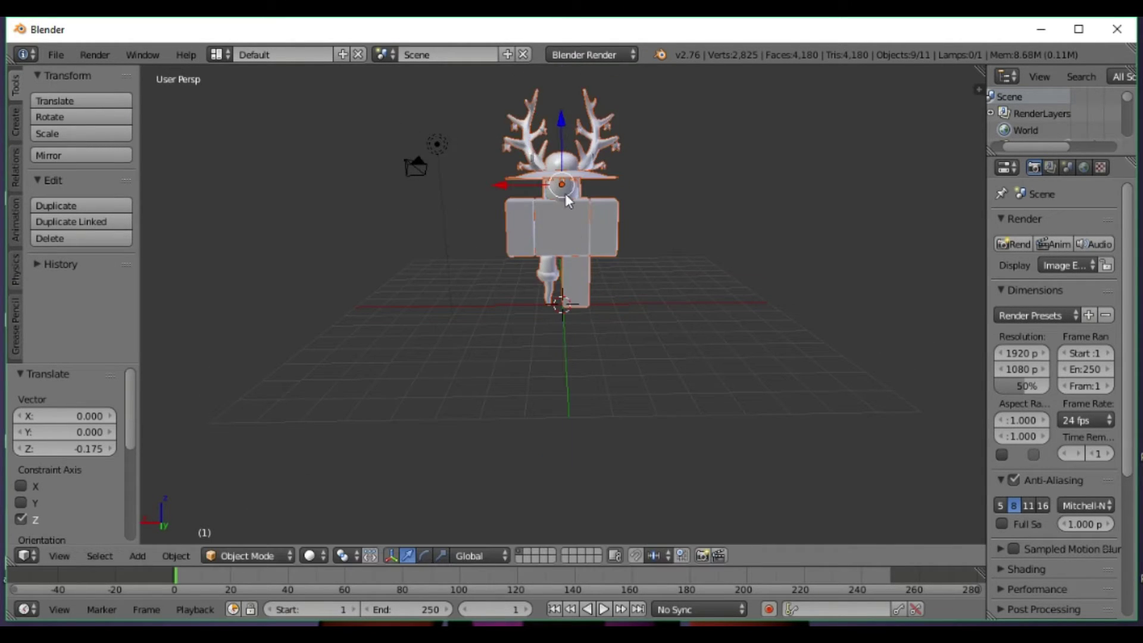
Turn on Textured Solid shading for the 3D view so the avatar displays its textures
{"action": "right_click", "coordinate": [440, 143]}
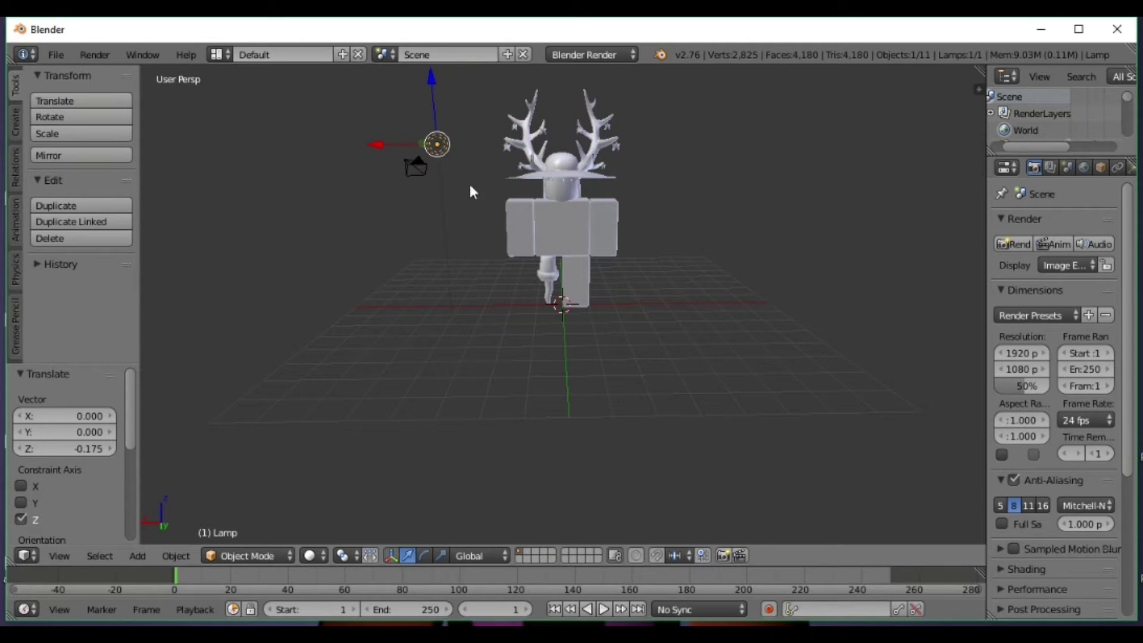
{"action": "right_click", "coordinate": [580, 187]}
{"action": "left_click", "coordinate": [492, 103]}
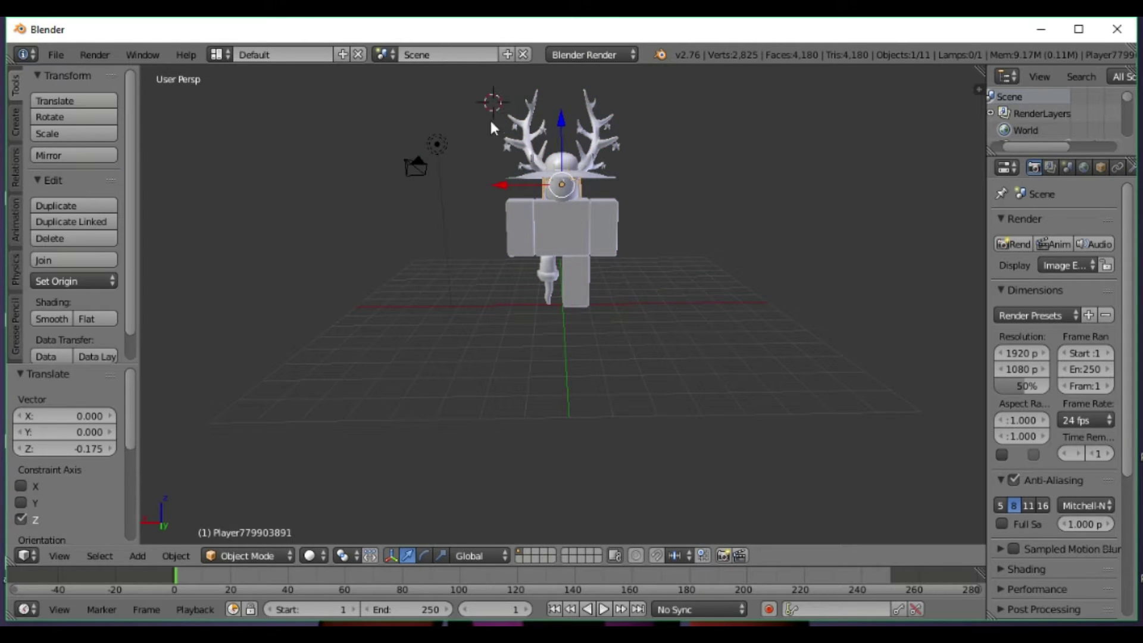
{"action": "key", "text": "n"}
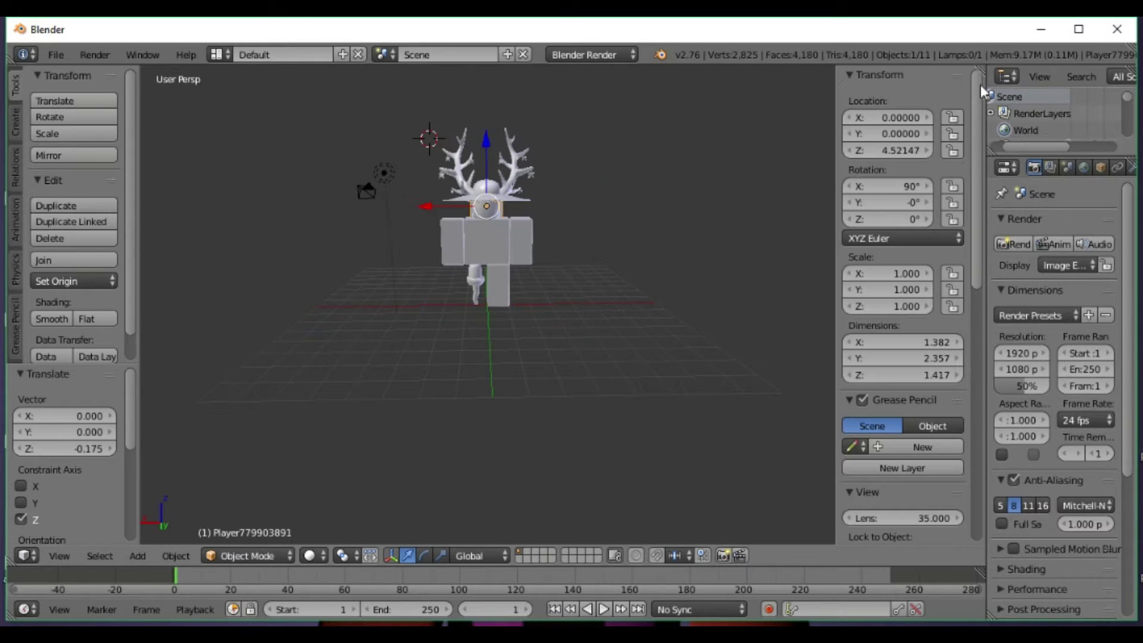
{"action": "scroll", "coordinate": [895, 309], "scroll_direction": "down", "scroll_amount": 8}
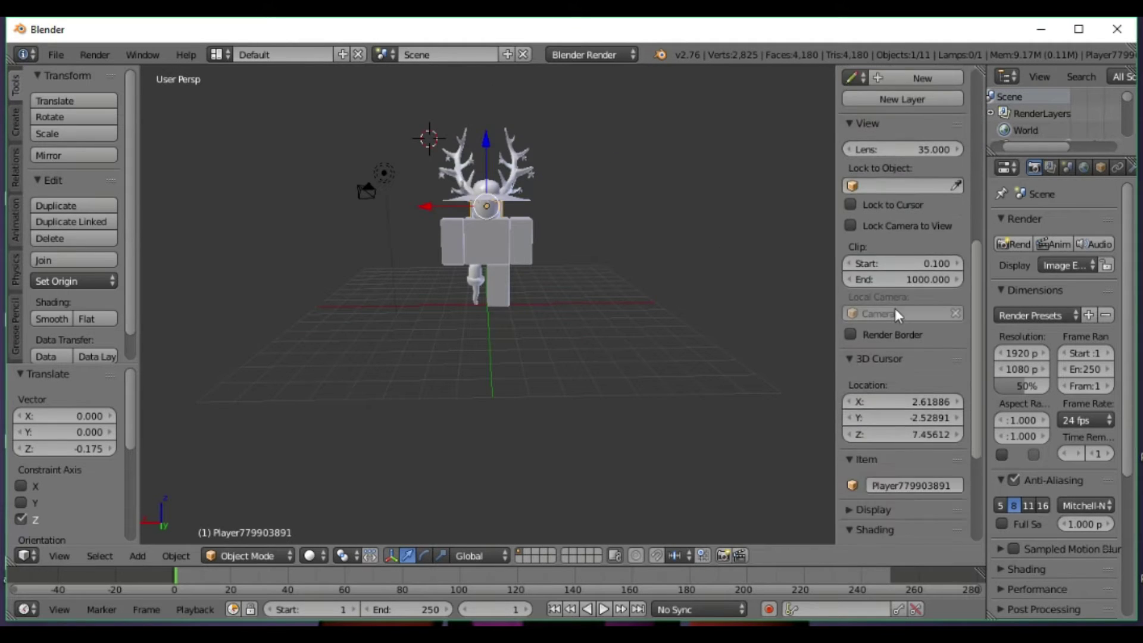
{"action": "scroll", "coordinate": [895, 308], "scroll_direction": "down", "scroll_amount": 7}
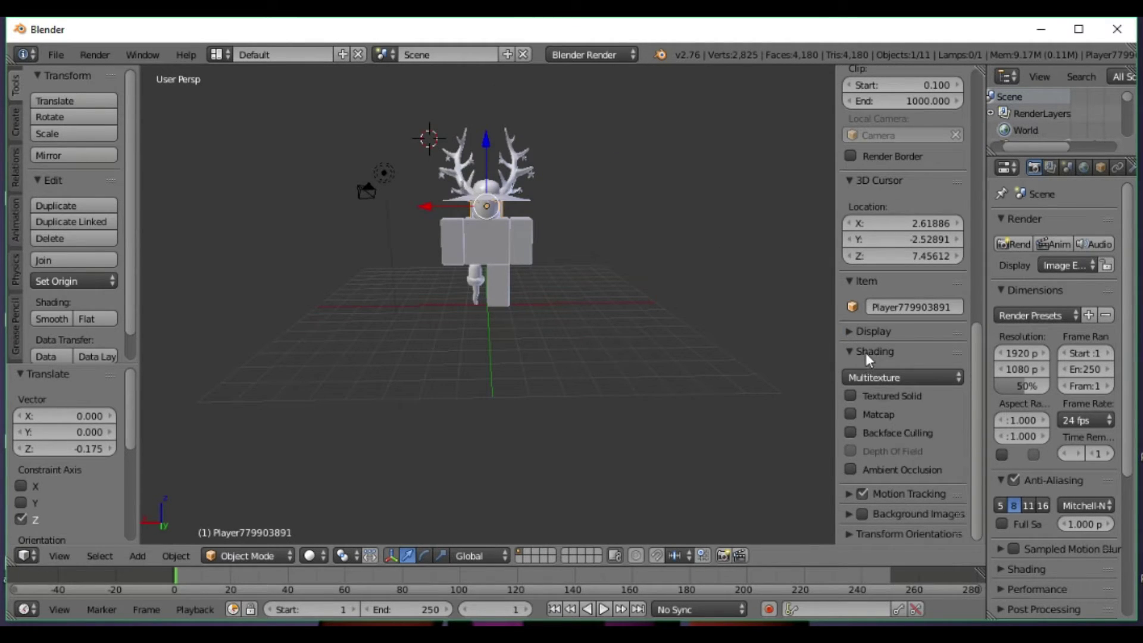
{"action": "left_click", "coordinate": [865, 395]}
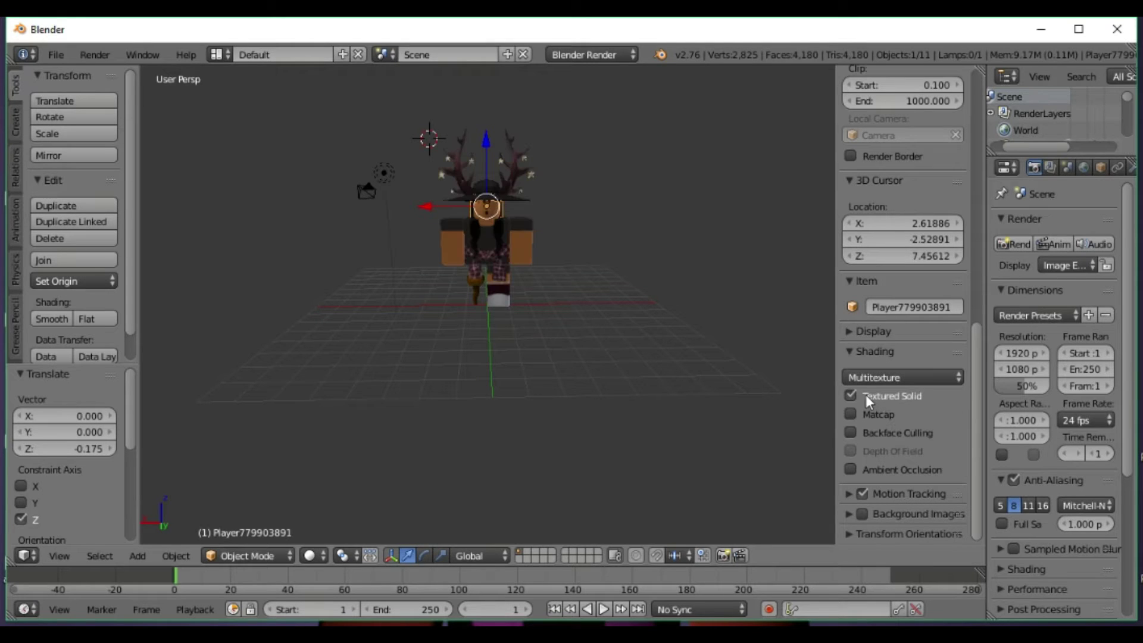
Select the avatar's arm on the side away from the camera and lamp and rotate it slightly outward
{"action": "middle_click_drag", "start_coordinate": [717, 331], "coordinate": [448, 275]}
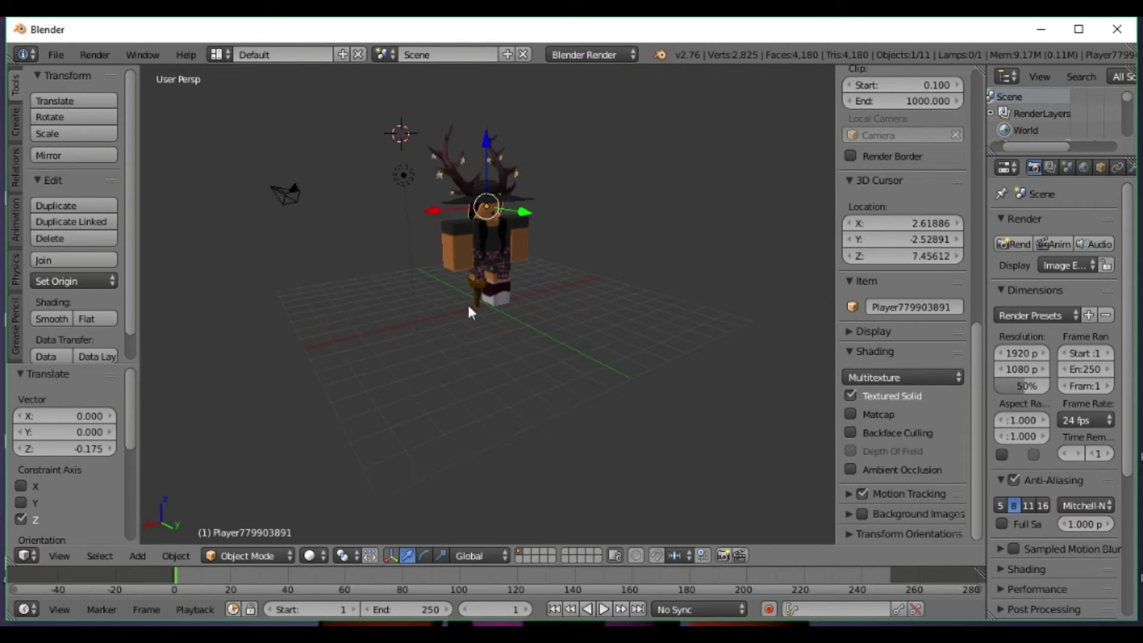
{"action": "middle_click_drag", "start_coordinate": [552, 289], "coordinate": [465, 149]}
{"action": "middle_click_drag", "start_coordinate": [509, 210], "coordinate": [542, 229]}
{"action": "right_click", "coordinate": [484, 249]}
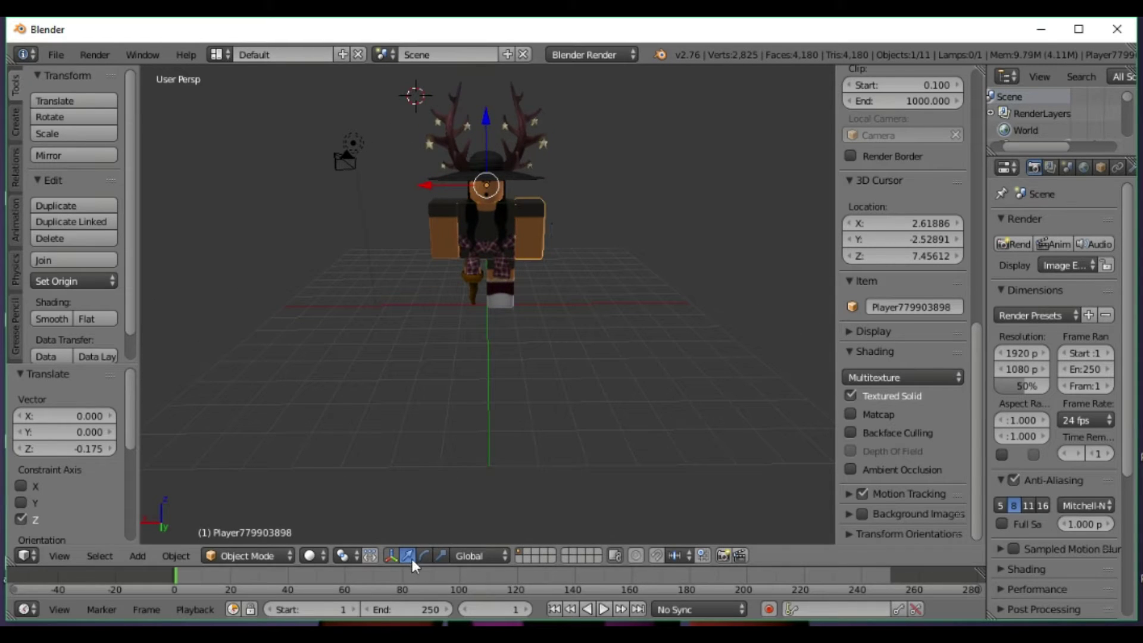
{"action": "left_click", "coordinate": [466, 252]}
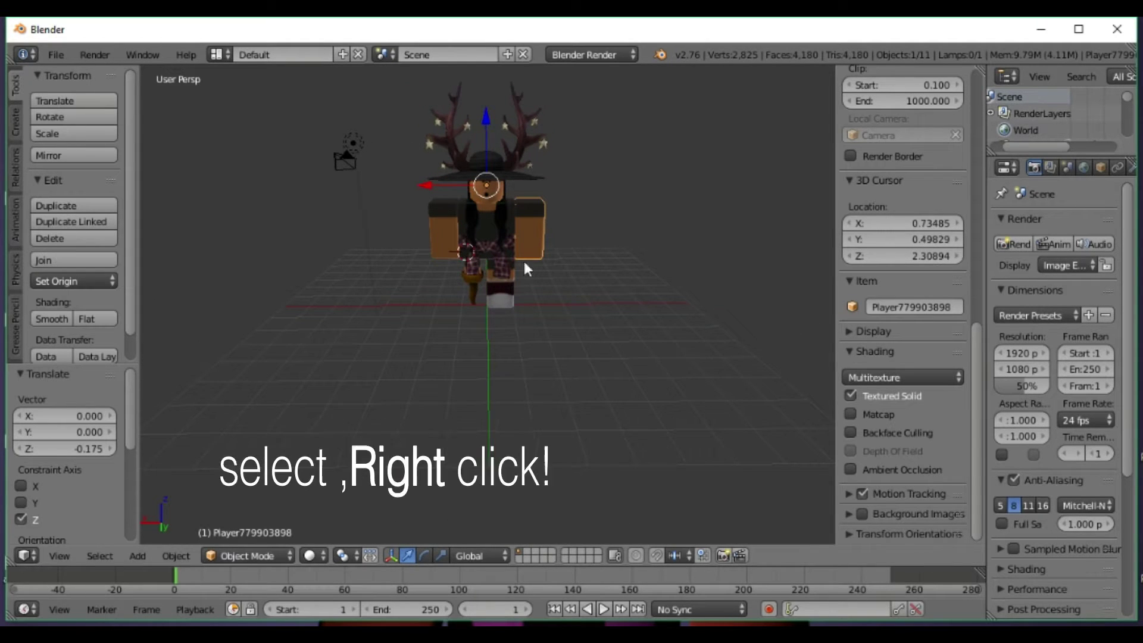
{"action": "left_click", "coordinate": [421, 557]}
{"action": "left_click", "coordinate": [424, 174]}
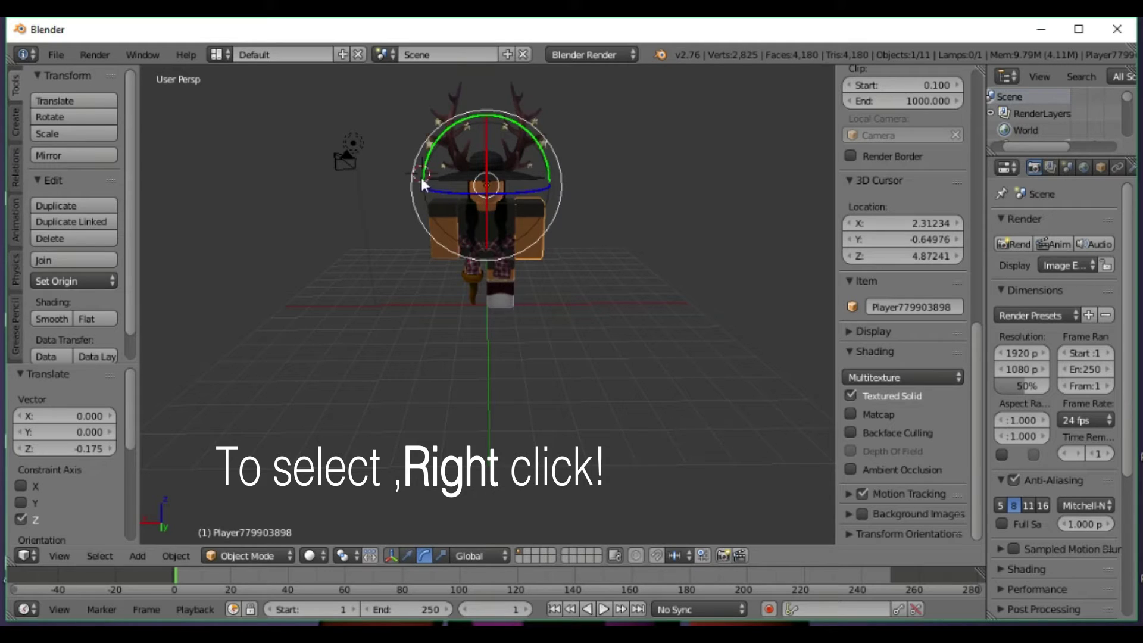
{"action": "left_click_drag", "start_coordinate": [414, 171], "coordinate": [417, 195]}
Reposition the tilted arm against the shoulder, including a move of 0.030 along the Y axis
{"action": "left_click", "coordinate": [409, 555]}
{"action": "middle_click_drag", "start_coordinate": [490, 206], "coordinate": [434, 209]}
{"action": "left_click_drag", "start_coordinate": [429, 205], "coordinate": [430, 207]}
{"action": "middle_click_drag", "start_coordinate": [430, 207], "coordinate": [503, 165]}
{"action": "left_click_drag", "start_coordinate": [482, 141], "coordinate": [479, 145]}
{"action": "left_click_drag", "start_coordinate": [425, 194], "coordinate": [419, 184]}
{"action": "middle_click_drag", "start_coordinate": [514, 203], "coordinate": [431, 185]}
{"action": "mouse_move", "coordinate": [434, 193]}
{"action": "left_mouse_down"}
{"action": "mouse_move", "coordinate": [421, 194]}
{"action": "mouse_move", "coordinate": [431, 198]}
{"action": "left_mouse_up"}
{"action": "middle_click_drag", "start_coordinate": [431, 197], "coordinate": [437, 222]}
Select the avatar's other arm and rotate it by 9.472° in the side view
{"action": "right_click", "coordinate": [440, 222]}
{"action": "left_click", "coordinate": [424, 555]}
{"action": "middle_click_drag", "start_coordinate": [399, 440], "coordinate": [439, 209]}
{"action": "middle_click_drag", "start_coordinate": [431, 251], "coordinate": [447, 326]}
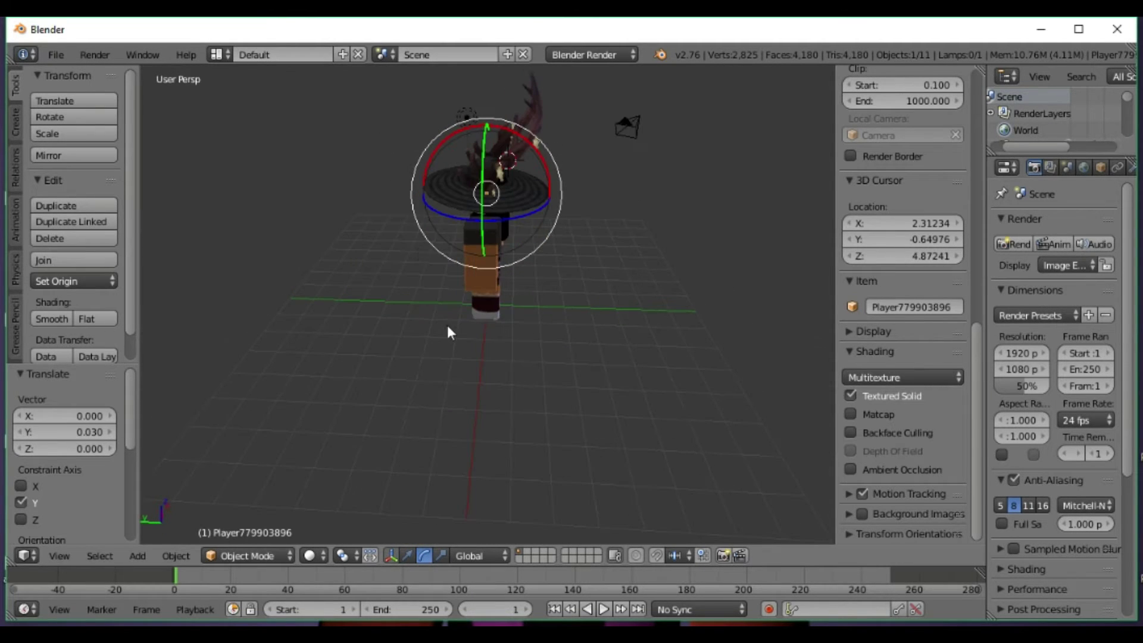
{"action": "left_click_drag", "start_coordinate": [415, 211], "coordinate": [413, 203]}
{"action": "middle_click_drag", "start_coordinate": [441, 276], "coordinate": [641, 250]}
Rotate the avatar's full leg by -2.021° and move it 0.149 along the X axis
{"action": "middle_click_drag", "start_coordinate": [543, 288], "coordinate": [501, 282]}
{"action": "right_click", "coordinate": [499, 279]}
{"action": "middle_click_drag", "start_coordinate": [531, 360], "coordinate": [537, 405]}
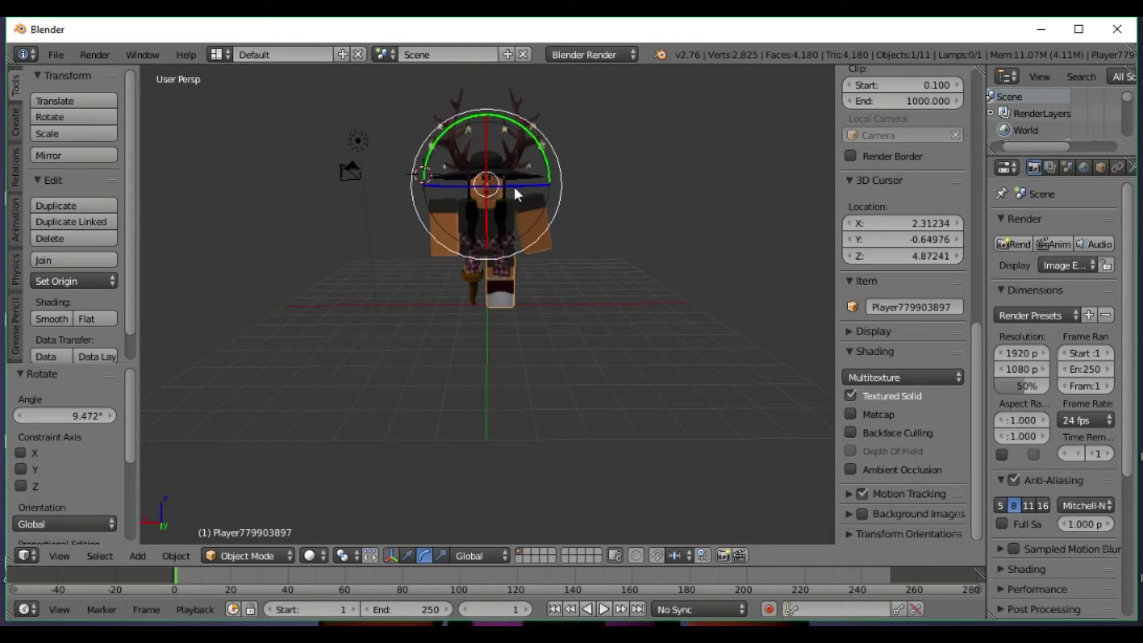
{"action": "left_click_drag", "start_coordinate": [419, 168], "coordinate": [414, 166]}
{"action": "left_click", "coordinate": [409, 555]}
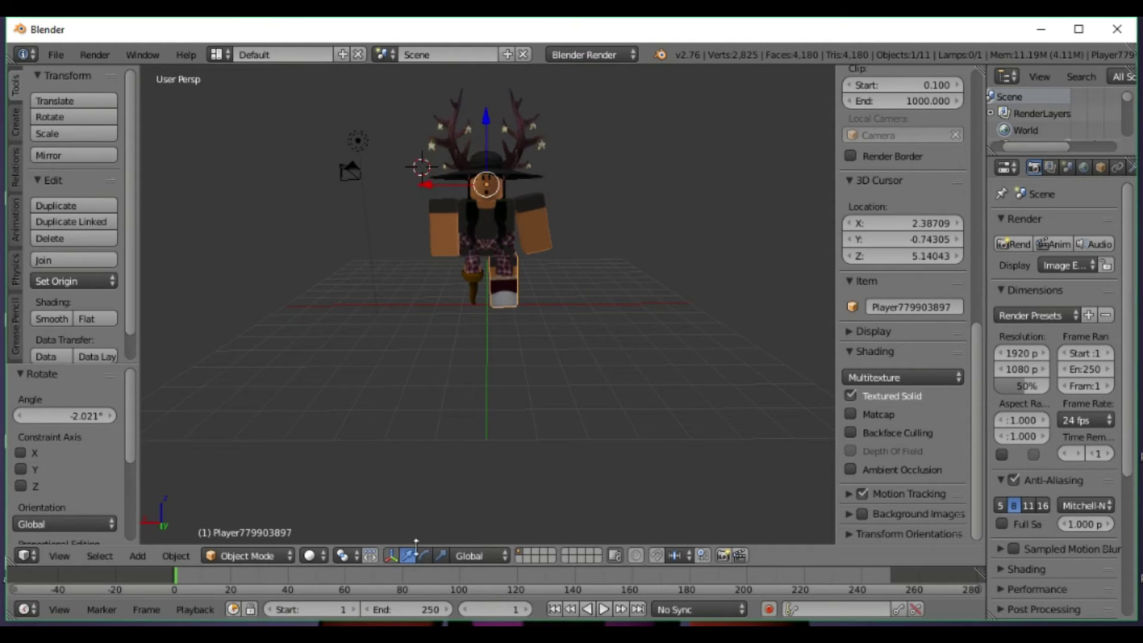
{"action": "left_click_drag", "start_coordinate": [420, 189], "coordinate": [417, 181]}
{"action": "middle_click_drag", "start_coordinate": [417, 181], "coordinate": [479, 177]}
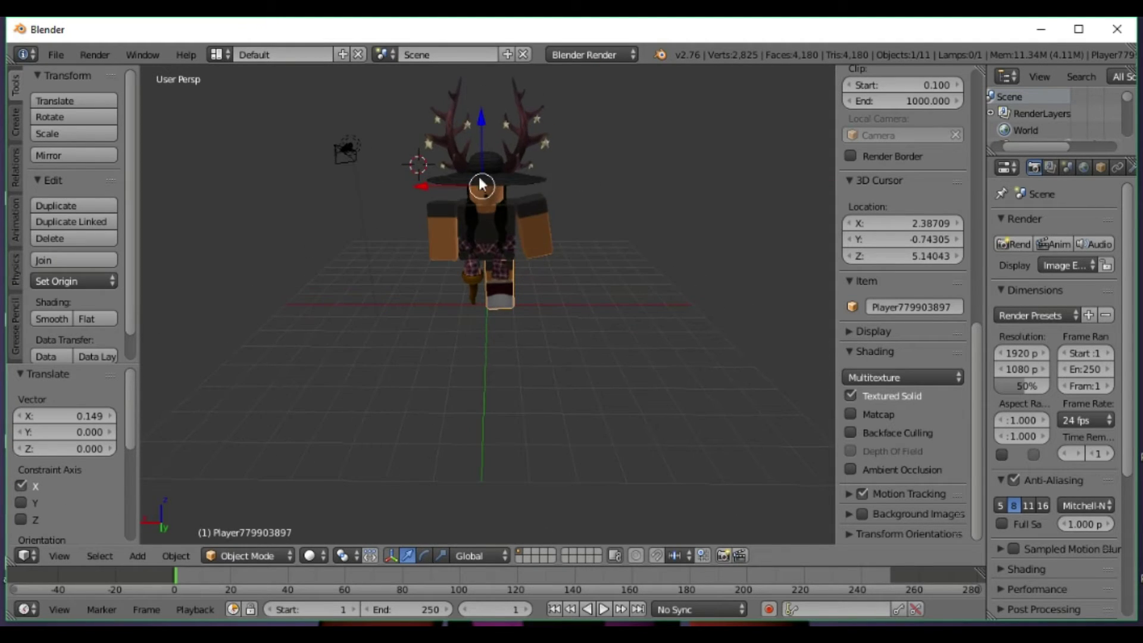
Select the antlers, head, hat and hair together and rotate them 24.477° about the Z axis
{"action": "middle_click_drag", "start_coordinate": [517, 271], "coordinate": [457, 178]}
{"action": "right_click", "coordinate": [484, 183]}
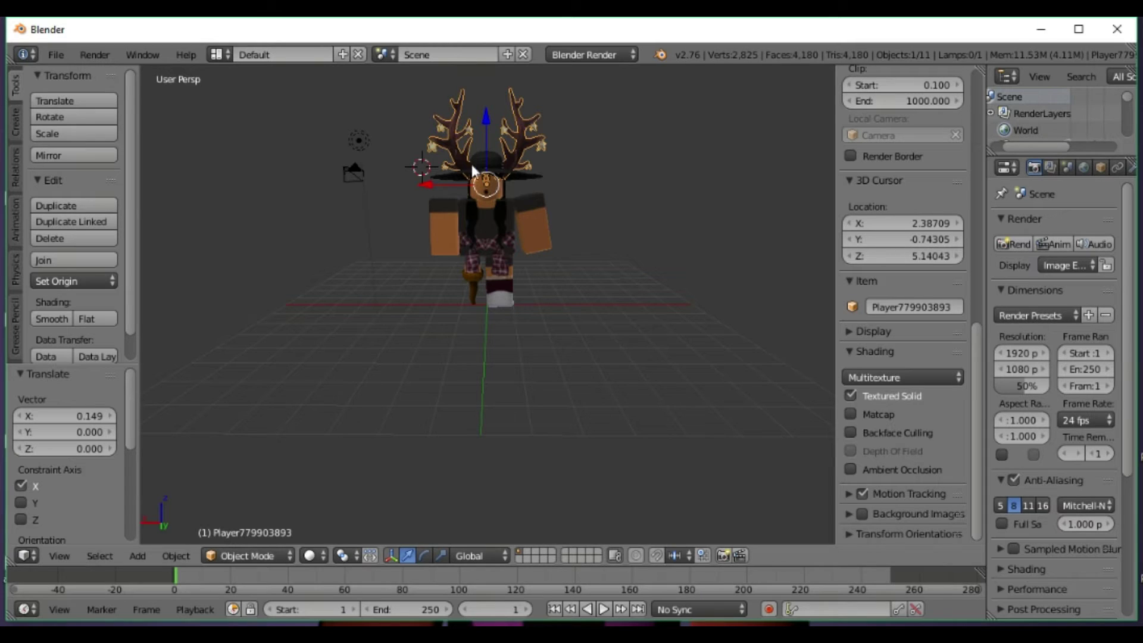
{"action": "right_click", "coordinate": [501, 190]}
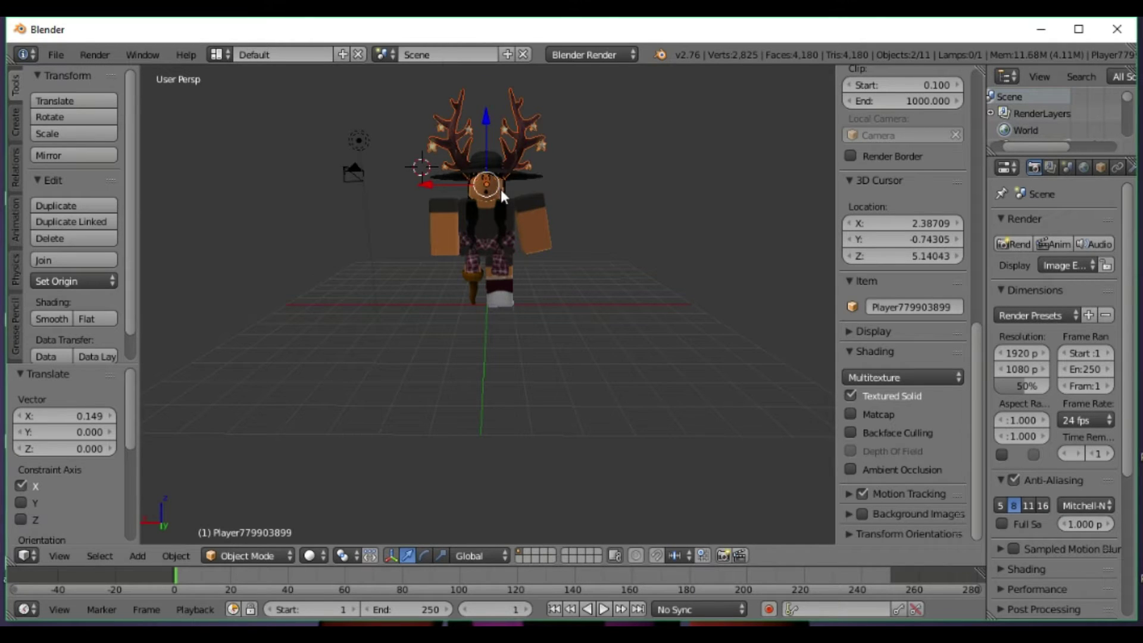
{"action": "right_click", "coordinate": [488, 166]}
{"action": "middle_click_drag", "start_coordinate": [536, 208], "coordinate": [477, 222], "text": "shift"}
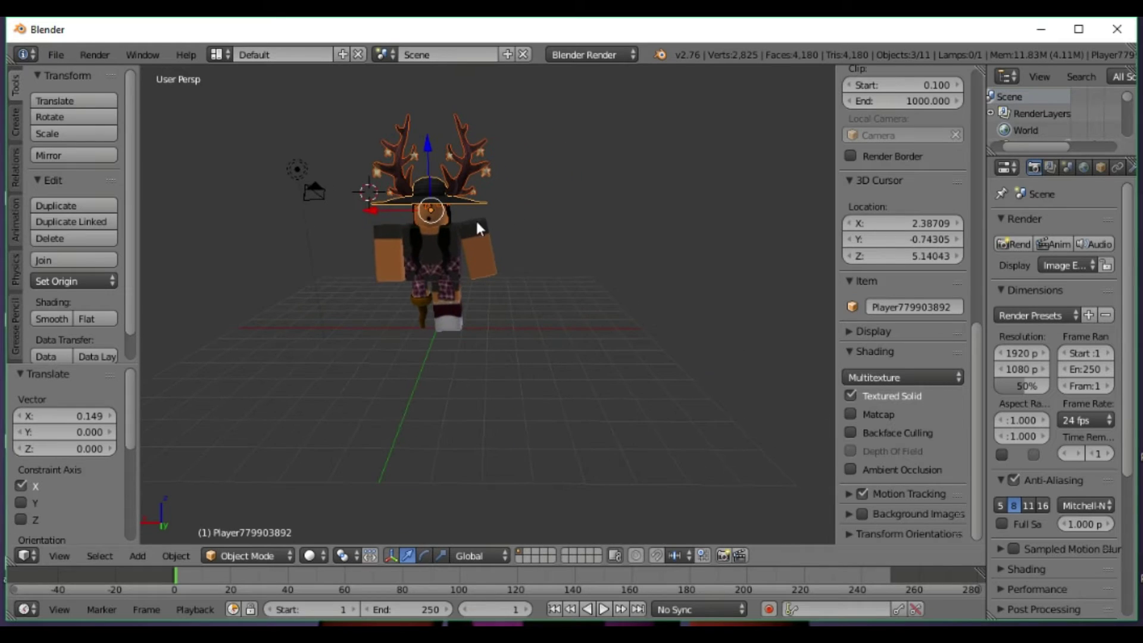
{"action": "right_click", "coordinate": [447, 209], "text": "shift"}
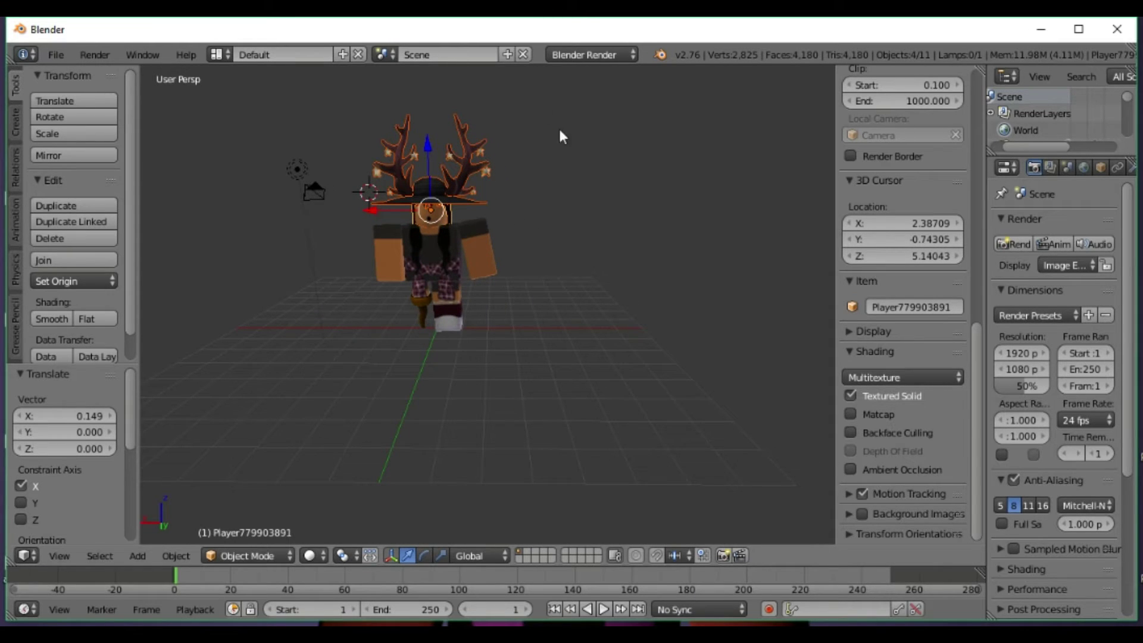
{"action": "left_click", "coordinate": [427, 553]}
{"action": "left_click_drag", "start_coordinate": [395, 216], "coordinate": [459, 283]}
{"action": "mouse_move", "coordinate": [458, 284]}
{"action": "middle_mouse_down"}
{"action": "mouse_move", "coordinate": [611, 275]}
{"action": "mouse_move", "coordinate": [437, 278]}
{"action": "middle_mouse_up"}
{"action": "middle_click_drag", "start_coordinate": [548, 284], "coordinate": [518, 292]}
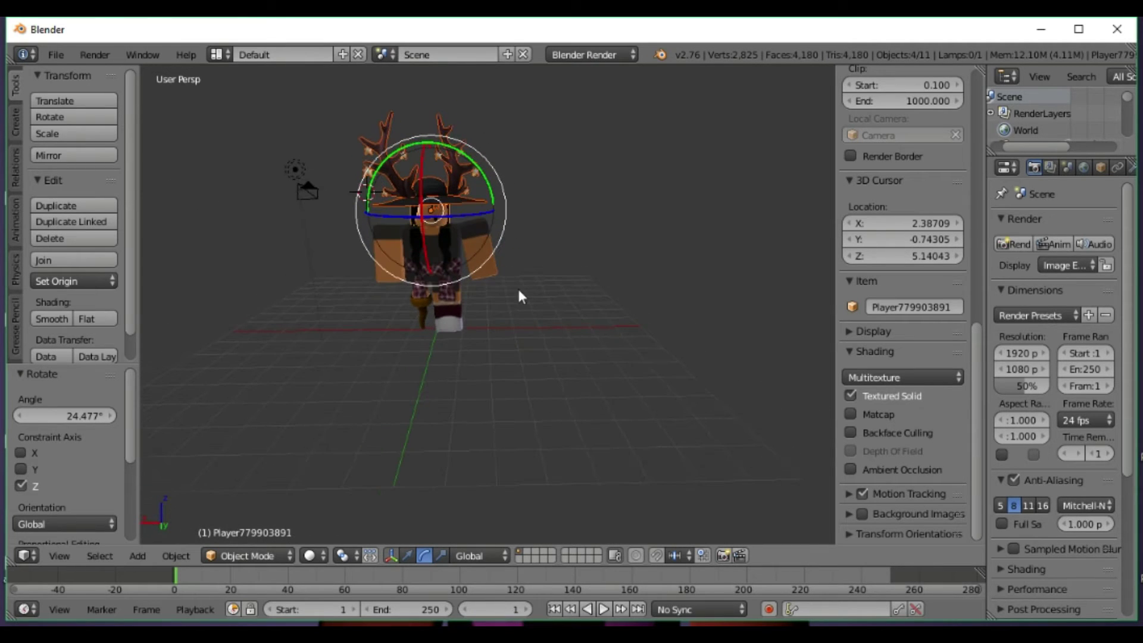
Select the scene camera and check how the avatar is framed through the camera view
{"action": "right_click", "coordinate": [315, 189]}
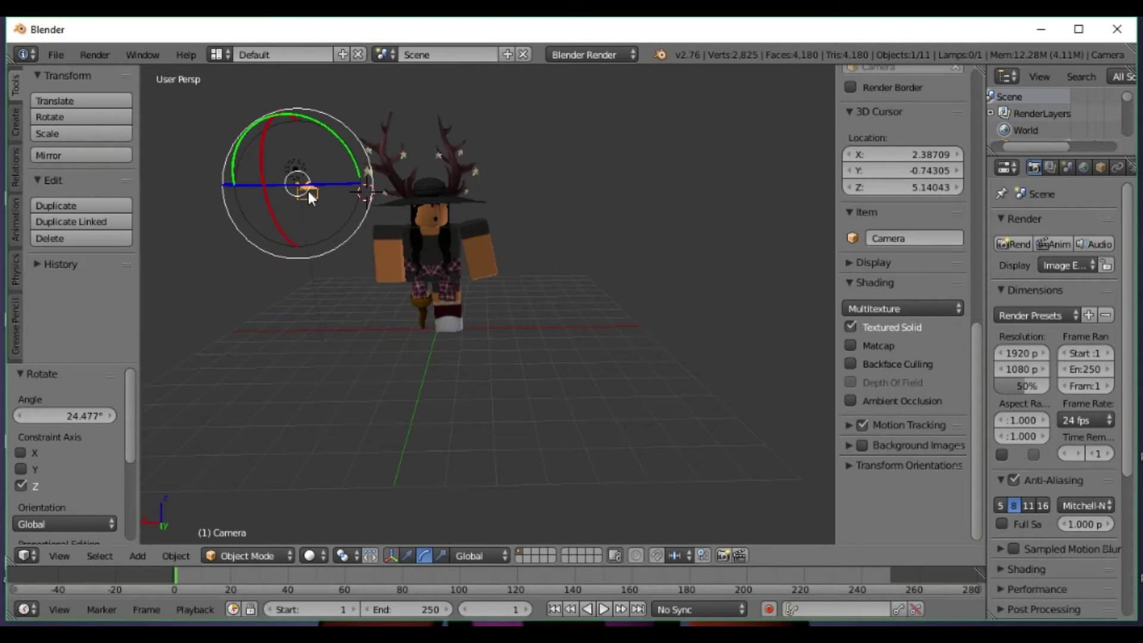
{"action": "key", "text": "KP_0"}
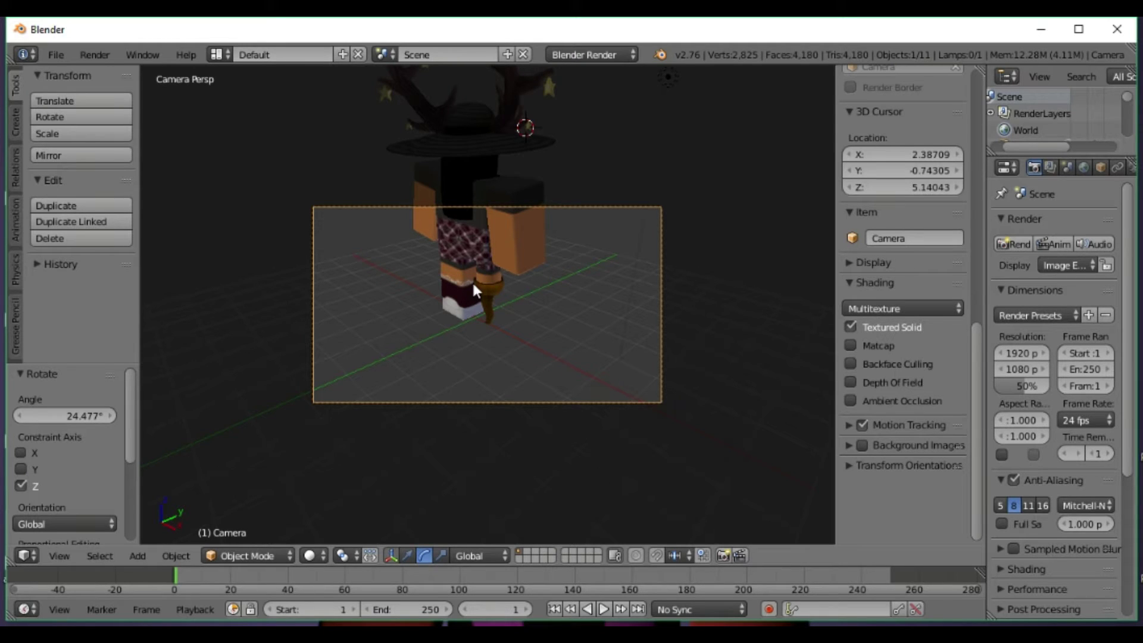
{"action": "key", "text": "KP_0"}
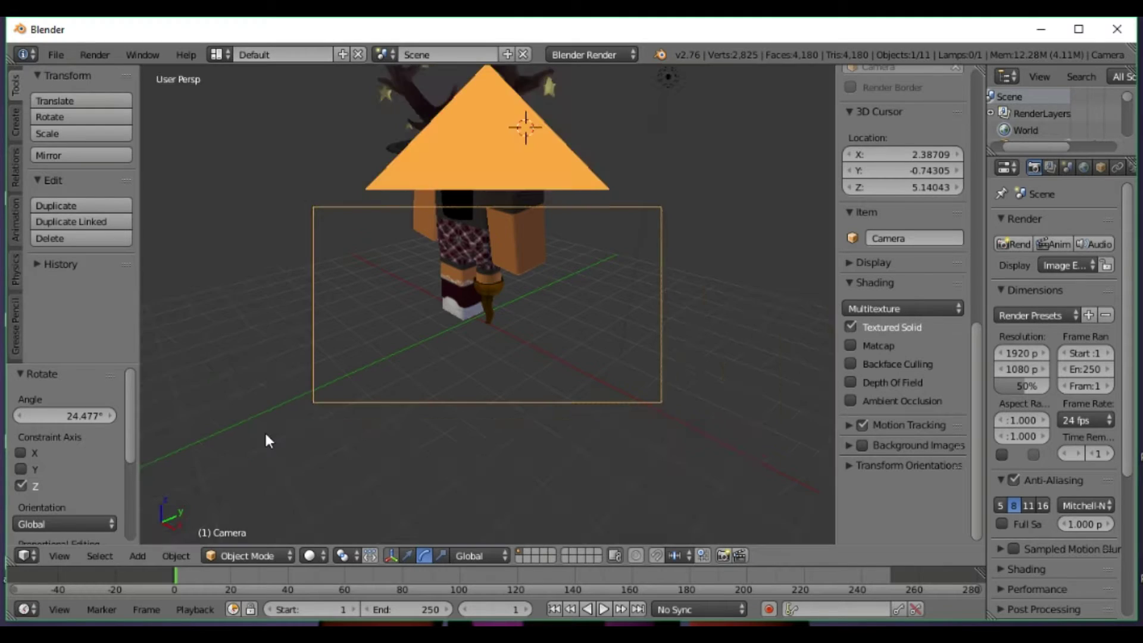
{"action": "left_click", "coordinate": [59, 554]}
{"action": "left_click", "coordinate": [96, 495]}
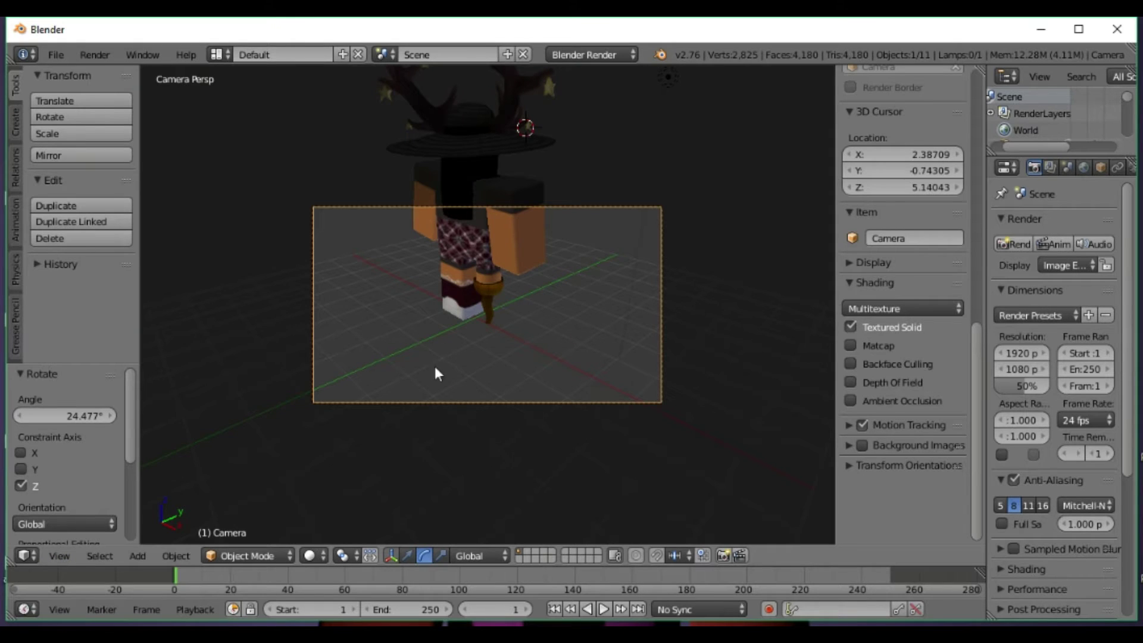
{"action": "key", "text": "KP_0"}
{"action": "key", "text": "KP_0"}
{"action": "key", "text": "KP_0"}
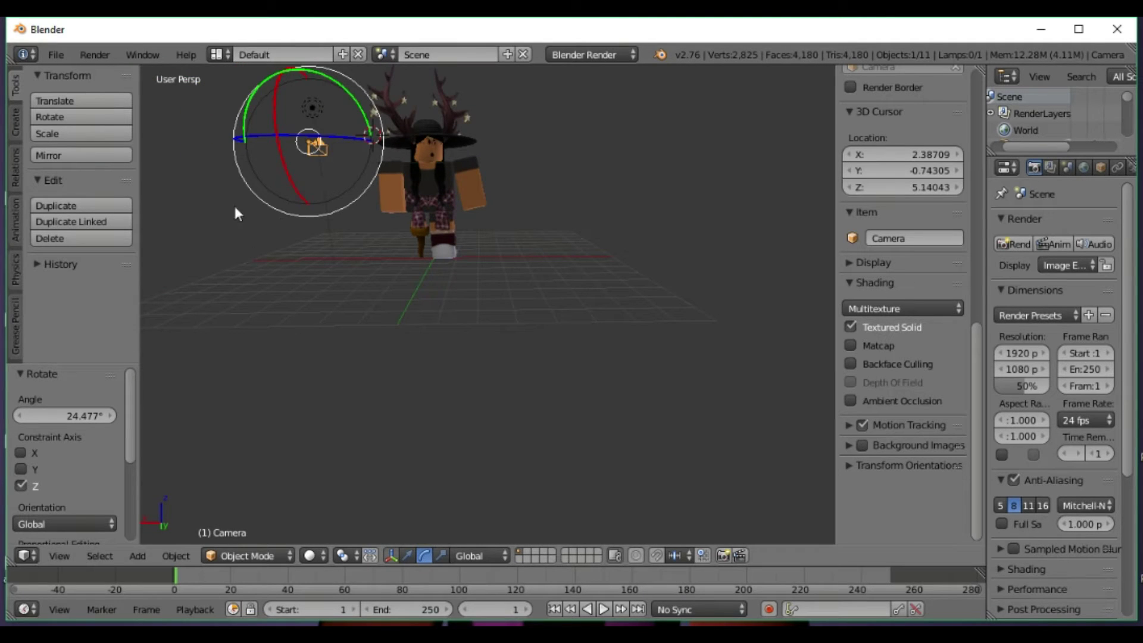
Rotate the camera by -20.44° about the Z axis and move it closer to the avatar, including -2.586 along X
{"action": "left_click_drag", "start_coordinate": [233, 144], "coordinate": [297, 143]}
{"action": "middle_click_drag", "start_coordinate": [330, 169], "coordinate": [480, 217]}
{"action": "left_click", "coordinate": [409, 556]}
{"action": "scroll", "coordinate": [318, 284], "scroll_direction": "down", "scroll_amount": 3}
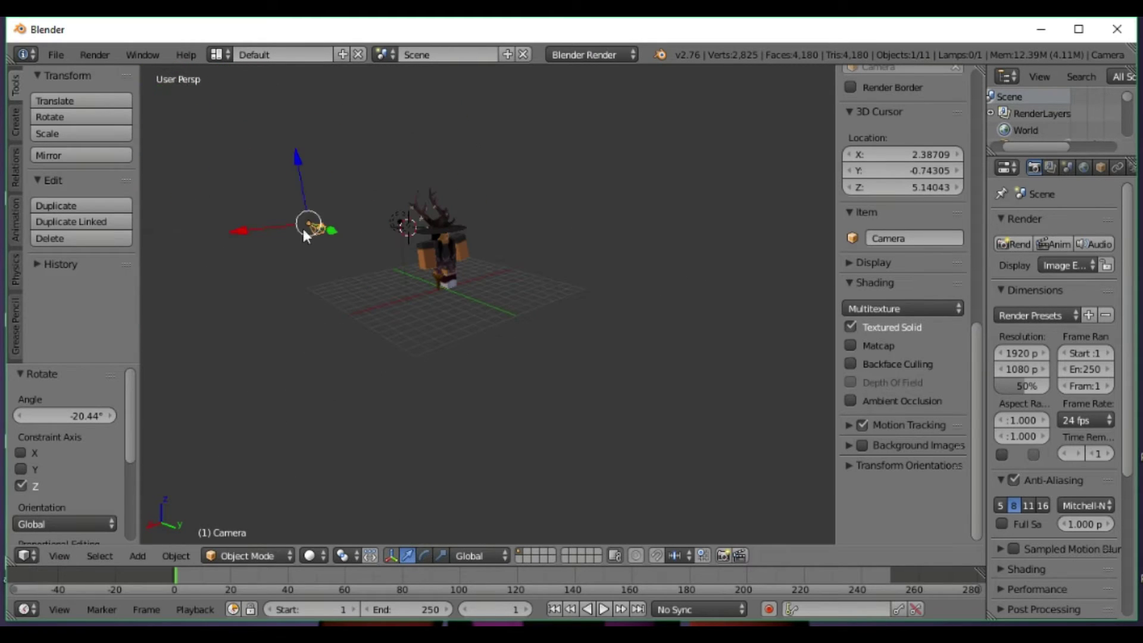
{"action": "mouse_move", "coordinate": [300, 174]}
{"action": "left_mouse_down"}
{"action": "mouse_move", "coordinate": [306, 166]}
{"action": "mouse_move", "coordinate": [304, 179]}
{"action": "left_mouse_up"}
{"action": "left_click_drag", "start_coordinate": [324, 227], "coordinate": [431, 257]}
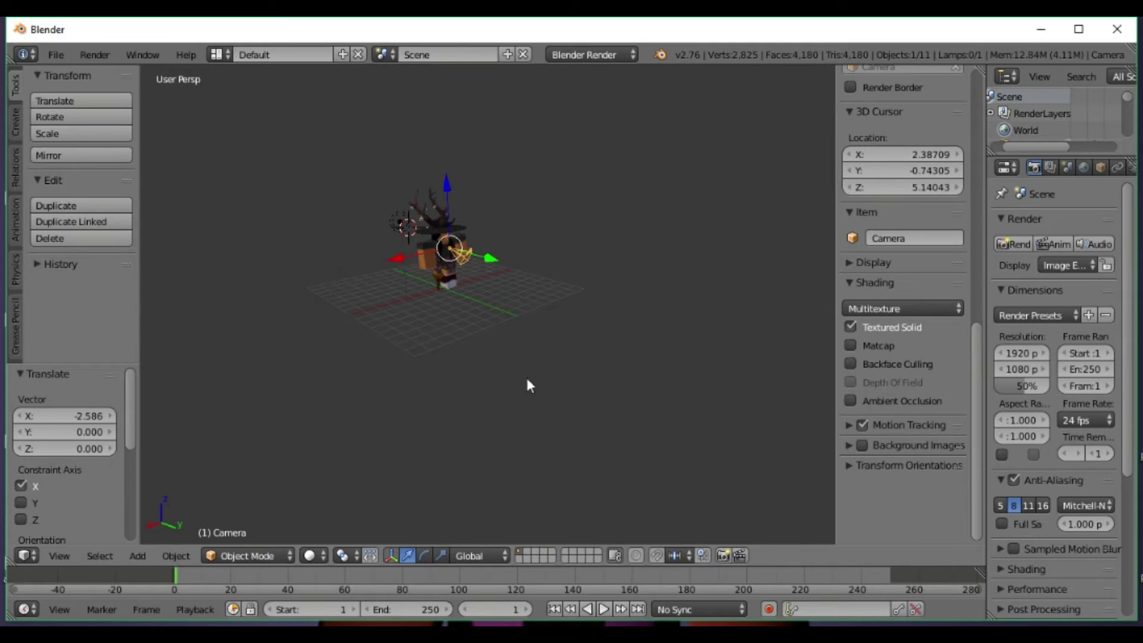
Move the camera by -7.218 along the Y axis and check its framing through the camera view
{"action": "key", "text": "KP_0"}
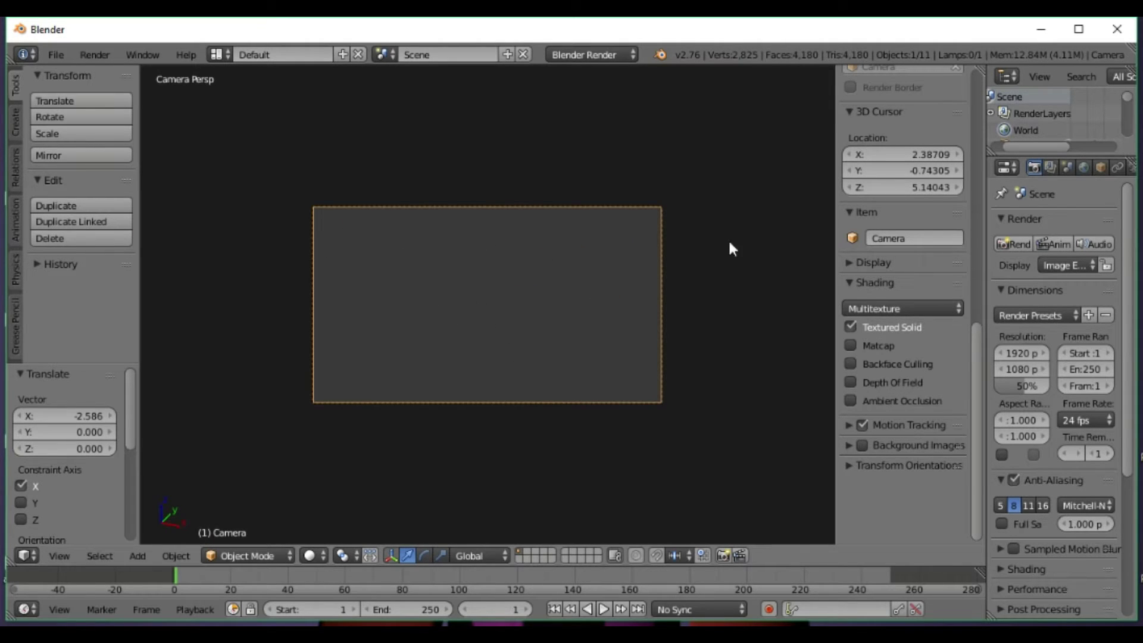
{"action": "key", "text": "KP_0"}
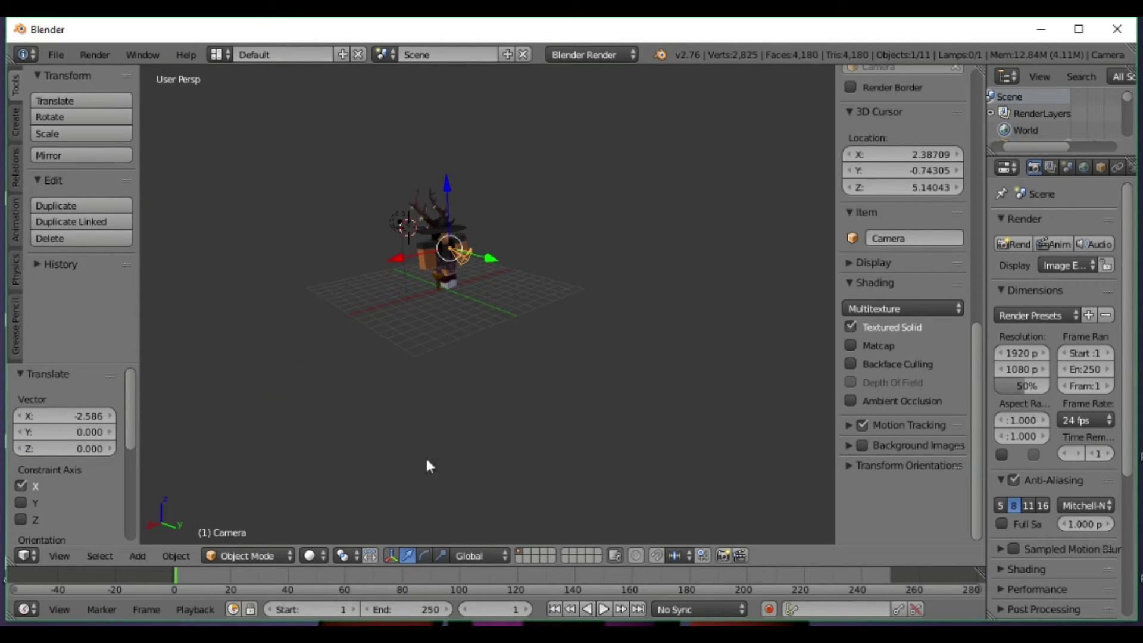
{"action": "left_click_drag", "start_coordinate": [484, 251], "coordinate": [419, 228]}
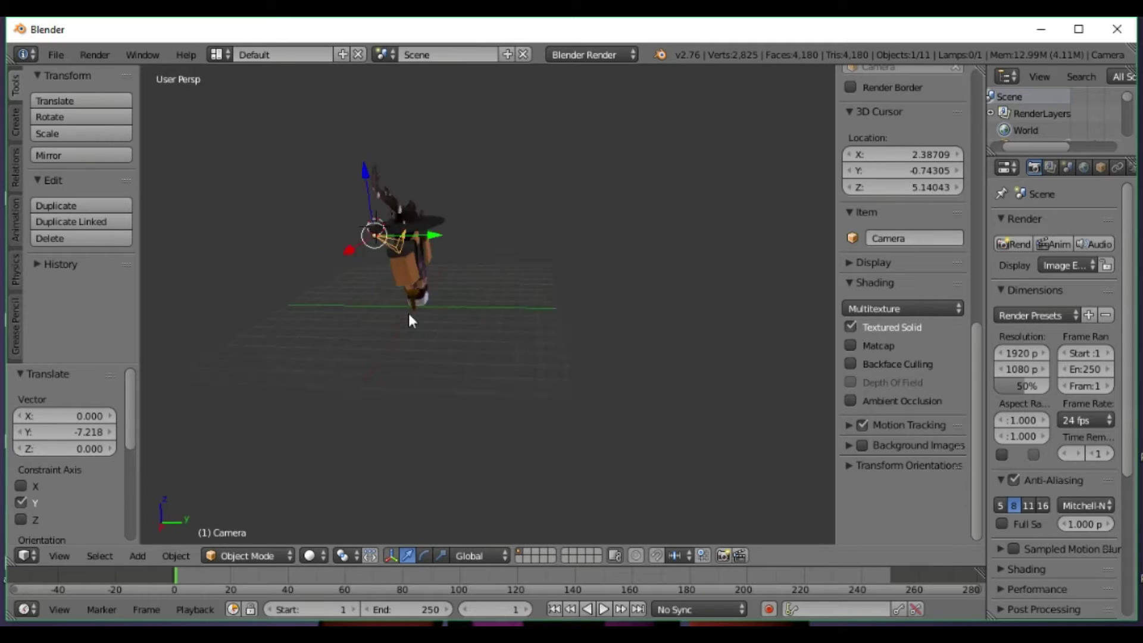
{"action": "key", "text": "KP_0"}
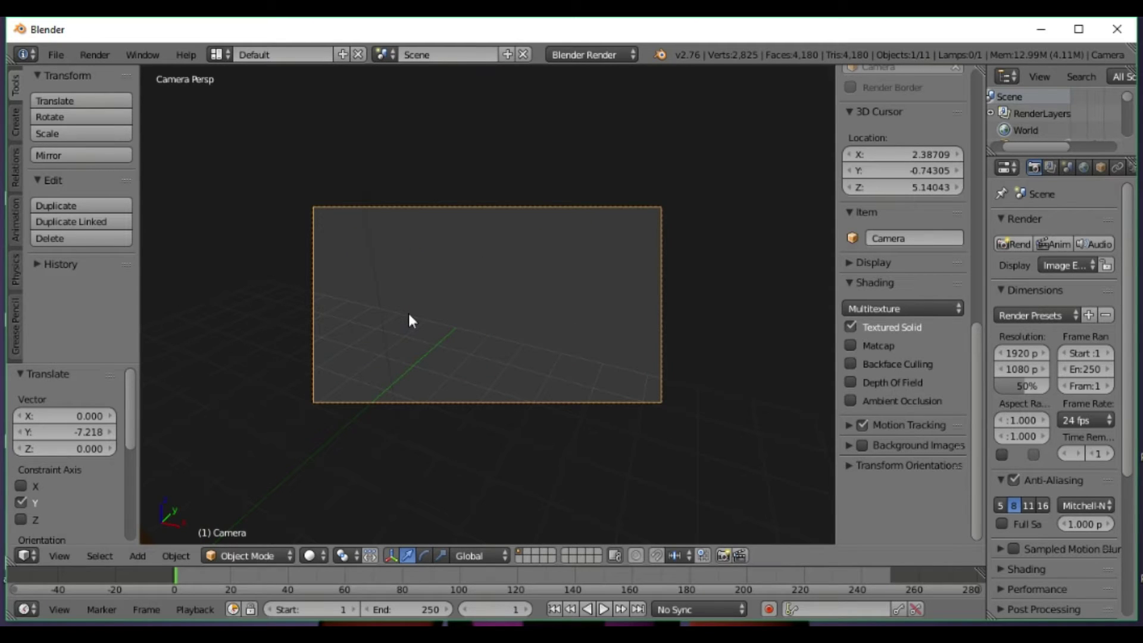
Fly the camera in walk mode around and back from the avatar until the whole body and antlers fit in frame
{"action": "key", "text": "shift+f"}
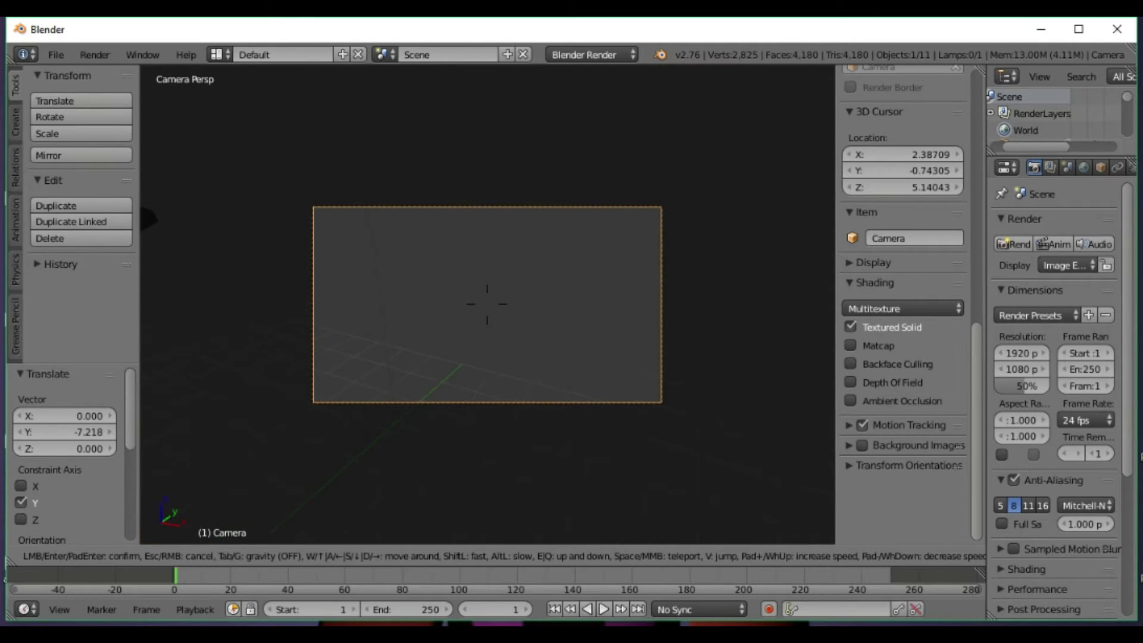
{"action": "mouse_move", "coordinate": [487, 303]}
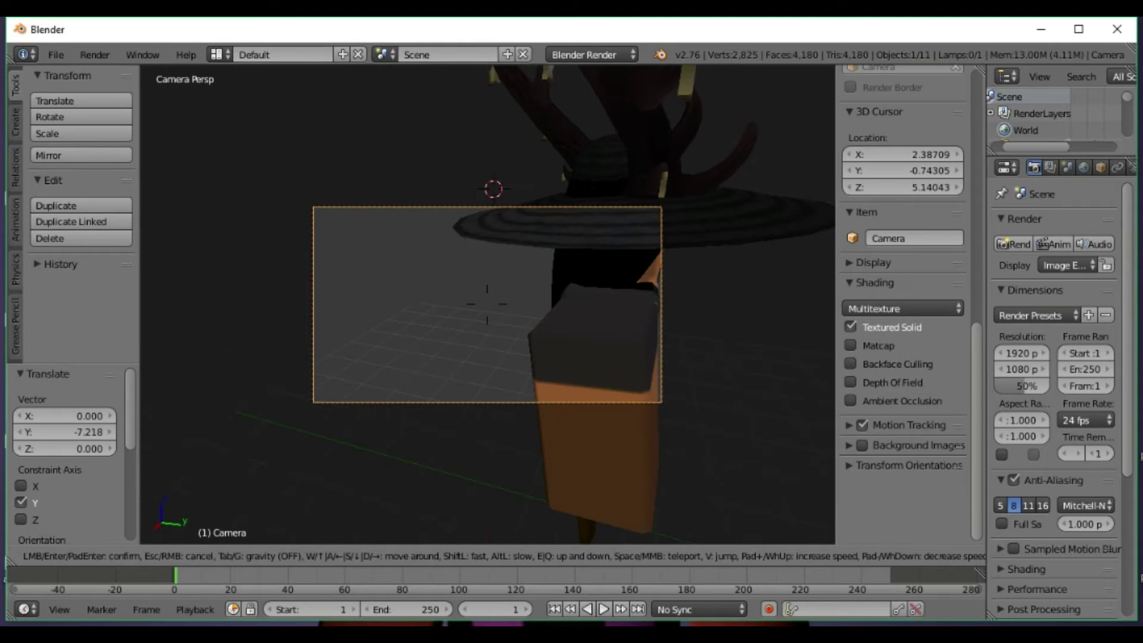
{"action": "key", "text": "w"}
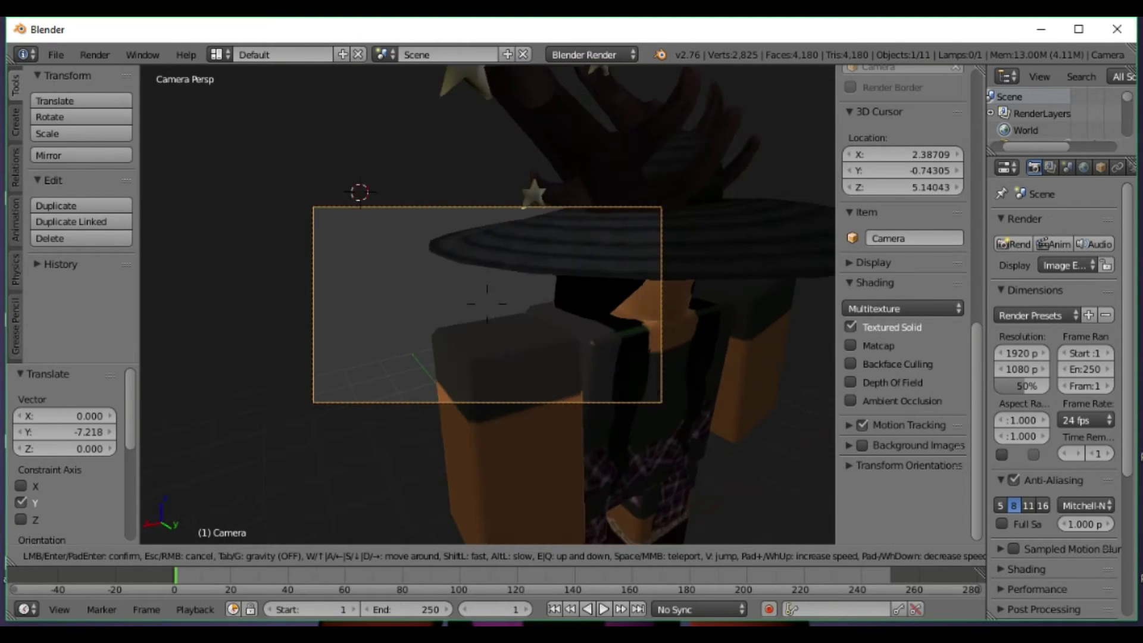
{"action": "key", "text": "s"}
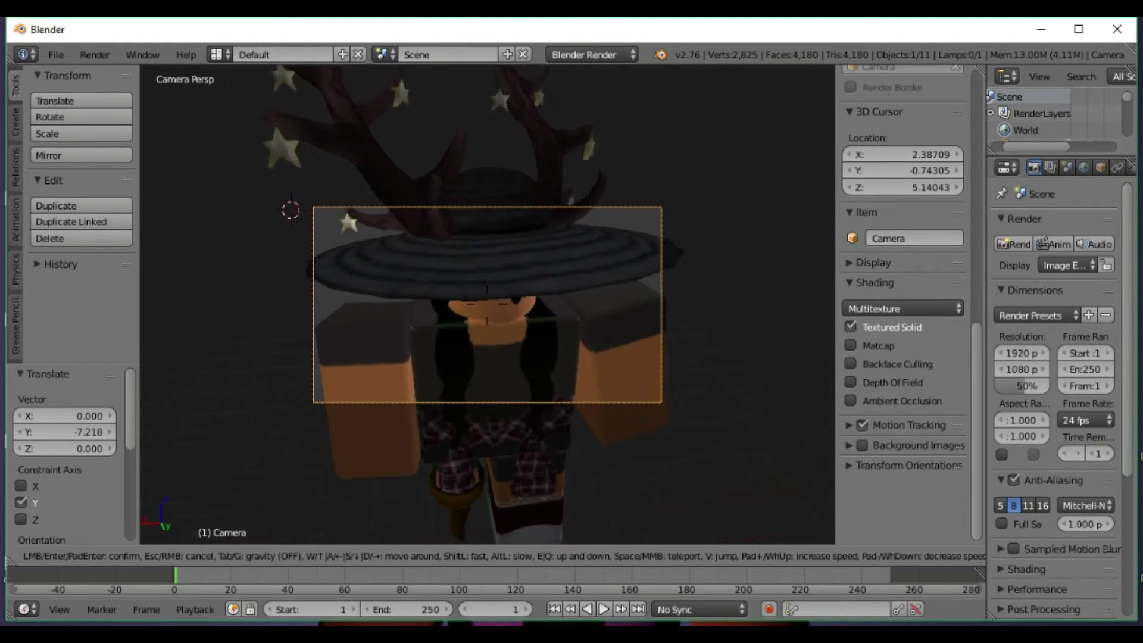
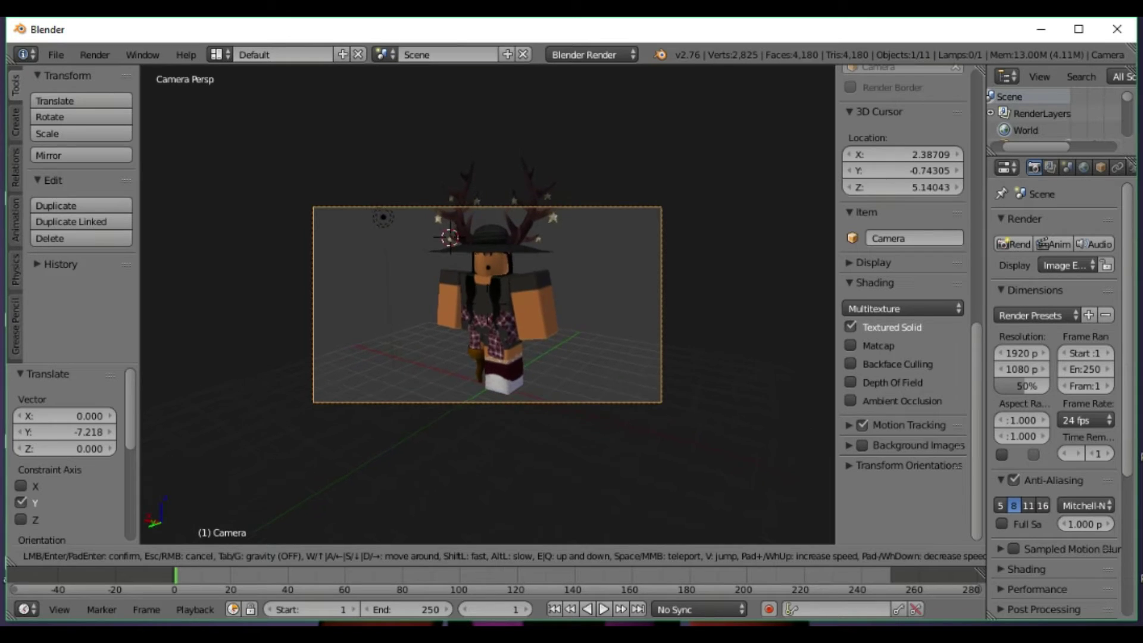
{"action": "key", "text": "s"}
{"action": "key", "text": "s"}
{"action": "key", "text": "s"}
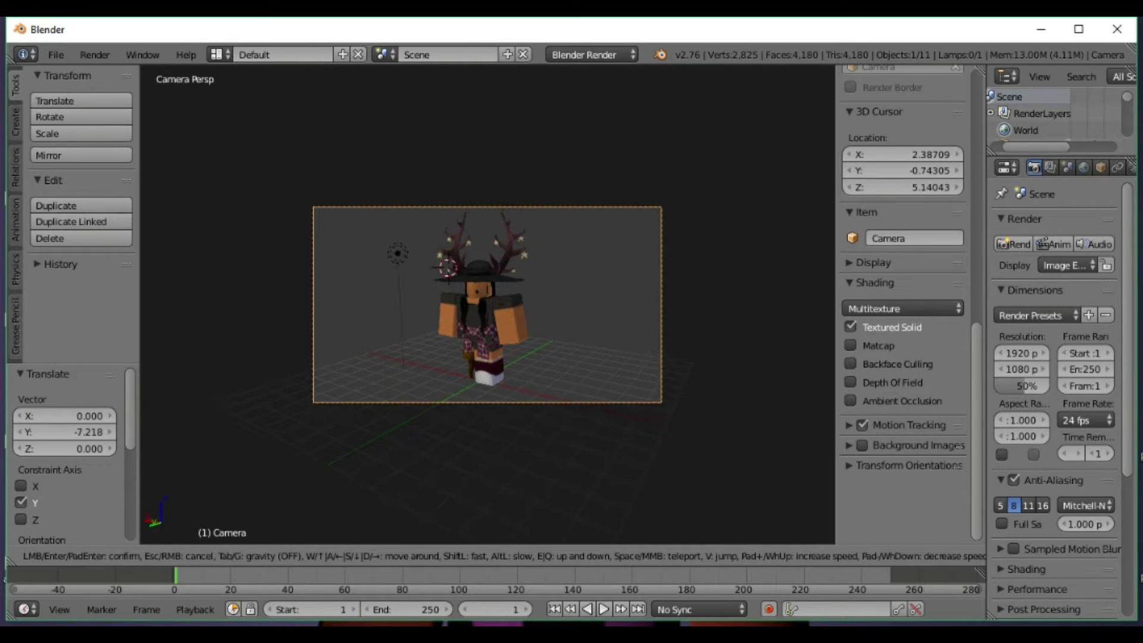
{"action": "left_click", "coordinate": [487, 301]}
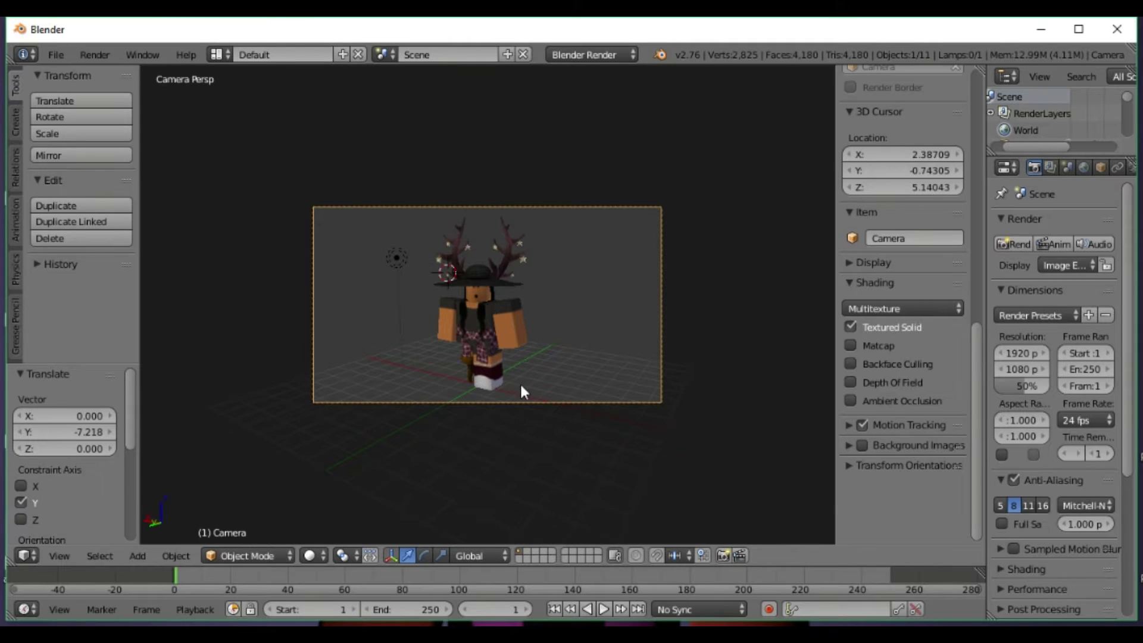
Leave the camera view, select the lamp and move it close to the antlers, including 0.552 along the Z axis
{"action": "key", "text": "KP_0"}
{"action": "middle_click_drag", "start_coordinate": [520, 381], "coordinate": [464, 300]}
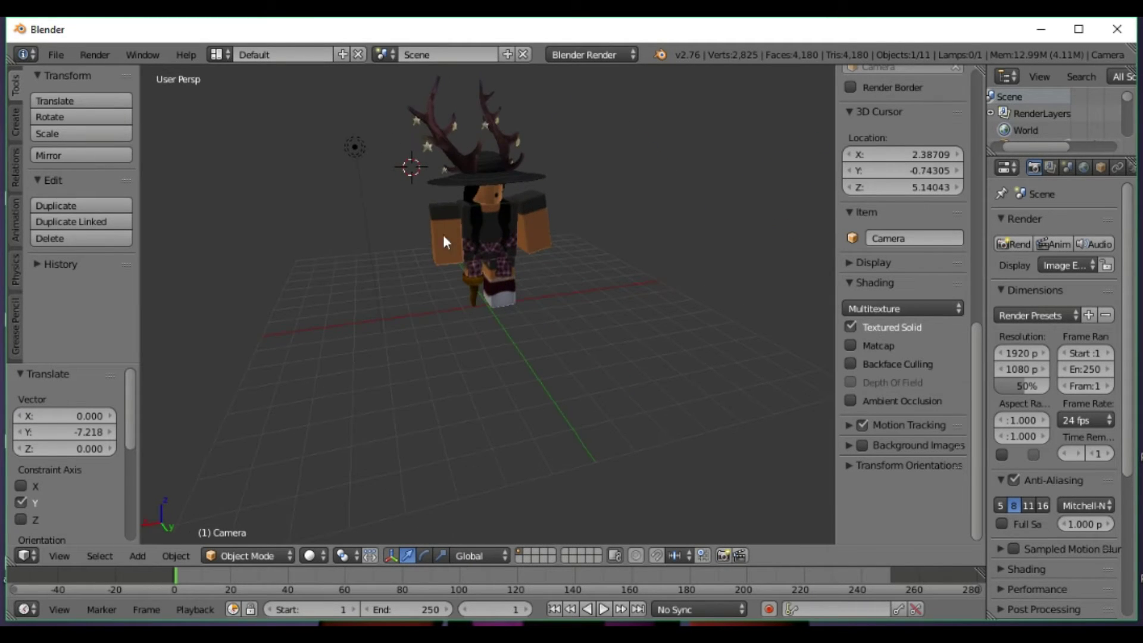
{"action": "right_click", "coordinate": [355, 149]}
{"action": "left_click_drag", "start_coordinate": [299, 146], "coordinate": [452, 164]}
{"action": "middle_click_drag", "start_coordinate": [453, 164], "coordinate": [399, 141]}
{"action": "left_click_drag", "start_coordinate": [399, 141], "coordinate": [365, 146]}
{"action": "left_click_drag", "start_coordinate": [425, 87], "coordinate": [457, 128]}
{"action": "mouse_move", "coordinate": [370, 190]}
{"action": "left_mouse_down"}
{"action": "mouse_move", "coordinate": [380, 188]}
{"action": "mouse_move", "coordinate": [365, 187]}
{"action": "left_mouse_up"}
{"action": "left_click_drag", "start_coordinate": [421, 141], "coordinate": [437, 100]}
{"action": "left_click_drag", "start_coordinate": [384, 152], "coordinate": [491, 101]}
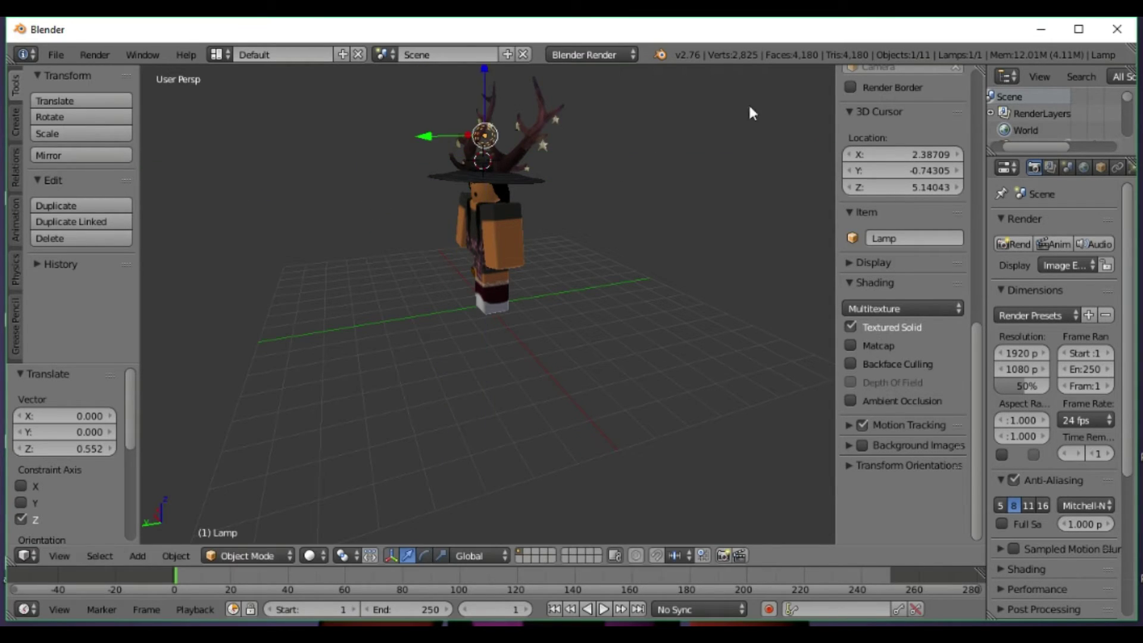
Hide the 3D view's sidebar, widen the properties editor and render a test image of the avatar
{"action": "key", "text": "n"}
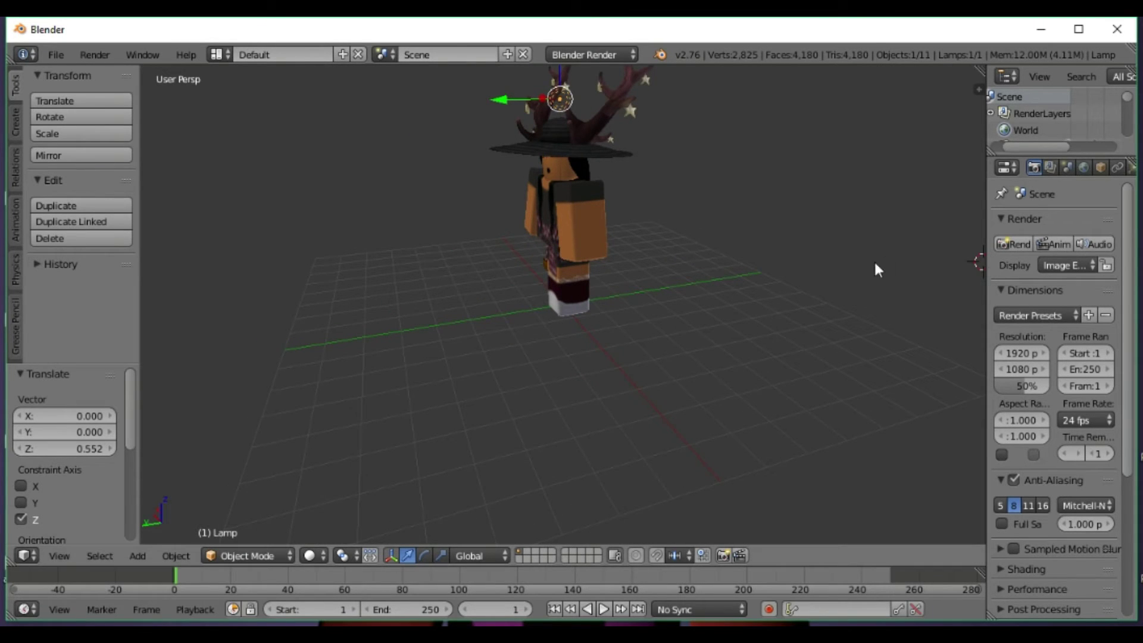
{"action": "left_click_drag", "start_coordinate": [986, 215], "coordinate": [882, 229]}
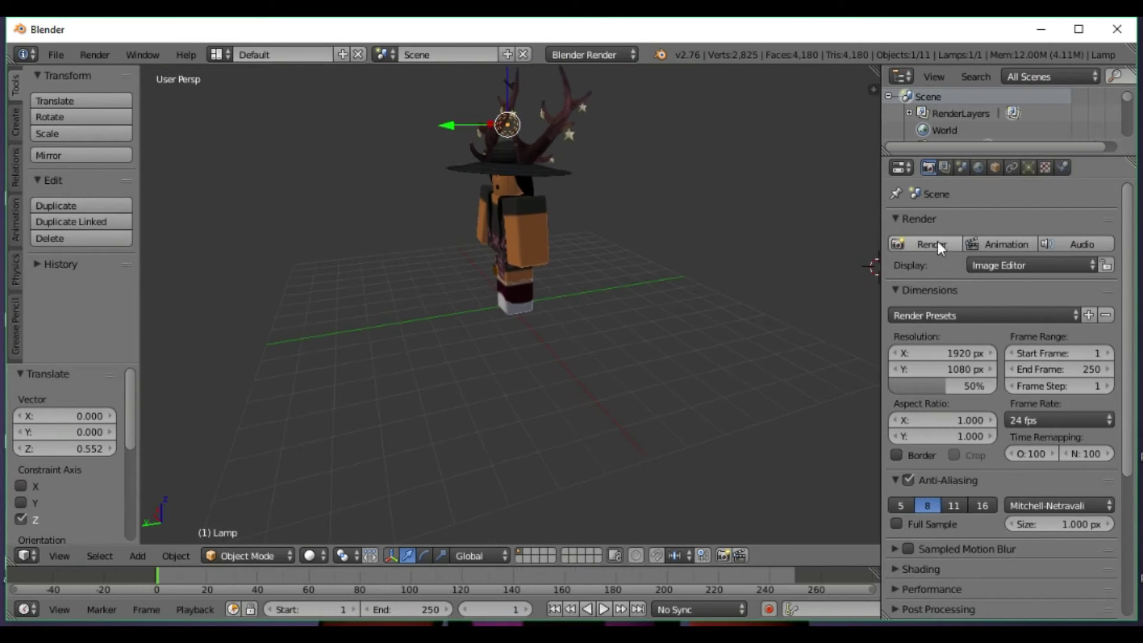
{"action": "key", "text": "F12"}
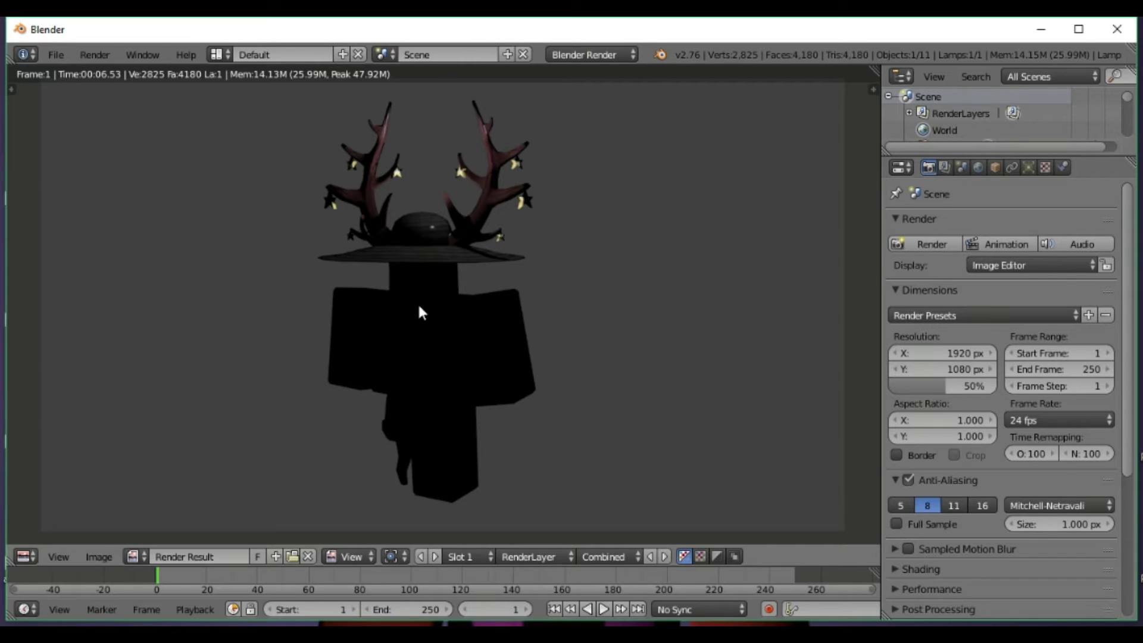
{"action": "key", "text": "Escape"}
Move the lamp 1.147 along Y and -1.738 along Z to face height, and render a test image
{"action": "key", "text": "y"}
{"action": "left_click", "coordinate": [463, 83]}
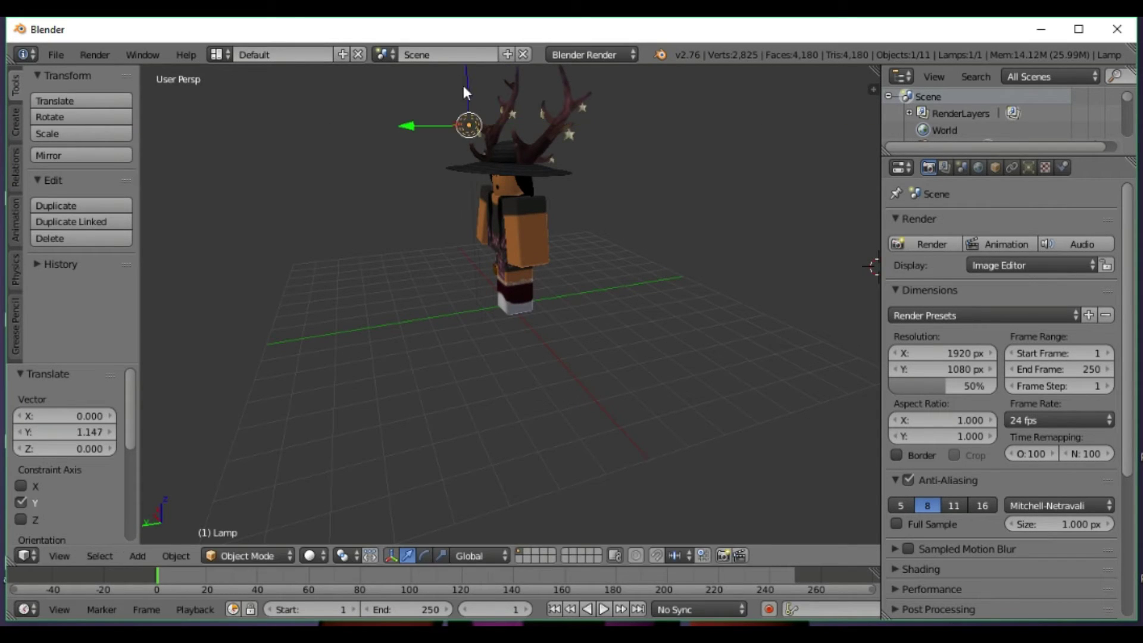
{"action": "left_click_drag", "start_coordinate": [464, 86], "coordinate": [445, 185]}
{"action": "middle_click_drag", "start_coordinate": [540, 216], "coordinate": [655, 202]}
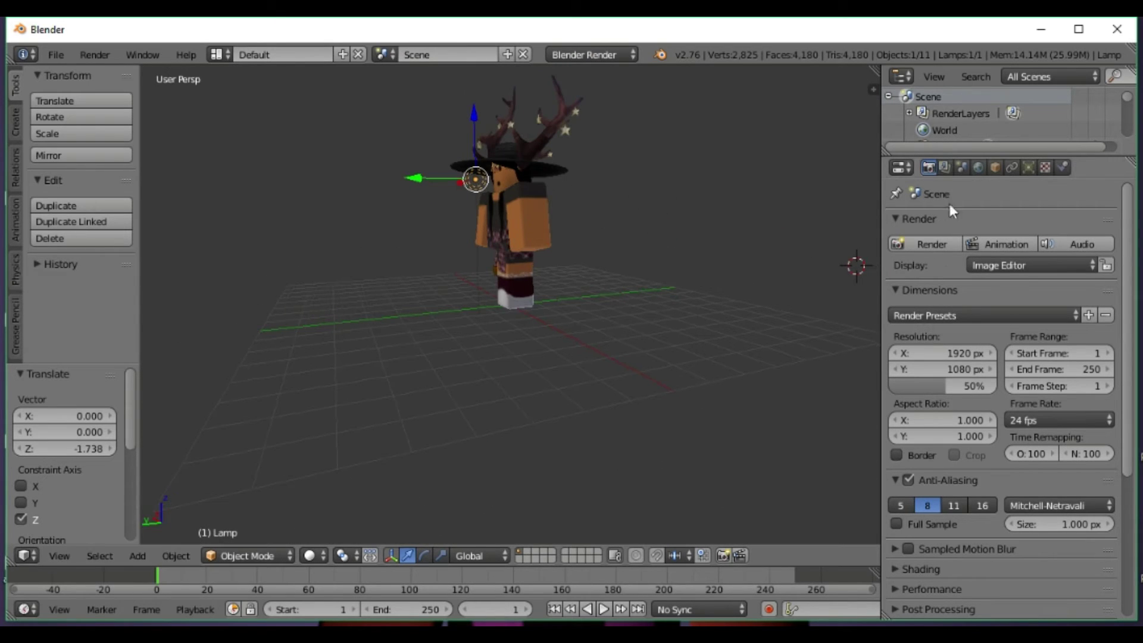
{"action": "left_click", "coordinate": [942, 241]}
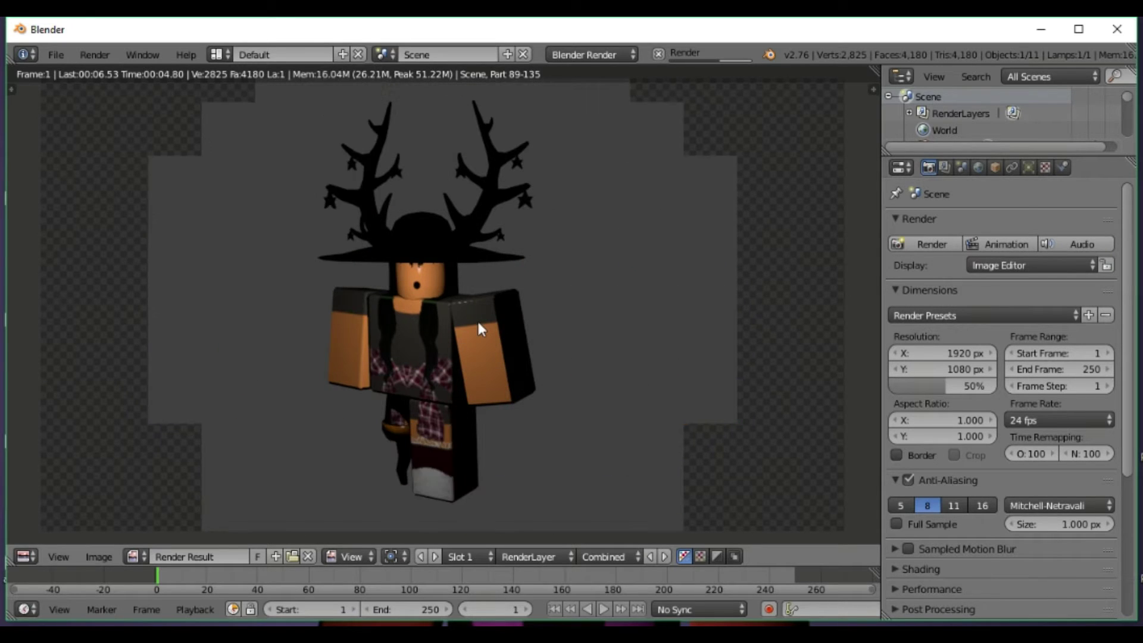
{"action": "key", "text": "Escape"}
Move the lamp 2.755 along the Y axis and set its type to Hemi after trying the other lamp types
{"action": "middle_click_drag", "start_coordinate": [454, 337], "coordinate": [570, 238]}
{"action": "left_click_drag", "start_coordinate": [570, 232], "coordinate": [581, 278]}
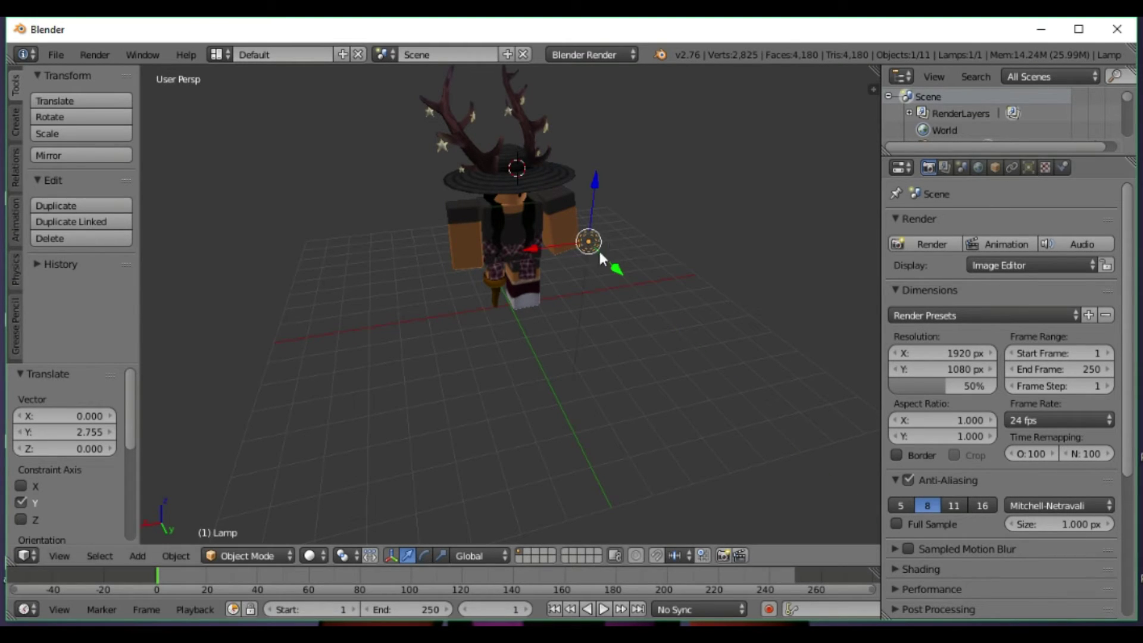
{"action": "left_click", "coordinate": [1026, 168]}
{"action": "left_click", "coordinate": [1044, 408]}
{"action": "left_click", "coordinate": [1012, 406]}
{"action": "left_click", "coordinate": [947, 408]}
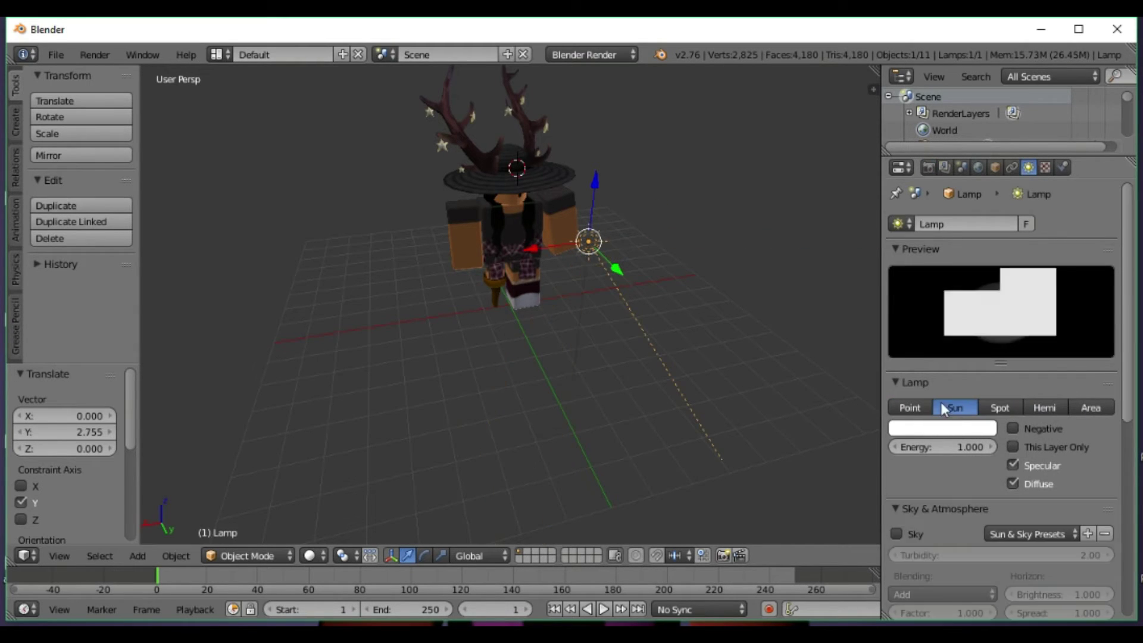
{"action": "left_click", "coordinate": [1002, 406]}
{"action": "left_click", "coordinate": [1047, 407]}
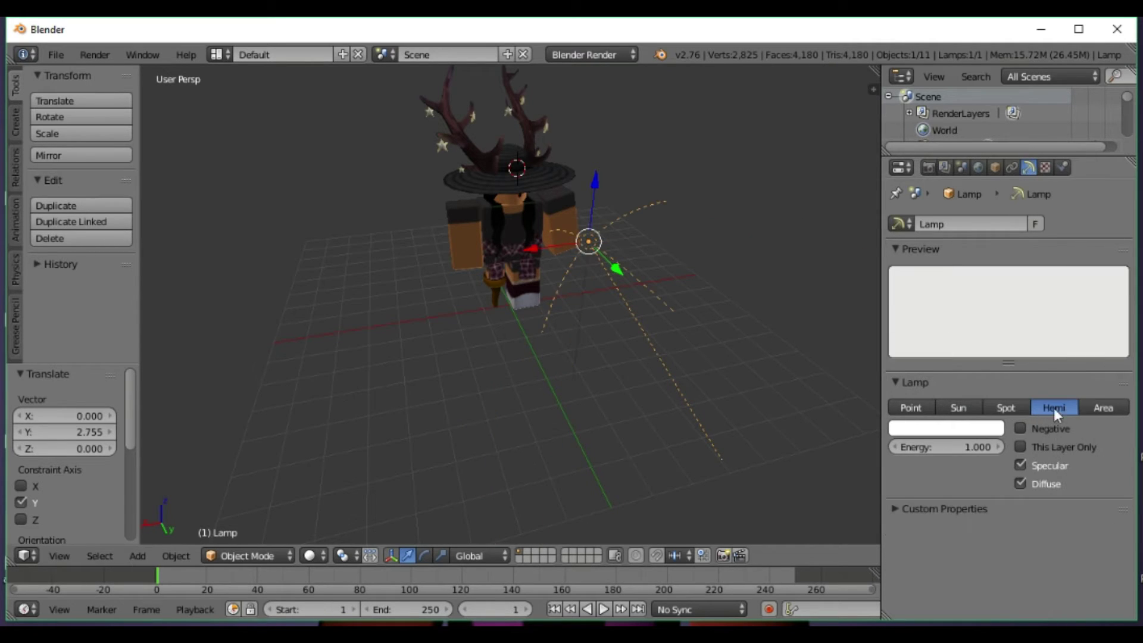
{"action": "left_click", "coordinate": [1098, 407]}
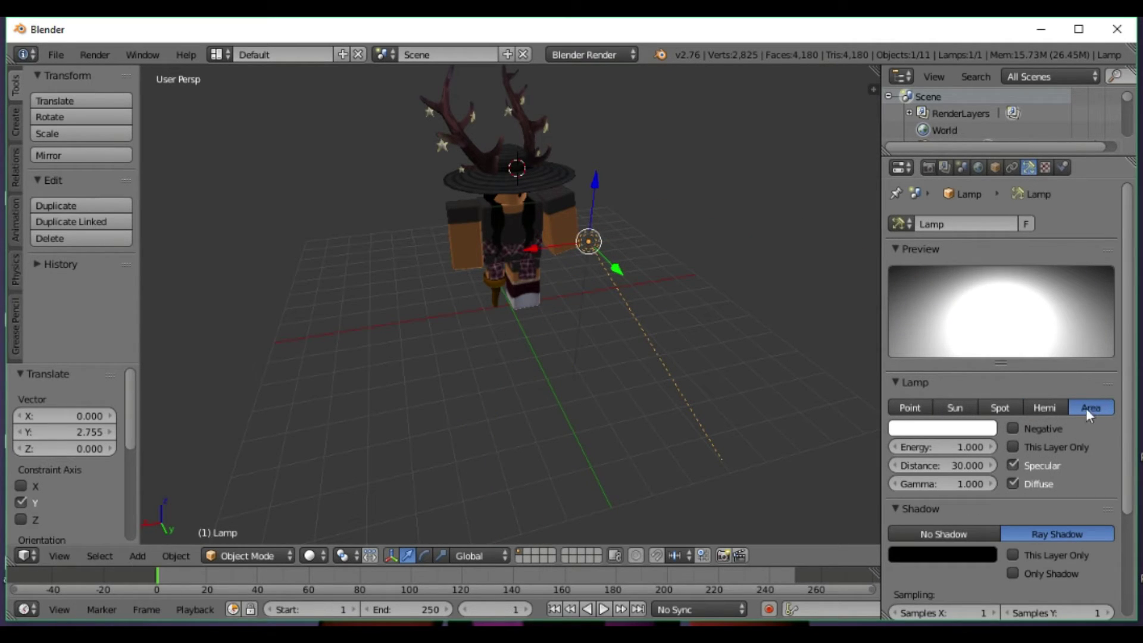
{"action": "left_click", "coordinate": [1037, 408]}
Rotate the hemi lamp 83.533° about the Z axis and adjust its tilt toward the avatar
{"action": "middle_click_drag", "start_coordinate": [608, 314], "coordinate": [539, 310]}
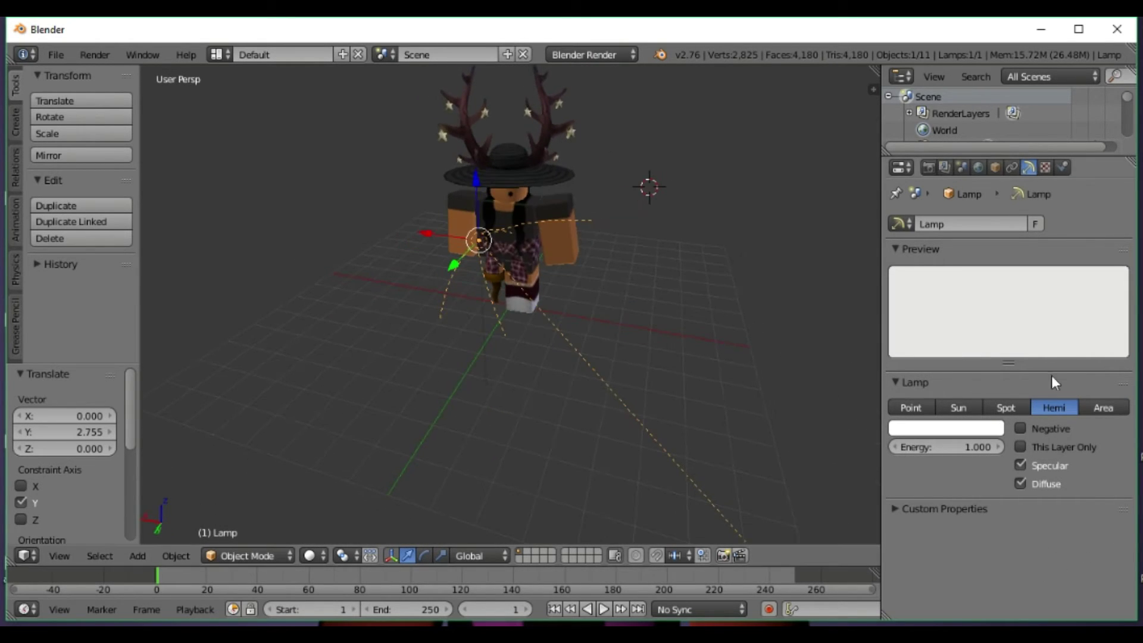
{"action": "left_click", "coordinate": [424, 555]}
{"action": "left_click_drag", "start_coordinate": [422, 257], "coordinate": [486, 267]}
{"action": "middle_click_drag", "start_coordinate": [486, 267], "coordinate": [512, 280]}
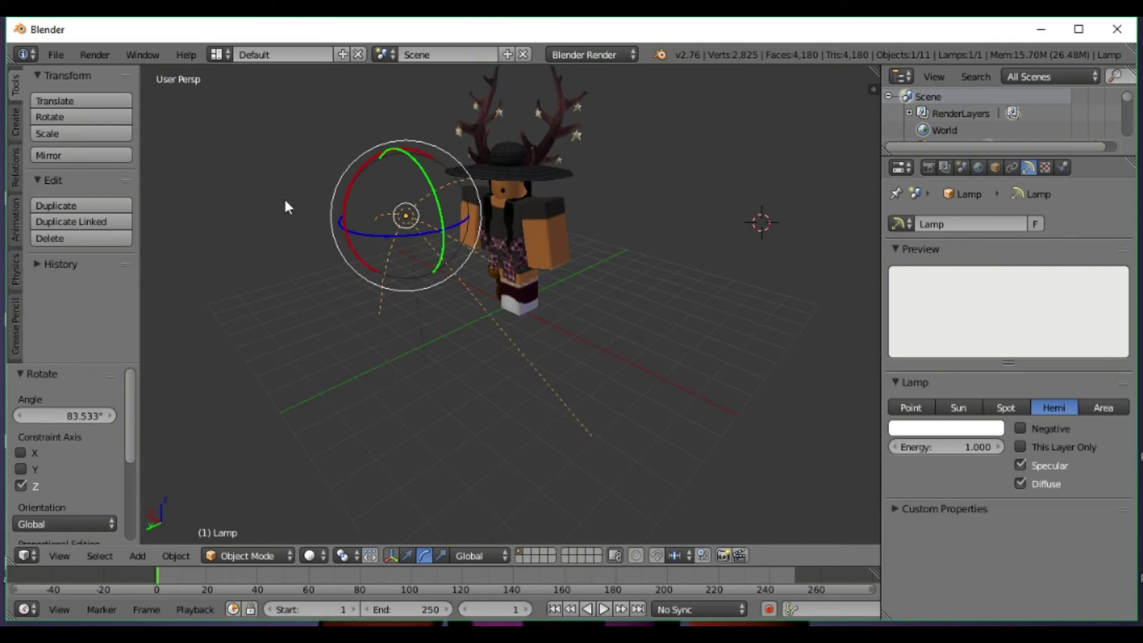
{"action": "left_click_drag", "start_coordinate": [330, 202], "coordinate": [344, 291]}
{"action": "middle_click_drag", "start_coordinate": [344, 290], "coordinate": [652, 302]}
Move the hemi lamp 3.826 along the Y axis, farther out in front of the avatar
{"action": "left_click", "coordinate": [407, 555]}
{"action": "left_click_drag", "start_coordinate": [709, 219], "coordinate": [860, 283]}
{"action": "middle_click_drag", "start_coordinate": [747, 311], "coordinate": [463, 515]}
Aim the hemi lamp at the avatar by rotating it 8.312° and -16.531° about Z, and -7.086° about X
{"action": "left_click", "coordinate": [424, 556]}
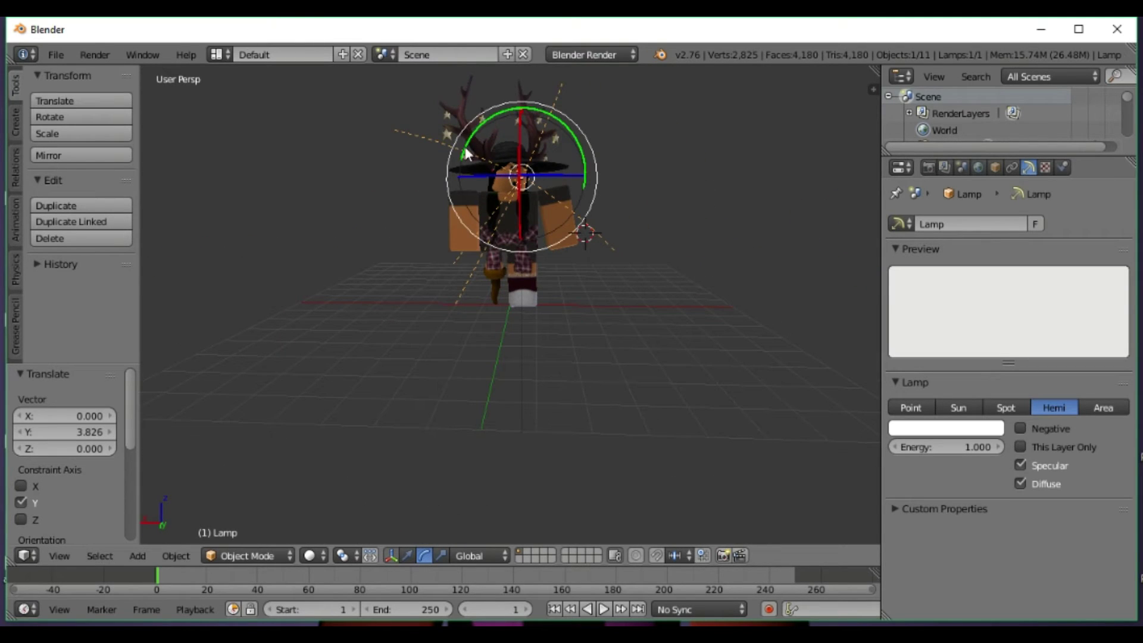
{"action": "left_click_drag", "start_coordinate": [507, 179], "coordinate": [501, 183]}
{"action": "middle_click_drag", "start_coordinate": [501, 184], "coordinate": [505, 288]}
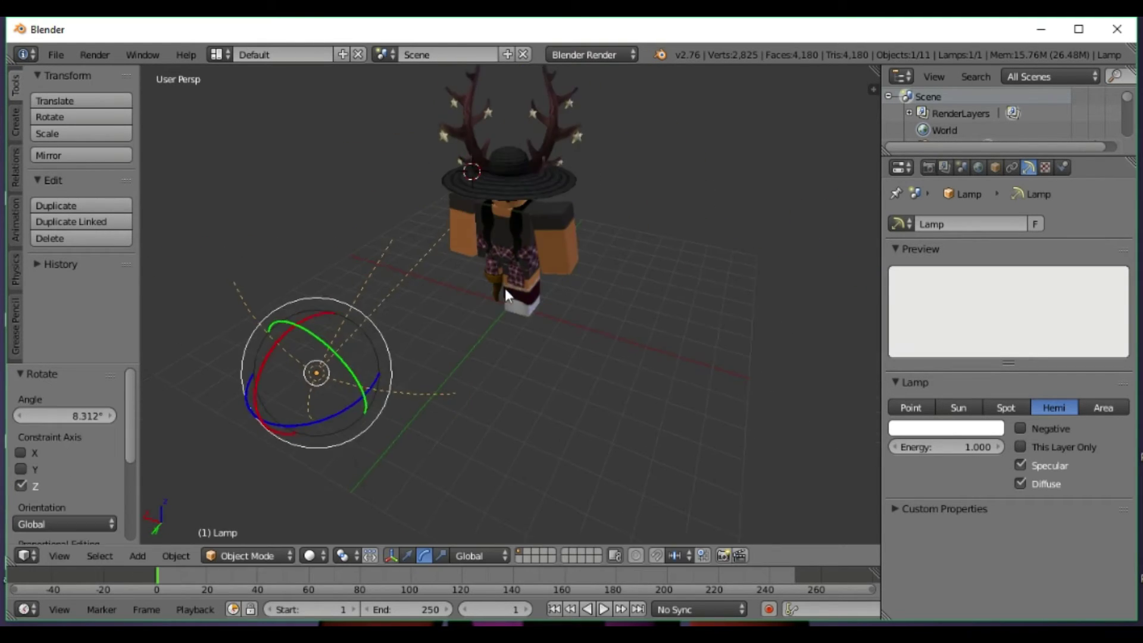
{"action": "left_click_drag", "start_coordinate": [367, 389], "coordinate": [344, 399]}
{"action": "left_click", "coordinate": [274, 394]}
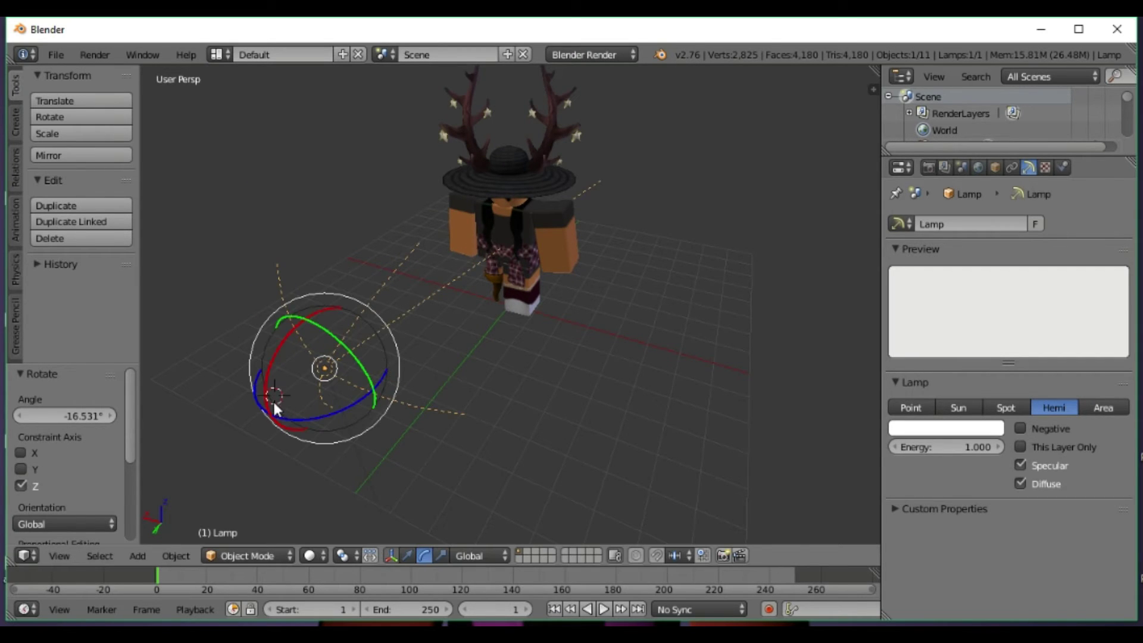
{"action": "key", "text": "r"}
{"action": "key", "text": "x"}
{"action": "left_click", "coordinate": [275, 395]}
{"action": "middle_click_drag", "start_coordinate": [275, 395], "coordinate": [388, 369]}
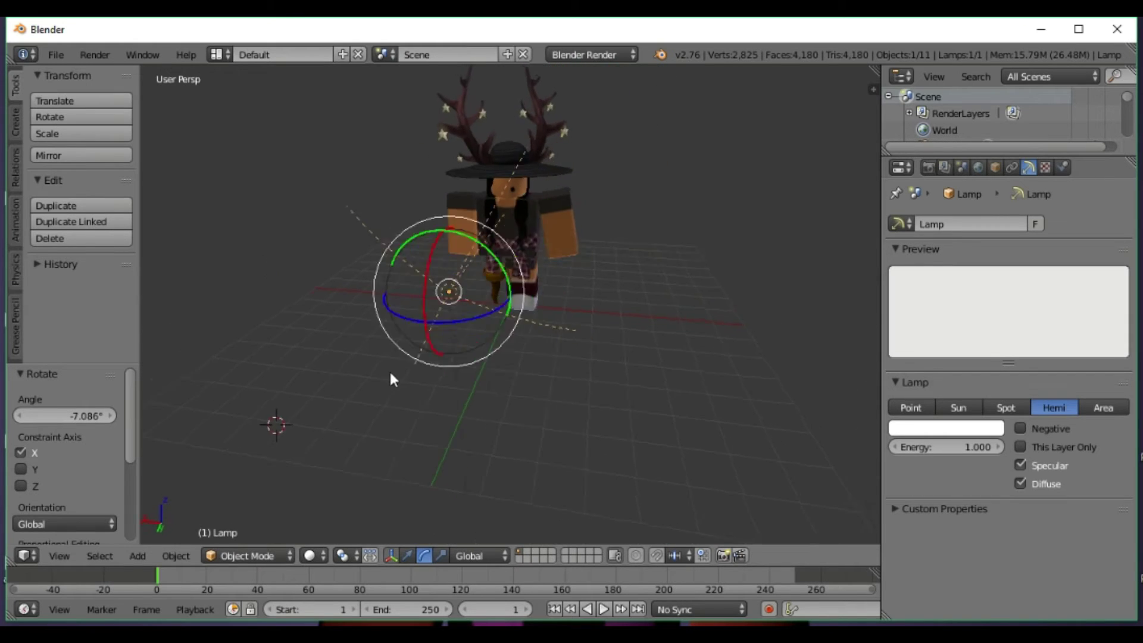
Render the avatar lit by the hemi lamp to check the lighting, and return to the 3D view
{"action": "left_click", "coordinate": [927, 168]}
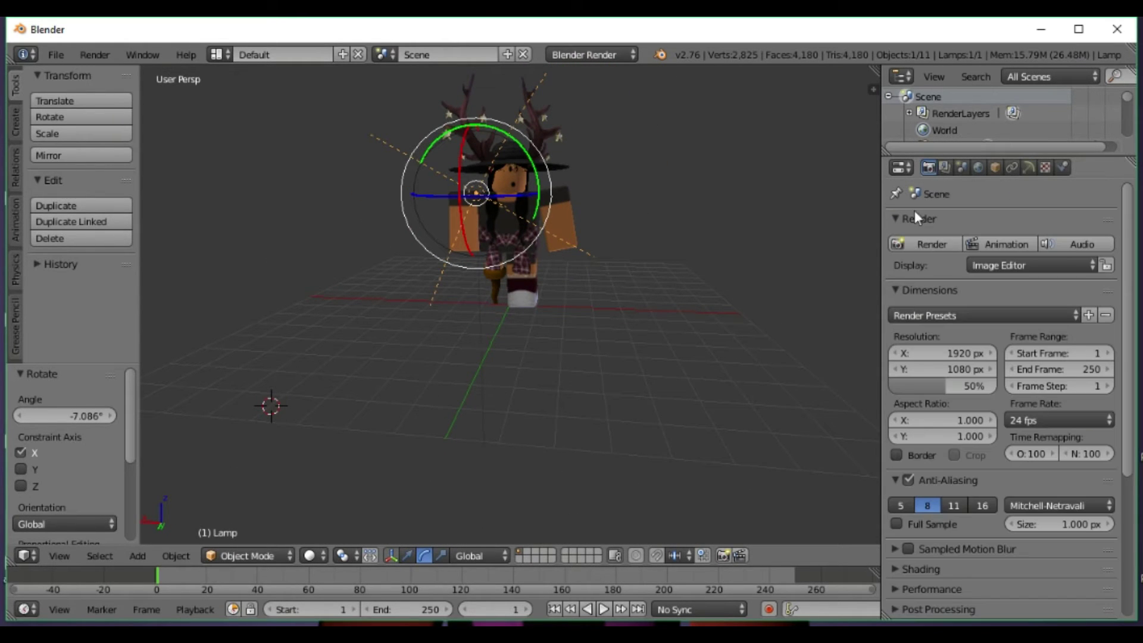
{"action": "left_click", "coordinate": [924, 244]}
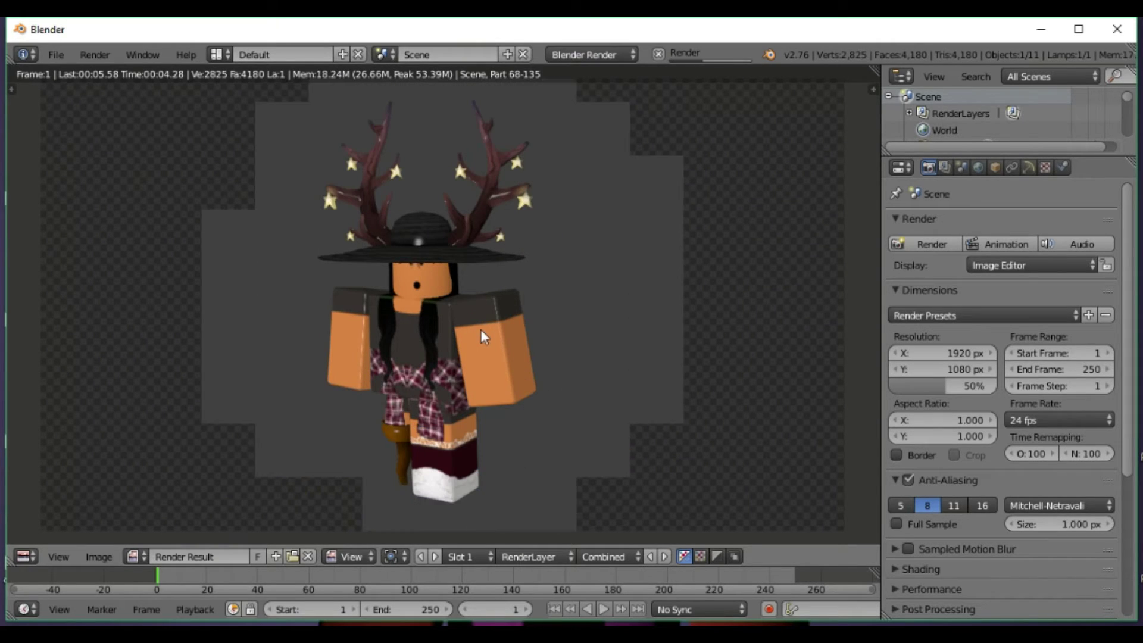
{"action": "key", "text": "Escape"}
{"action": "middle_click_drag", "start_coordinate": [485, 296], "coordinate": [511, 257]}
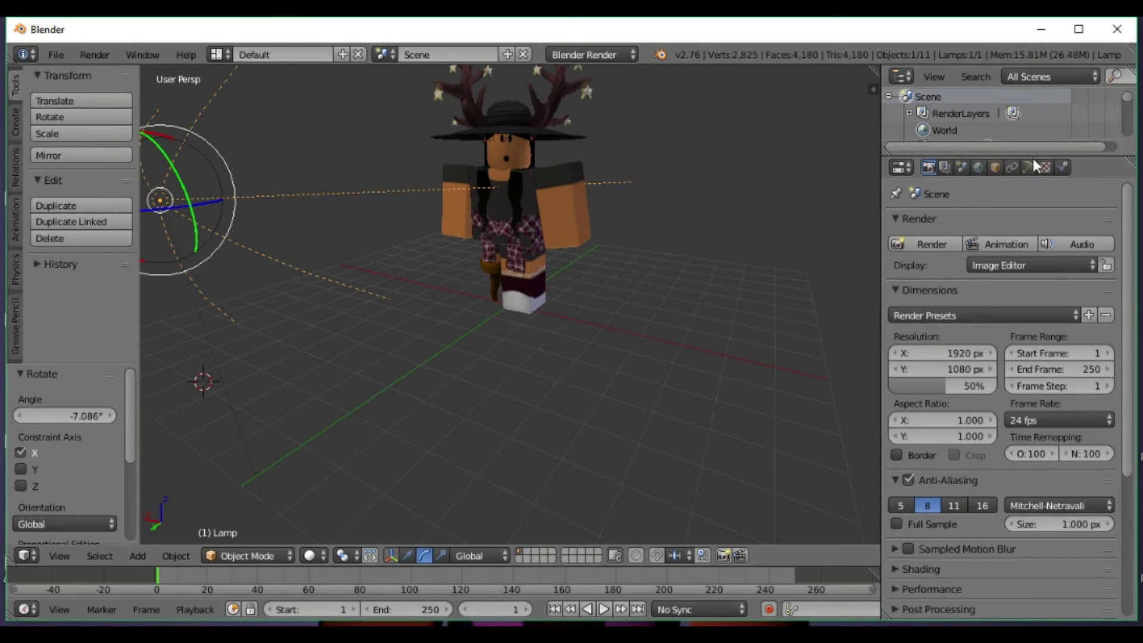
Turn off Auto Smooth in the mesh normals of both avatar arms
{"action": "middle_click_drag", "start_coordinate": [556, 171], "coordinate": [591, 191]}
{"action": "scroll", "coordinate": [542, 260], "scroll_direction": "up", "scroll_amount": 3}
{"action": "right_click", "coordinate": [600, 174]}
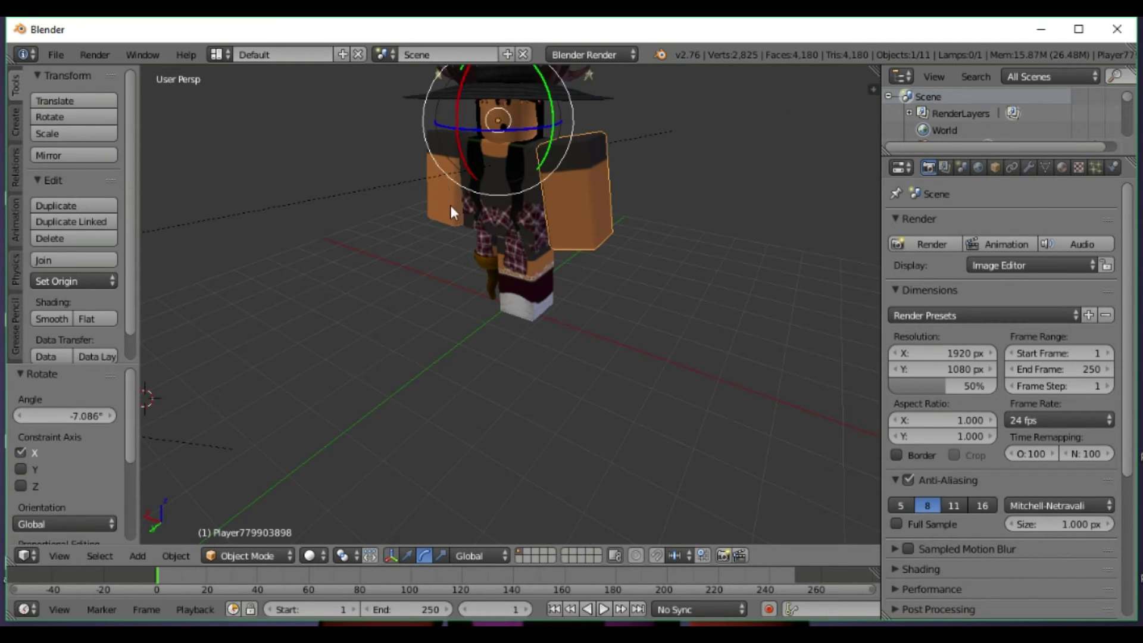
{"action": "middle_click_drag", "start_coordinate": [573, 217], "coordinate": [593, 205]}
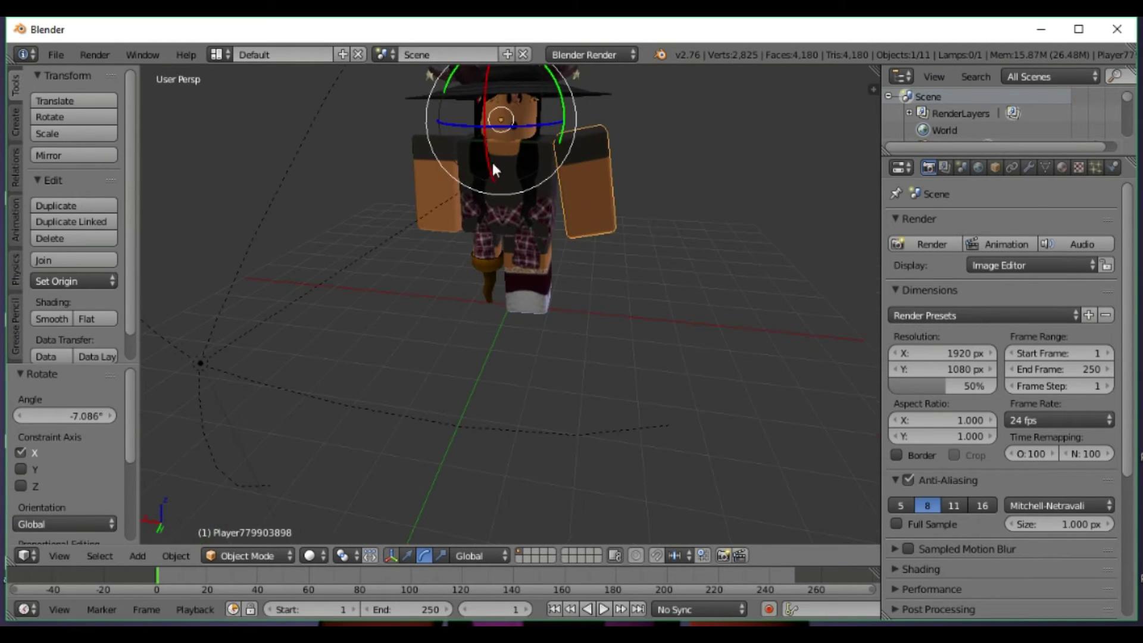
{"action": "left_click", "coordinate": [1043, 168]}
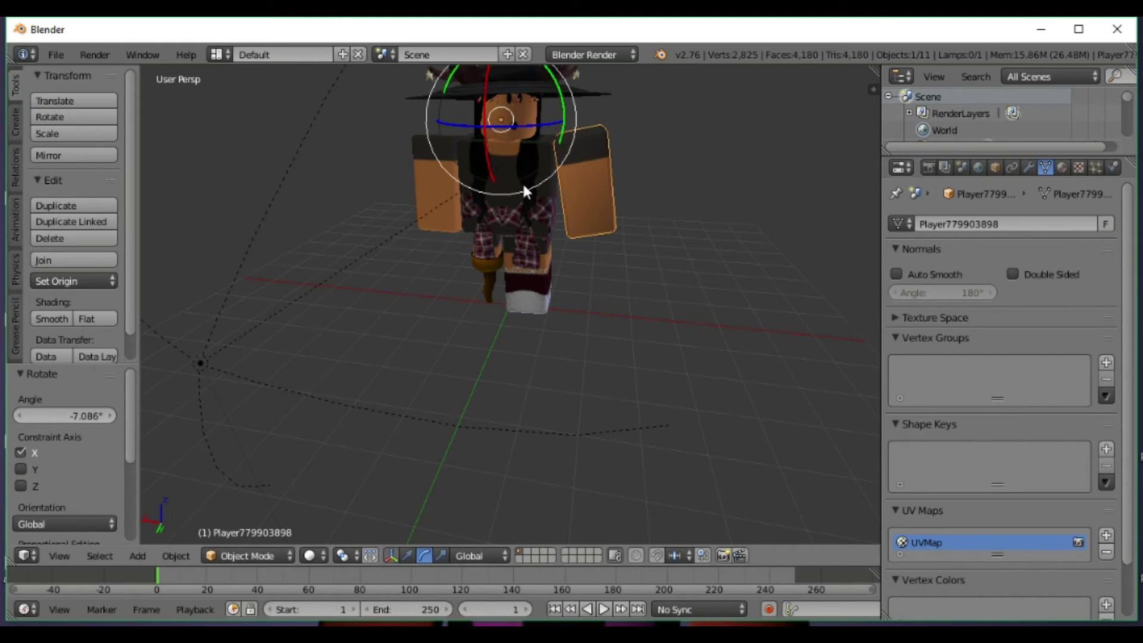
{"action": "right_click", "coordinate": [200, 363]}
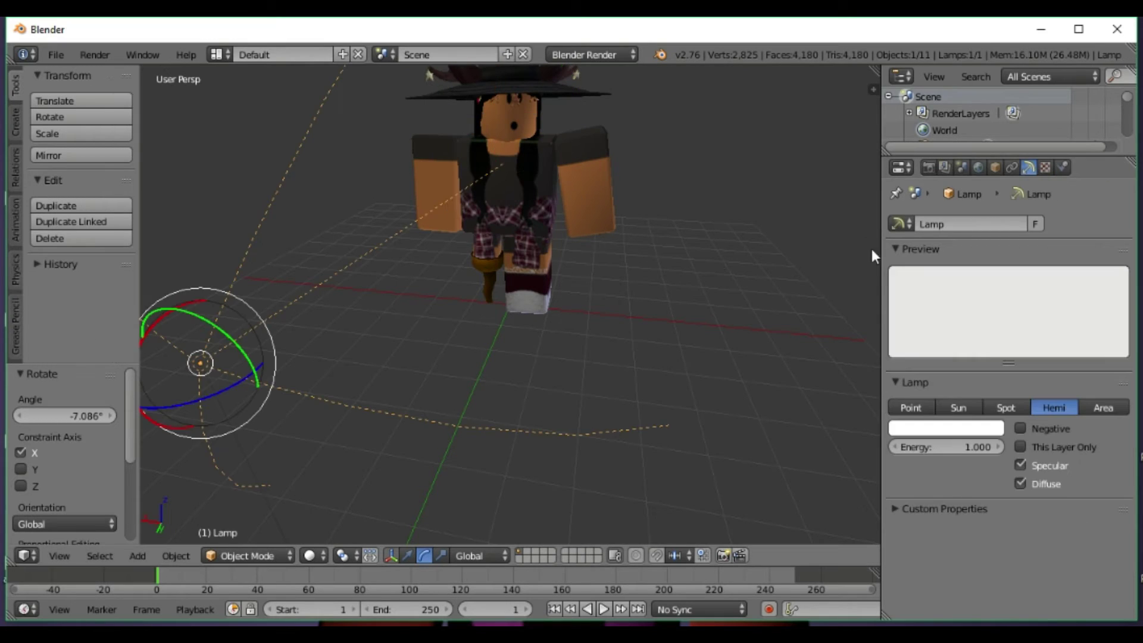
{"action": "right_click", "coordinate": [444, 184]}
{"action": "left_click", "coordinate": [911, 274]}
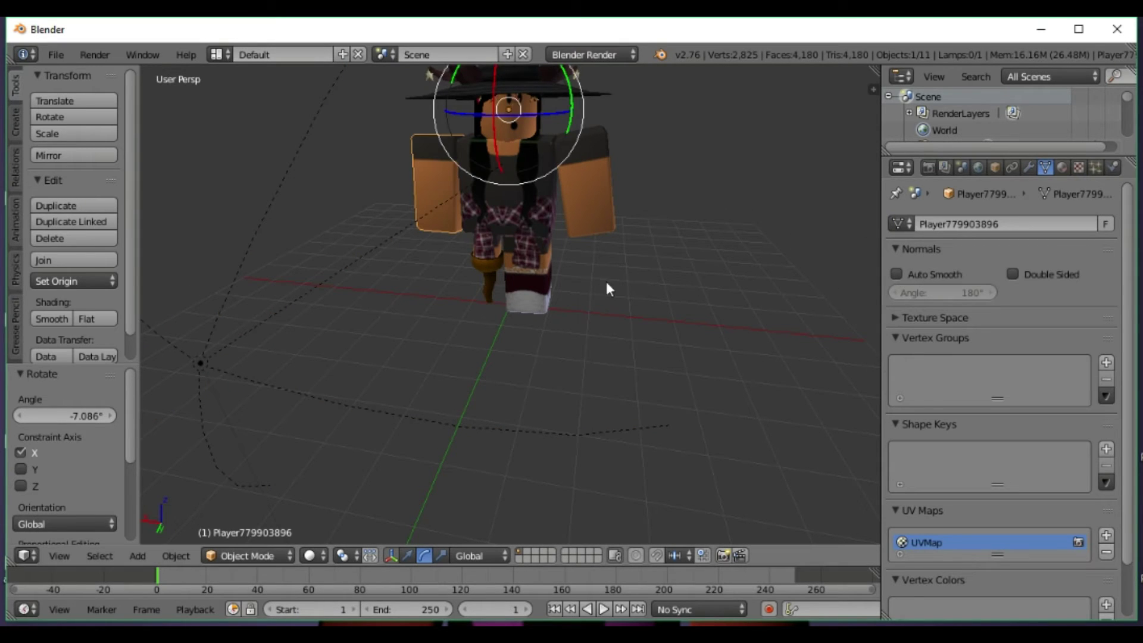
Turn off Auto Smooth for the avatar's brown leg, head, hat and antlers
{"action": "right_click", "coordinate": [482, 268]}
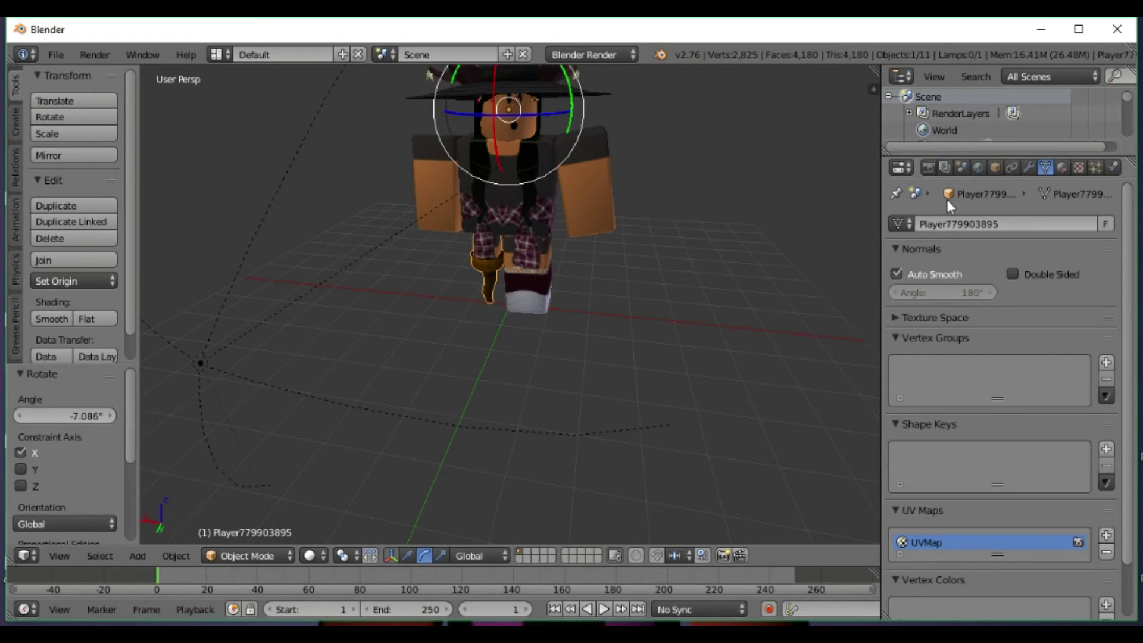
{"action": "right_click", "coordinate": [501, 109]}
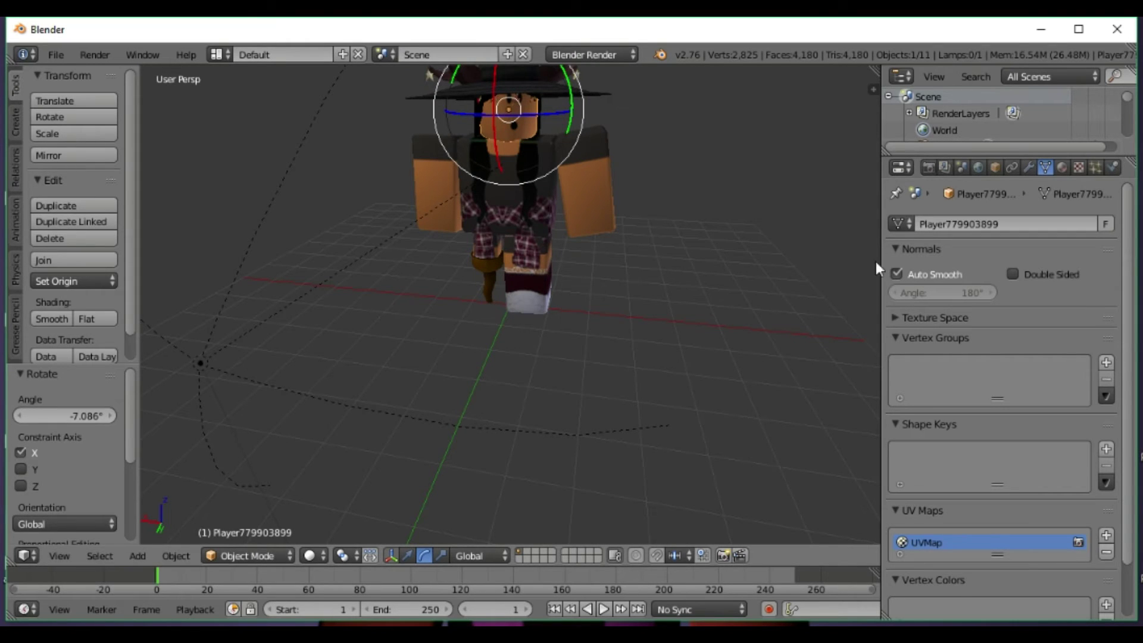
{"action": "left_click", "coordinate": [896, 274]}
{"action": "middle_click_drag", "start_coordinate": [713, 214], "coordinate": [553, 149]}
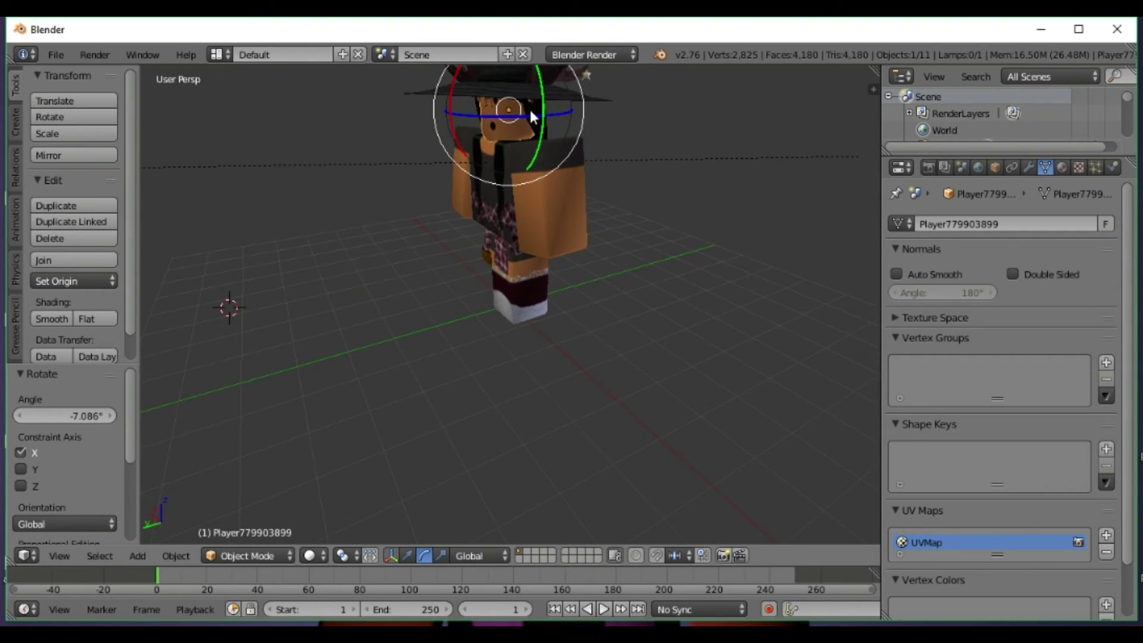
{"action": "right_click", "coordinate": [498, 91]}
{"action": "right_click", "coordinate": [570, 82]}
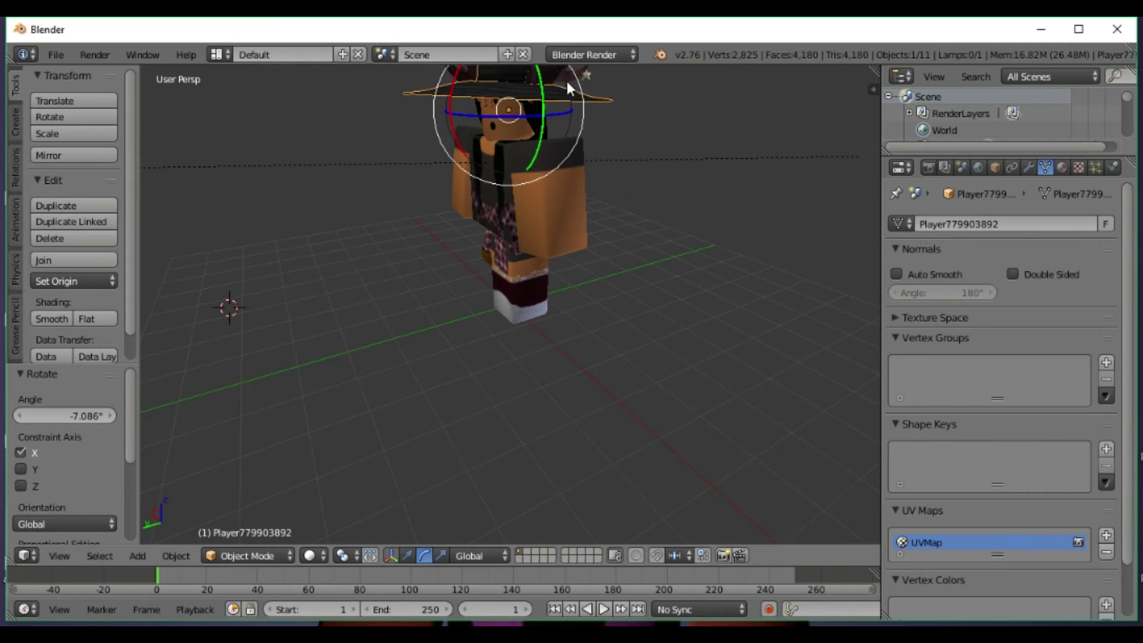
{"action": "right_click", "coordinate": [556, 82]}
{"action": "middle_click_drag", "start_coordinate": [777, 248], "coordinate": [605, 237]}
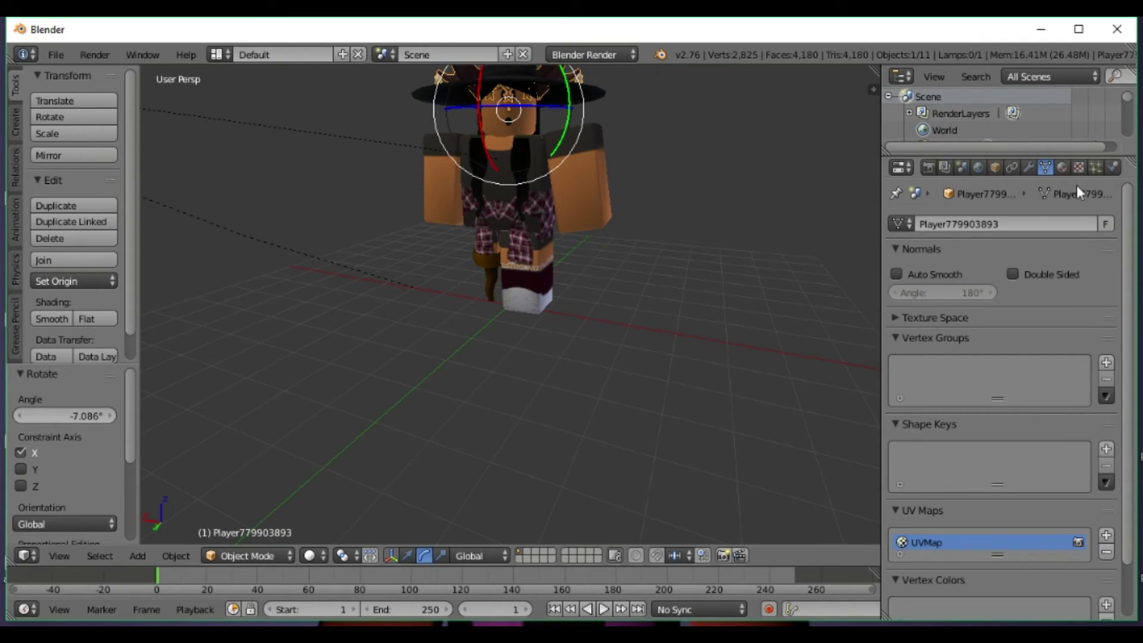
Render the avatar to check its shading without Auto Smooth, and return to the 3D view
{"action": "scroll", "coordinate": [944, 223], "scroll_direction": "down", "scroll_amount": 3}
{"action": "scroll", "coordinate": [550, 288], "scroll_direction": "down", "scroll_amount": 4}
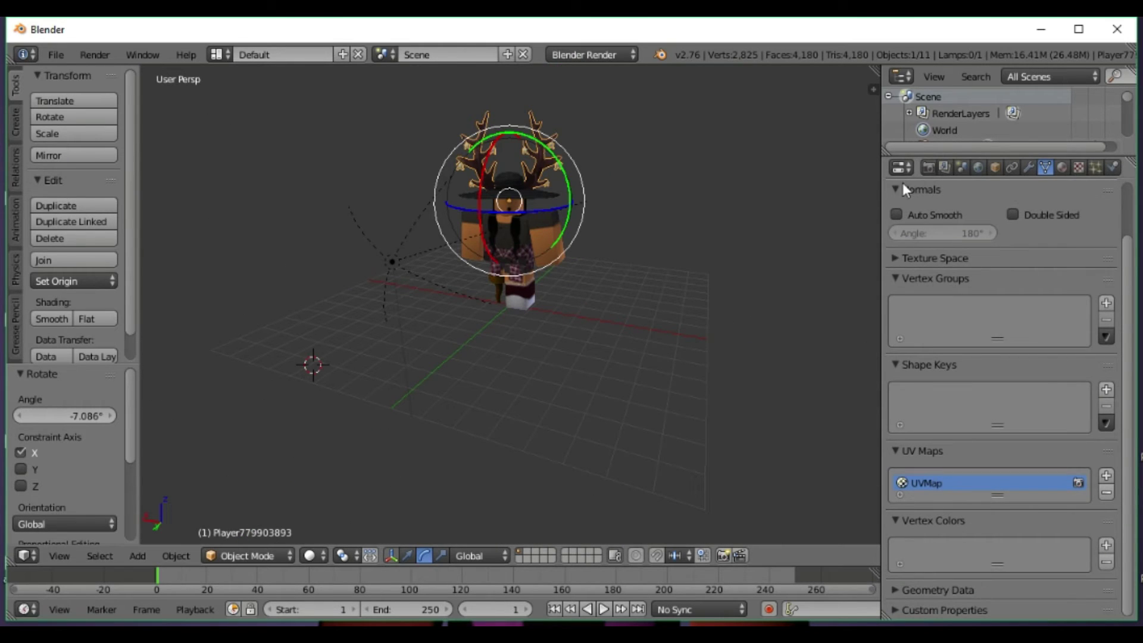
{"action": "left_click", "coordinate": [927, 168]}
{"action": "left_click", "coordinate": [919, 248]}
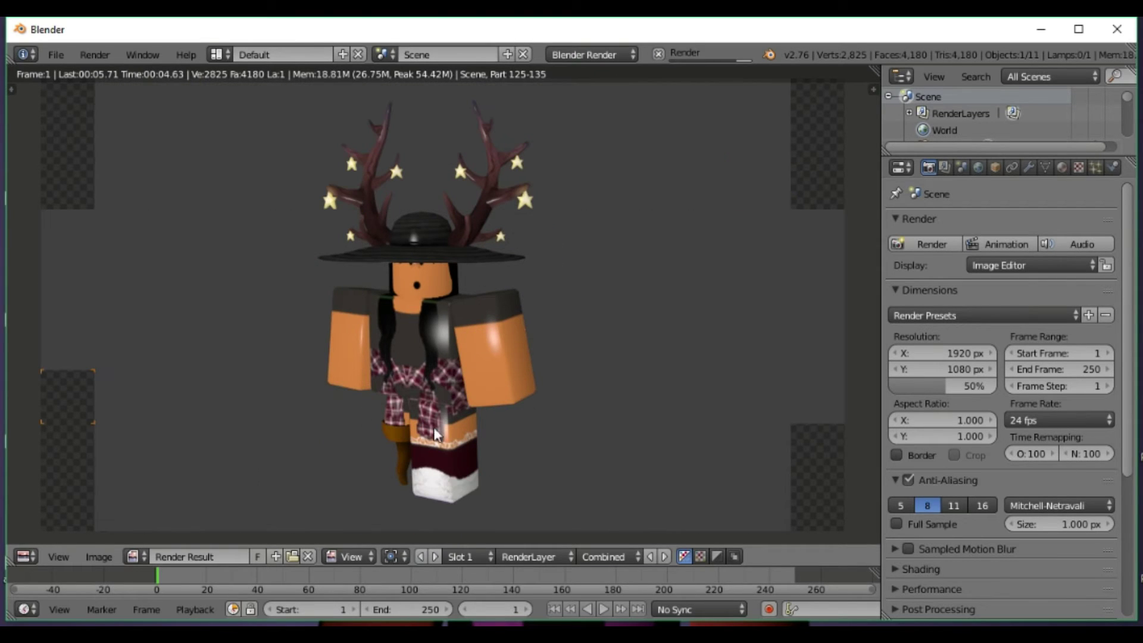
{"action": "key", "text": "Escape"}
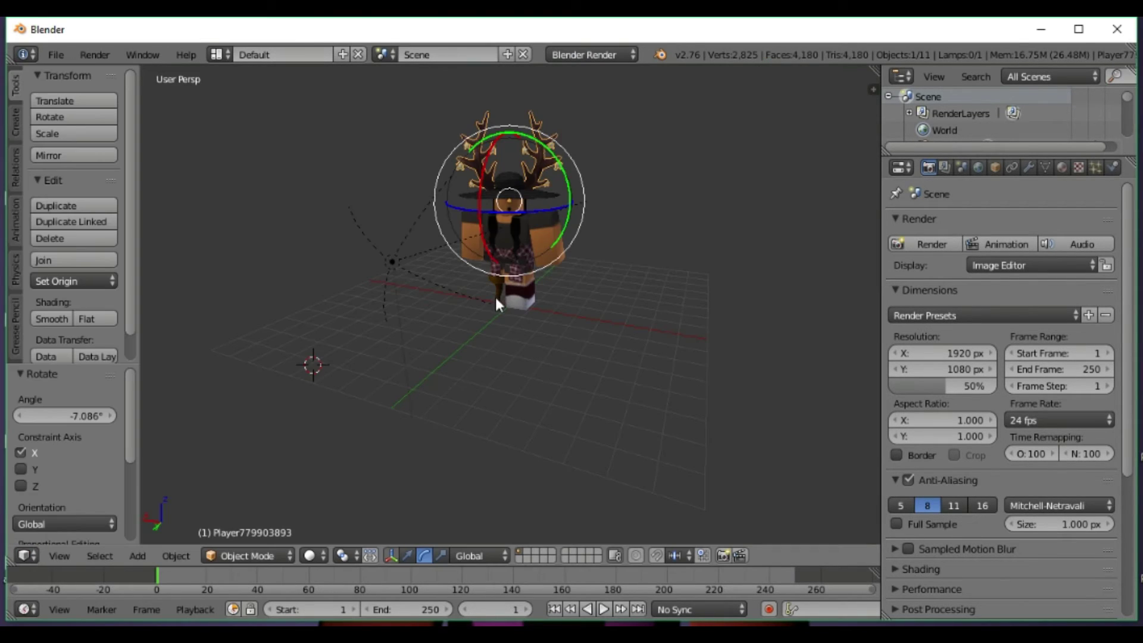
Change the hemi lamp's light color from white to a light pink
{"action": "right_click", "coordinate": [510, 237]}
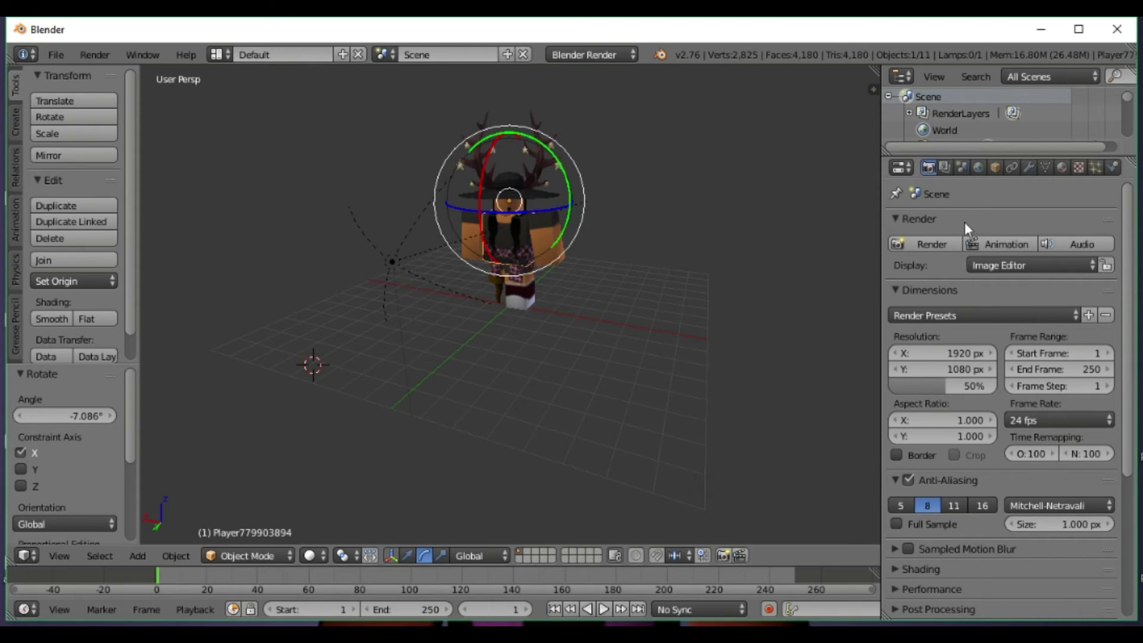
{"action": "right_click", "coordinate": [392, 260]}
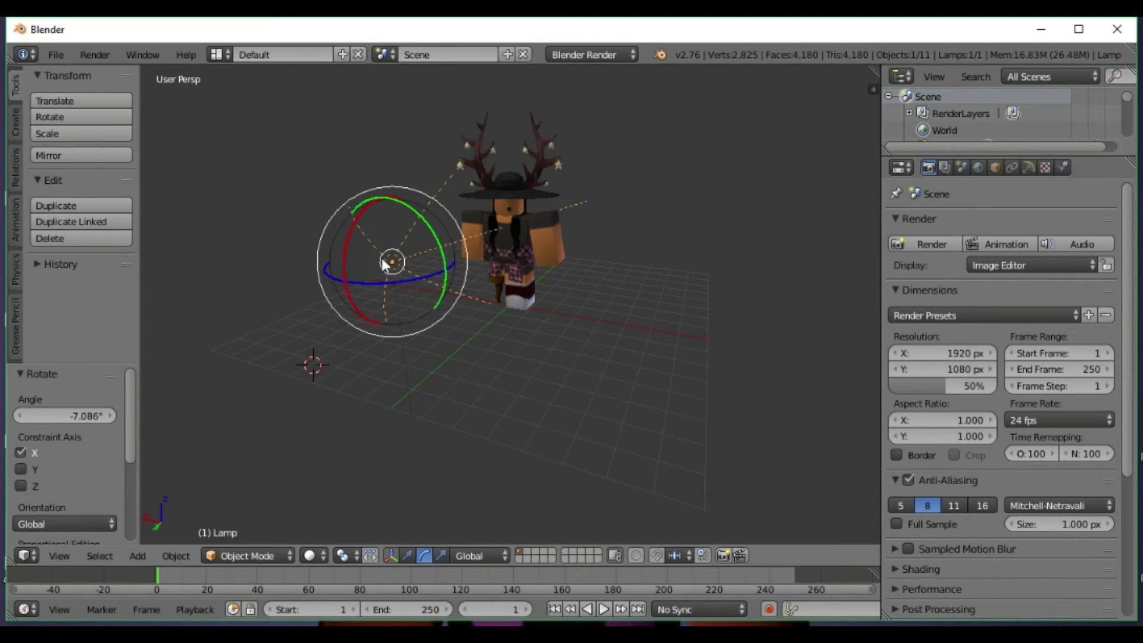
{"action": "left_click", "coordinate": [1029, 168]}
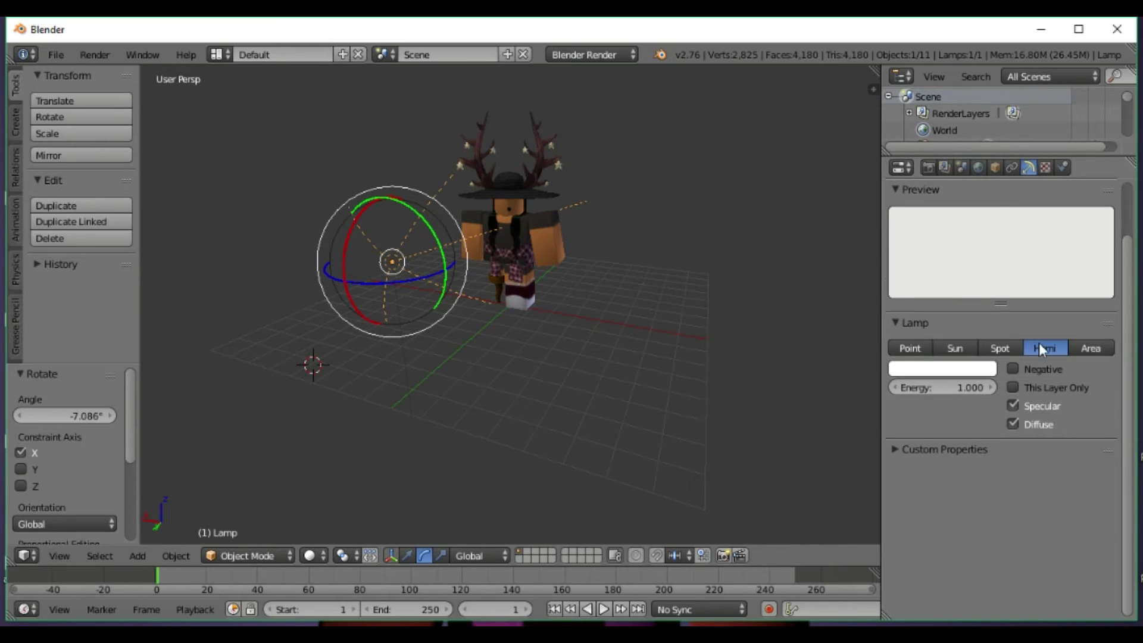
{"action": "left_click", "coordinate": [953, 369]}
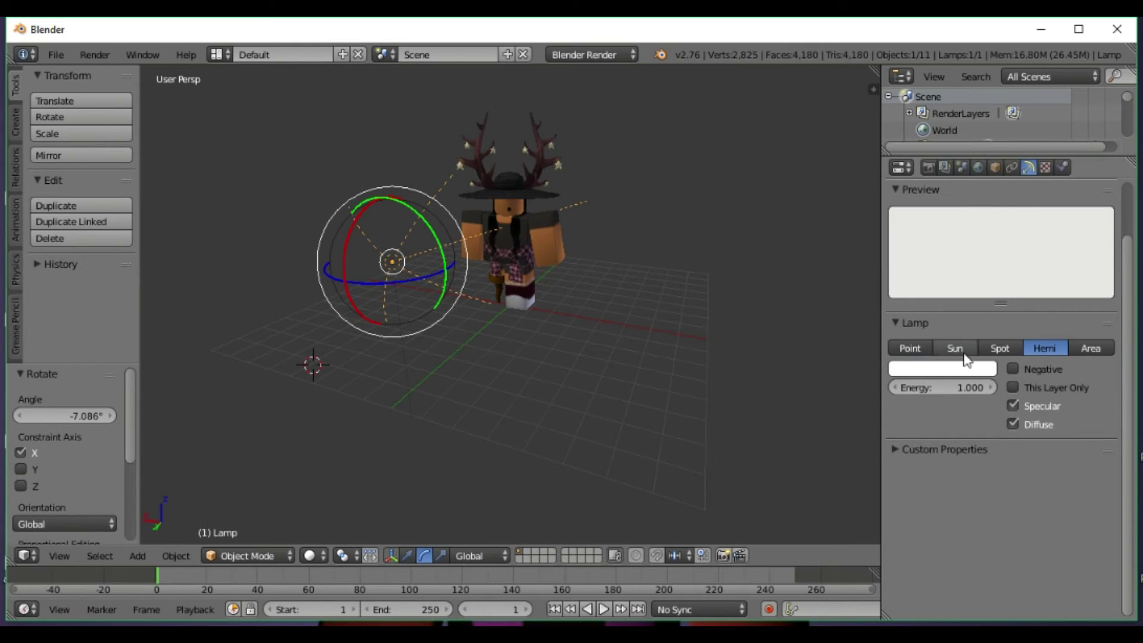
{"action": "left_click", "coordinate": [964, 367]}
{"action": "left_click_drag", "start_coordinate": [922, 228], "coordinate": [926, 210]}
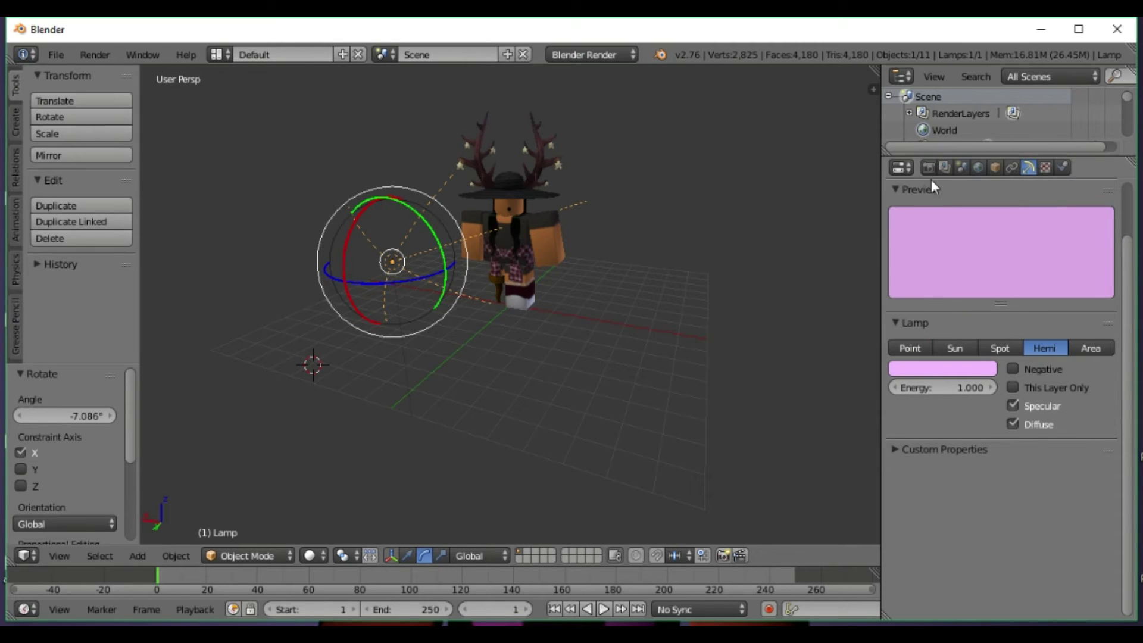
Render the avatar under the pink lamp to check the tint, and return to the 3D view
{"action": "left_click", "coordinate": [928, 167]}
{"action": "left_click", "coordinate": [946, 241]}
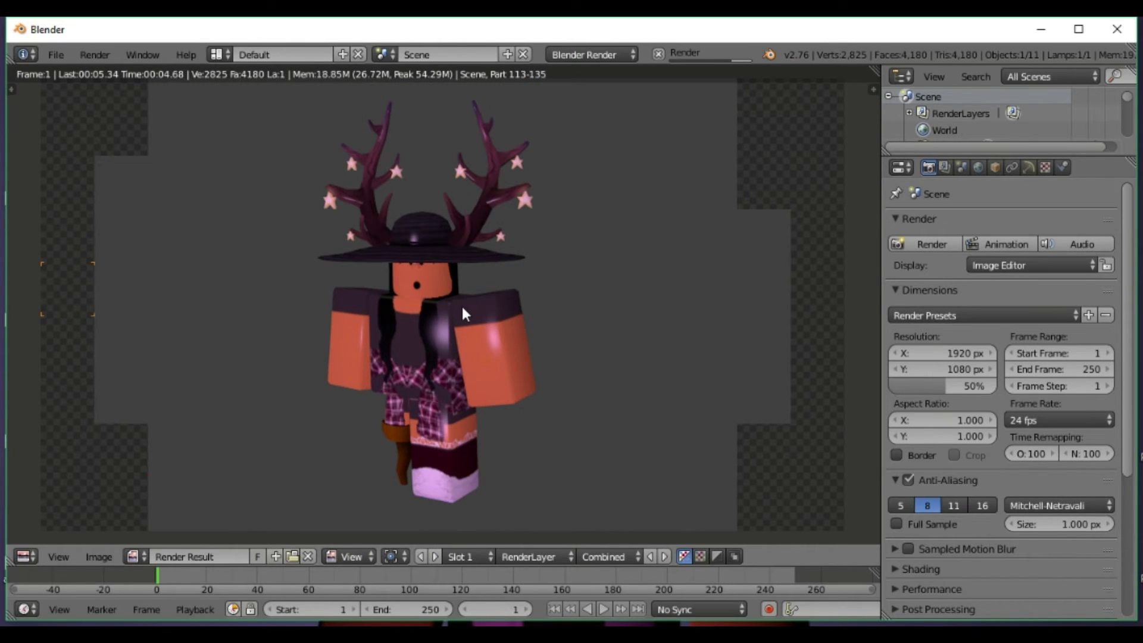
{"action": "key", "text": "Escape"}
{"action": "middle_click_drag", "start_coordinate": [623, 345], "coordinate": [834, 309]}
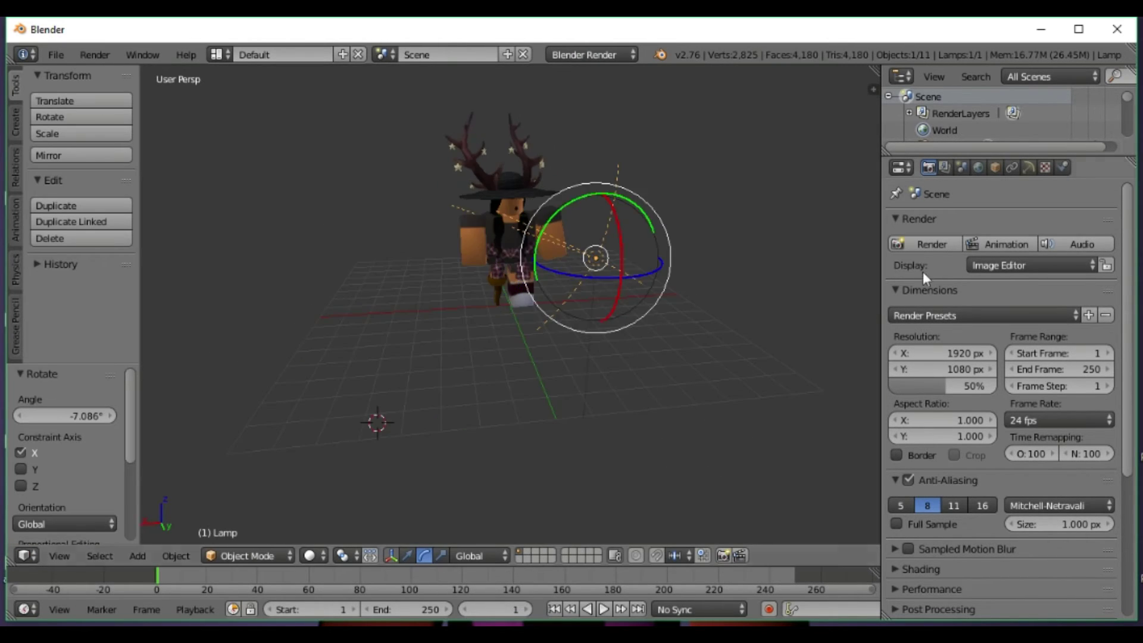
{"action": "middle_click_drag", "start_coordinate": [565, 316], "coordinate": [503, 268]}
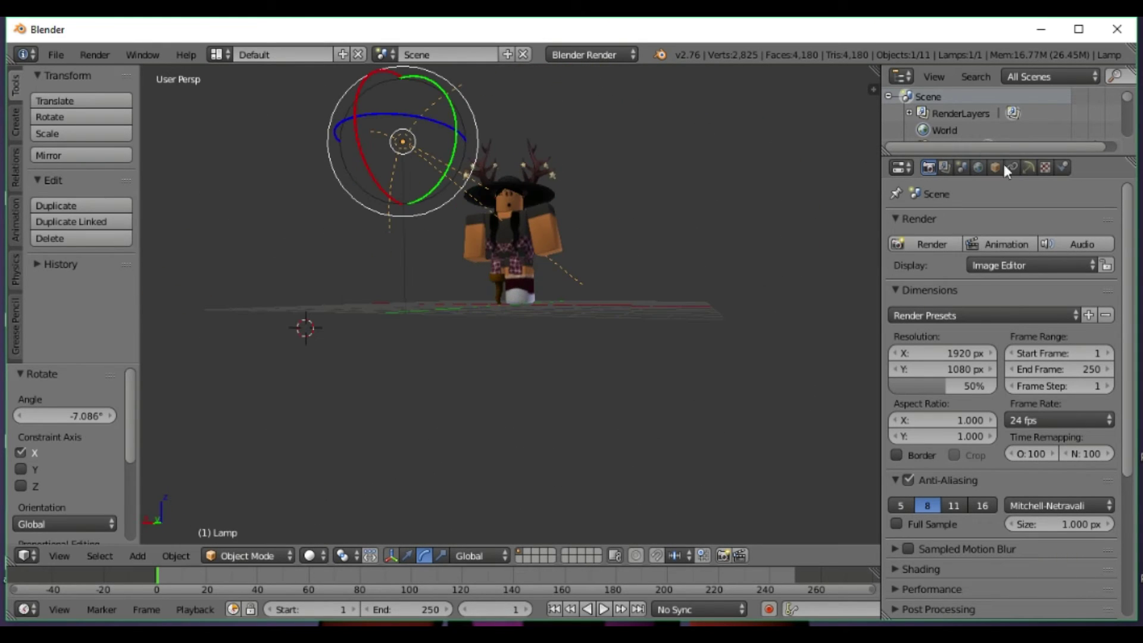
Delete the hemi lamp from the scene
{"action": "left_click", "coordinate": [1029, 167]}
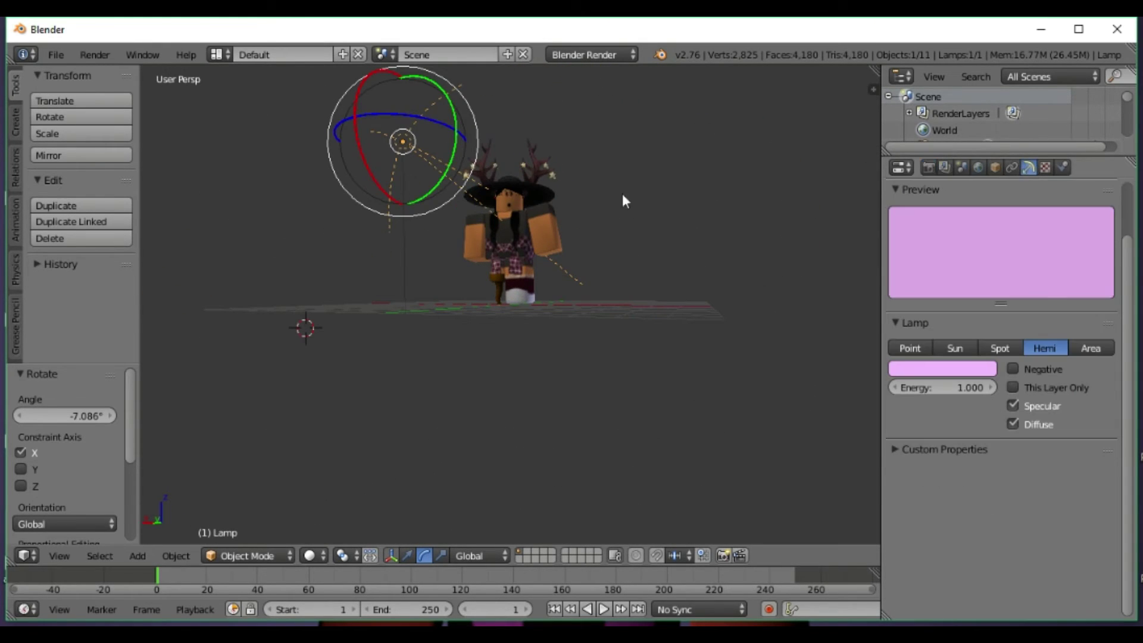
{"action": "key", "text": "x"}
{"action": "left_click", "coordinate": [415, 143]}
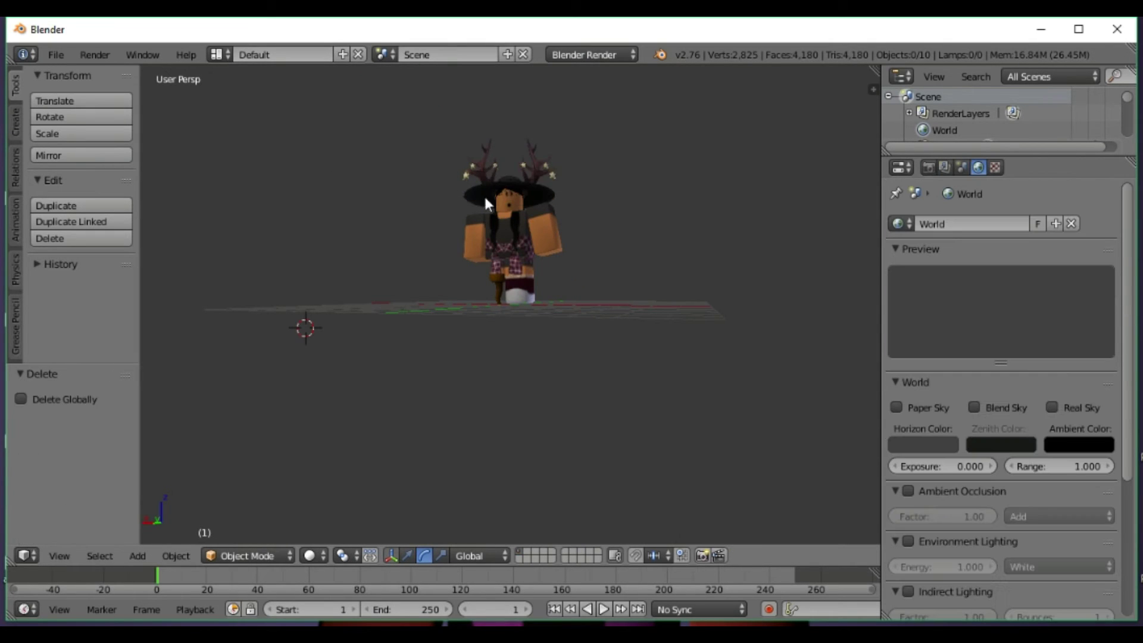
Enable Ambient Occlusion and Environment Lighting in the world settings
{"action": "middle_click_drag", "start_coordinate": [484, 194], "coordinate": [720, 216]}
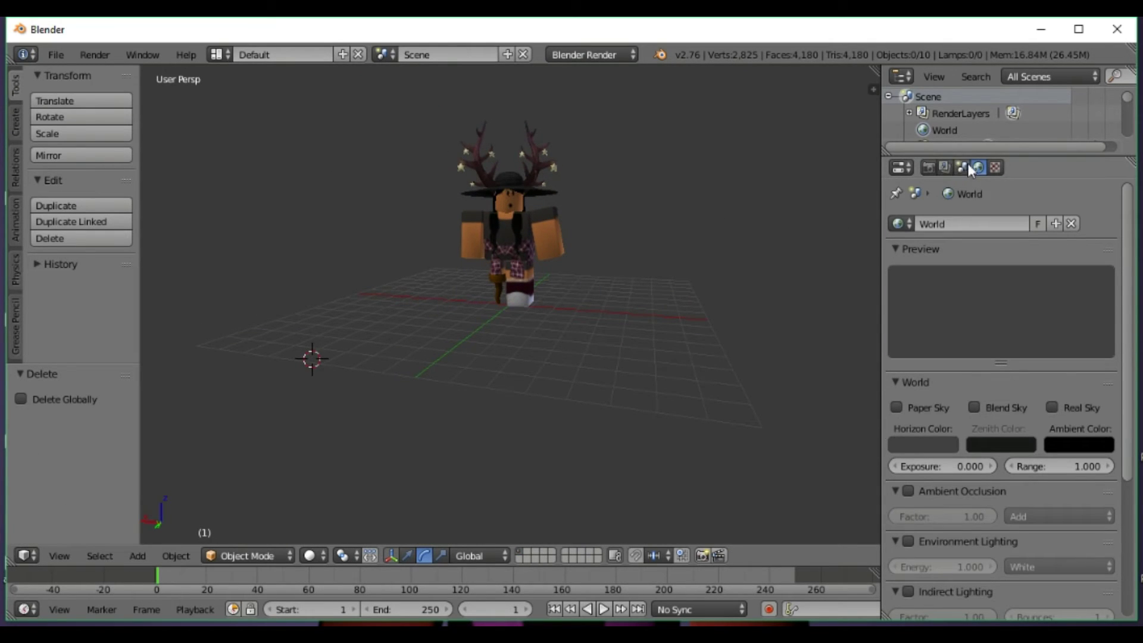
{"action": "scroll", "coordinate": [993, 210], "scroll_direction": "down", "scroll_amount": 4}
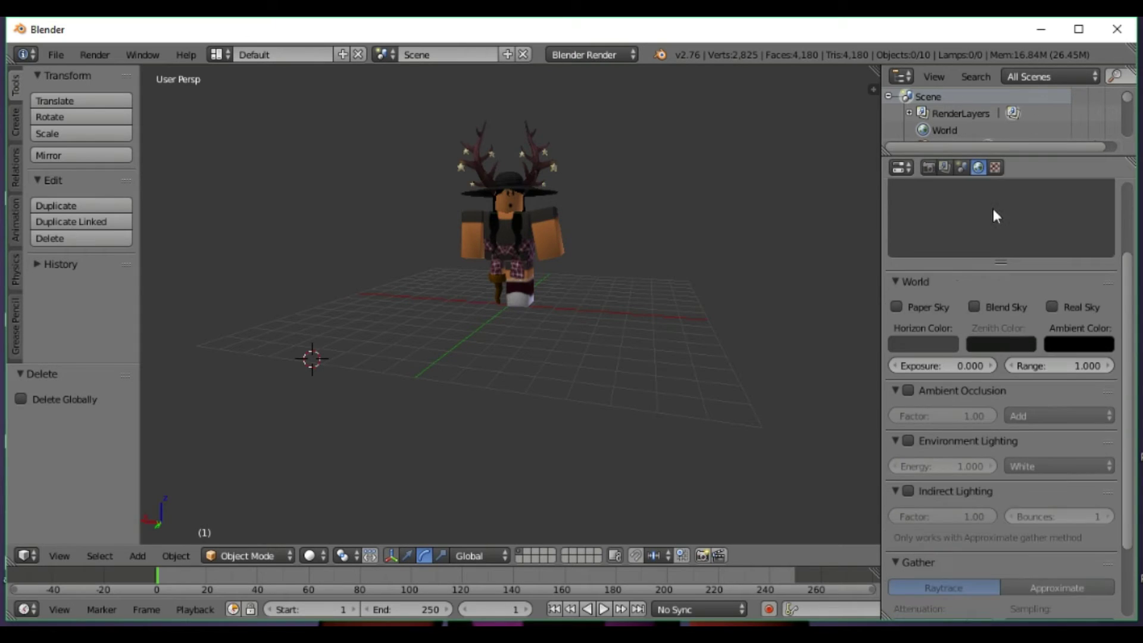
{"action": "left_click", "coordinate": [908, 391]}
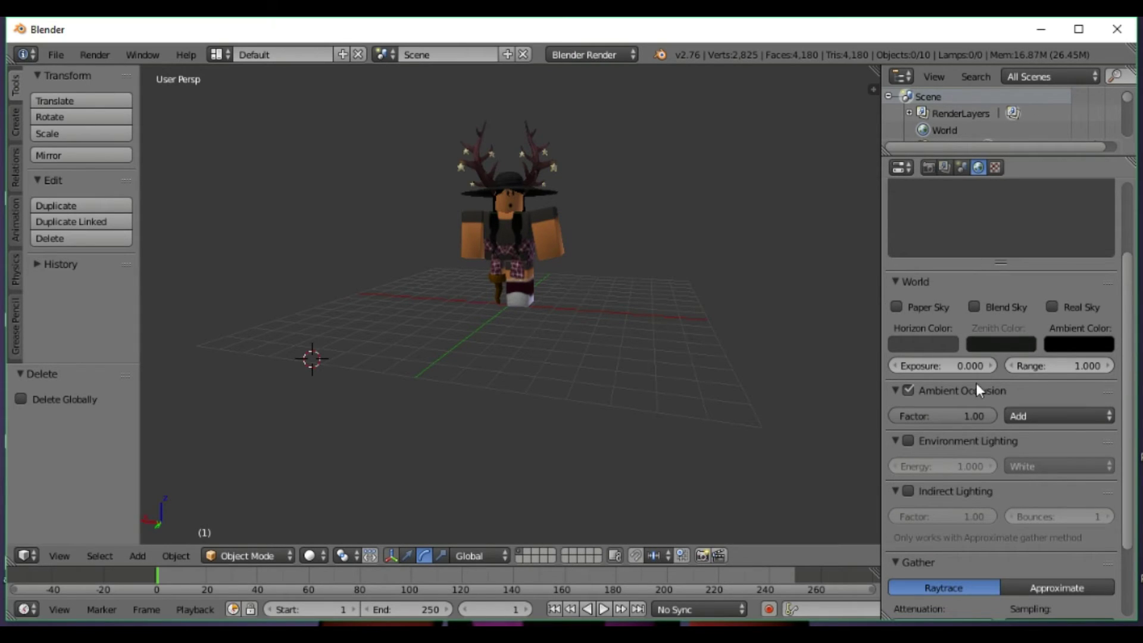
{"action": "left_click", "coordinate": [908, 441]}
{"action": "middle_click_drag", "start_coordinate": [696, 323], "coordinate": [646, 262]}
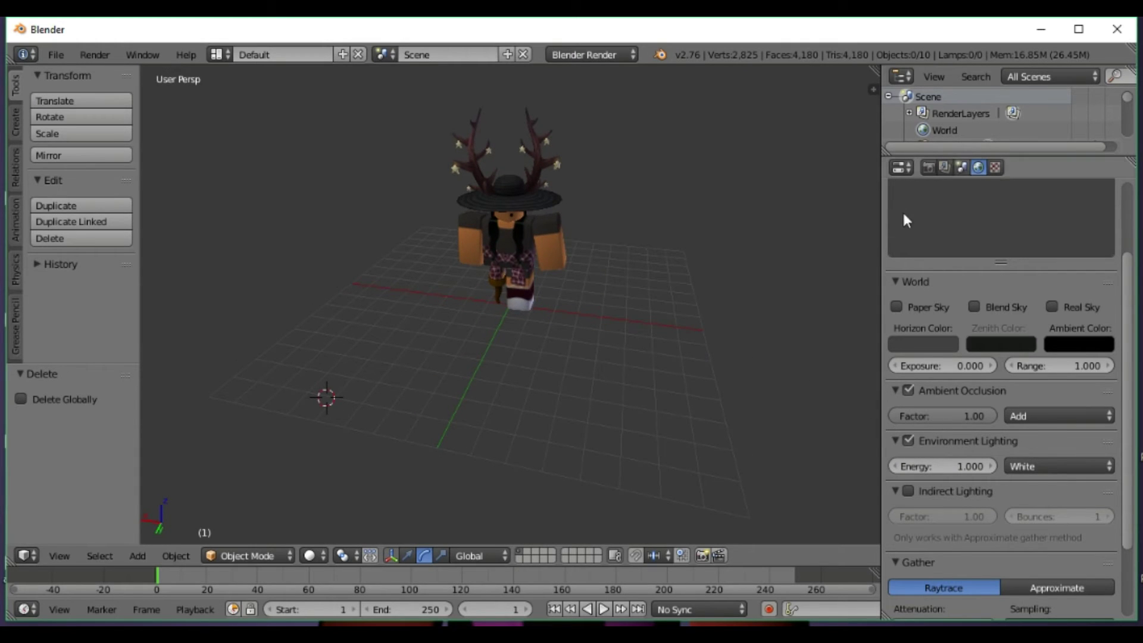
Render the avatar lit by the world lighting alone, and return to the 3D view
{"action": "left_click", "coordinate": [930, 170]}
{"action": "left_click", "coordinate": [932, 244]}
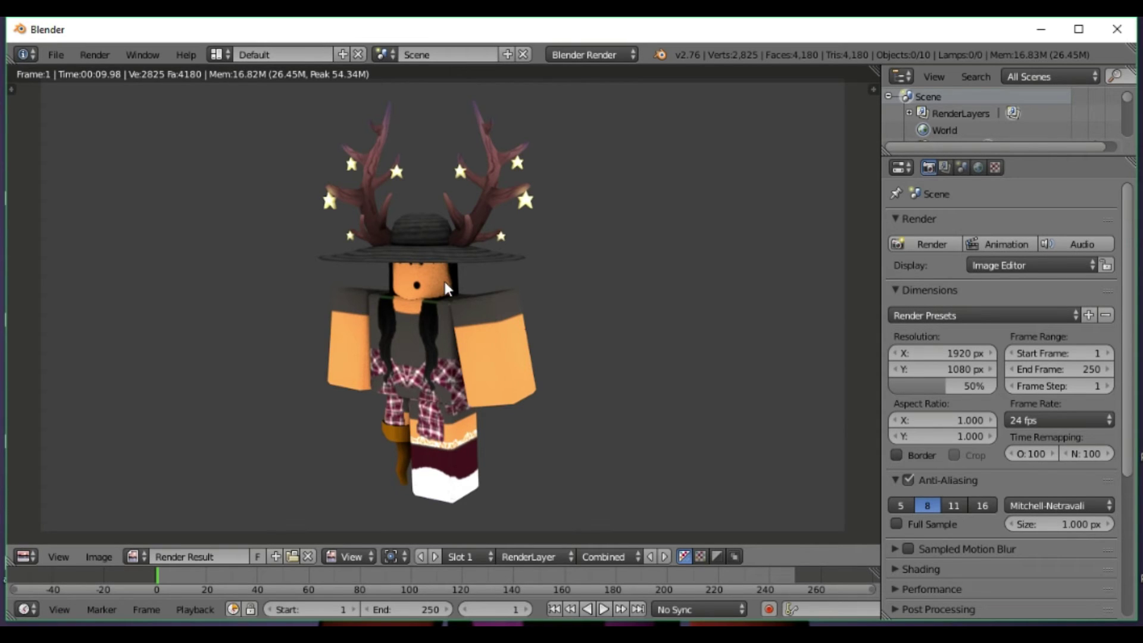
{"action": "key", "text": "Escape"}
{"action": "middle_click_drag", "start_coordinate": [530, 271], "coordinate": [548, 244]}
{"action": "scroll", "coordinate": [549, 244], "scroll_direction": "up", "scroll_amount": 4}
{"action": "scroll", "coordinate": [548, 244], "scroll_direction": "down", "scroll_amount": 5}
{"action": "left_click", "coordinate": [979, 168]}
{"action": "left_click", "coordinate": [927, 171]}
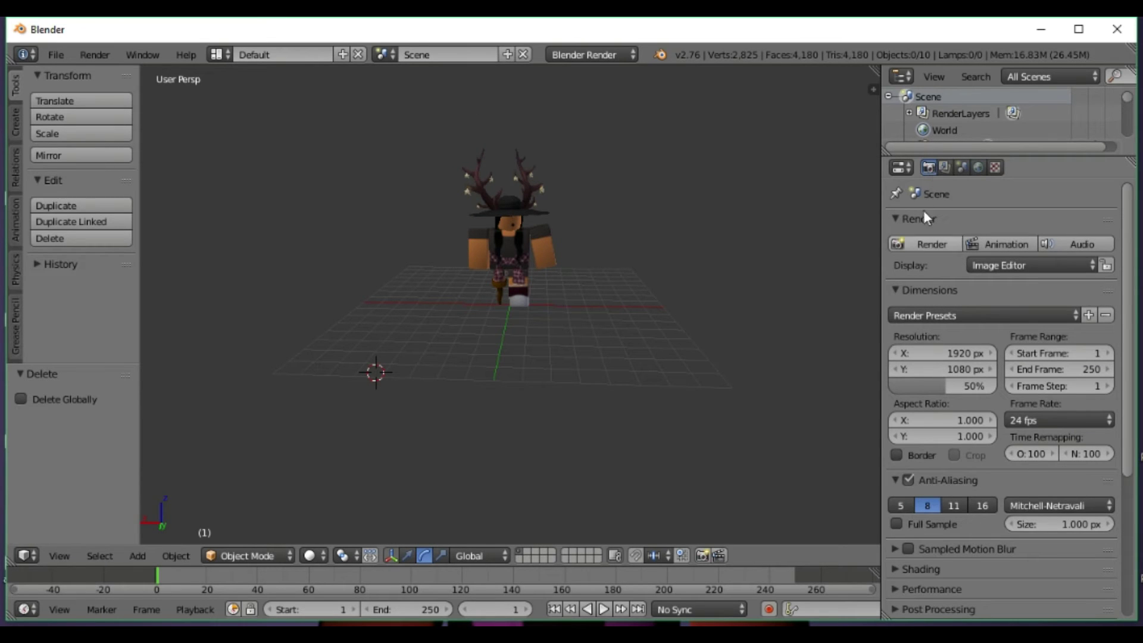
{"action": "scroll", "coordinate": [580, 232], "scroll_direction": "up", "scroll_amount": 4}
{"action": "middle_click_drag", "start_coordinate": [580, 232], "coordinate": [474, 219]}
{"action": "scroll", "coordinate": [642, 215], "scroll_direction": "down", "scroll_amount": 3}
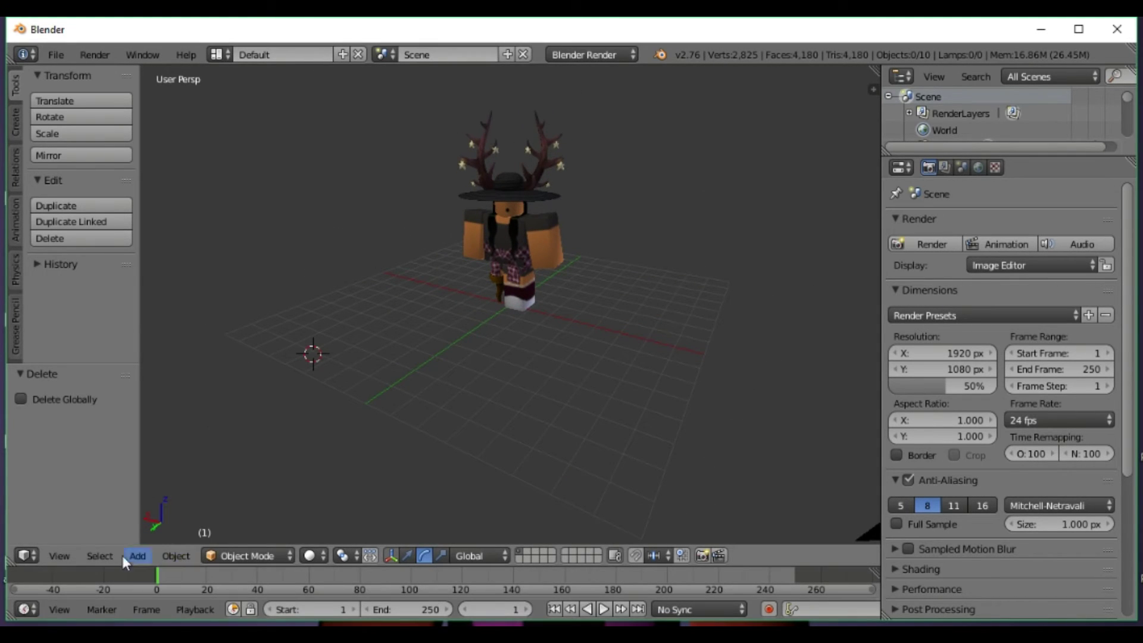
Set the Alpha Mode in the OpenGL render options to Transparent
{"action": "left_click", "coordinate": [143, 55]}
{"action": "left_click", "coordinate": [93, 54]}
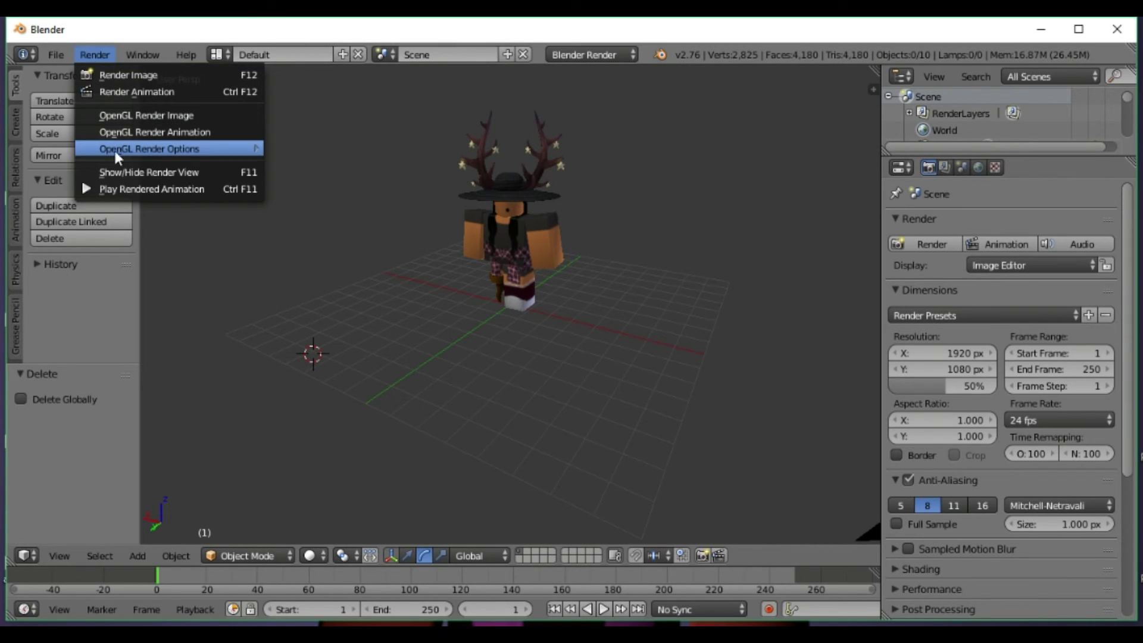
{"action": "mouse_move", "coordinate": [203, 149]}
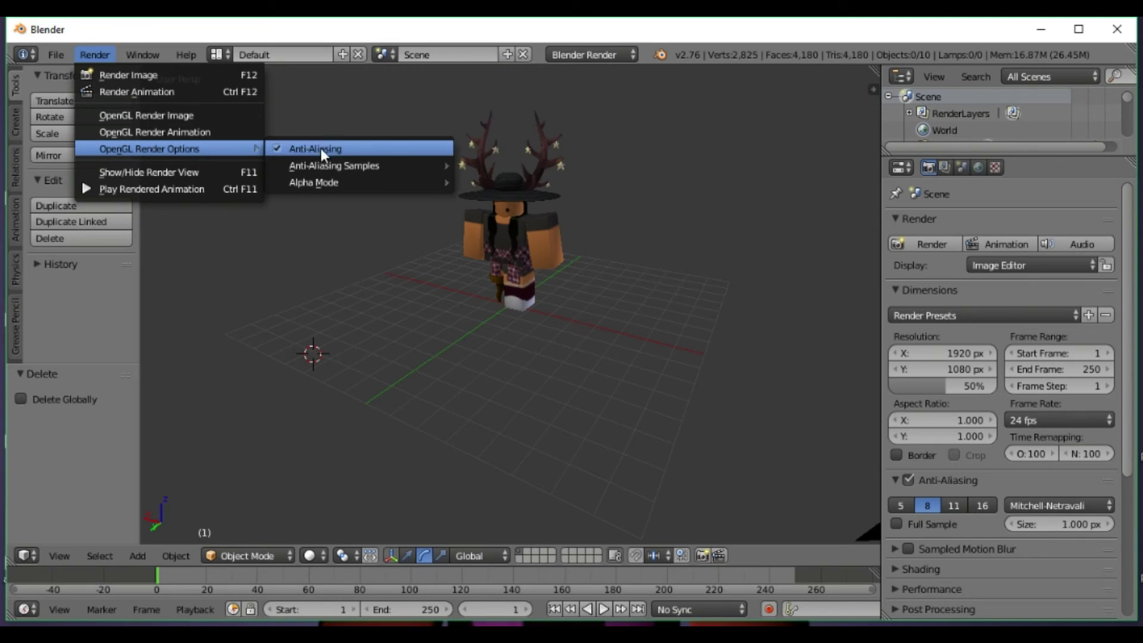
{"action": "mouse_move", "coordinate": [320, 183]}
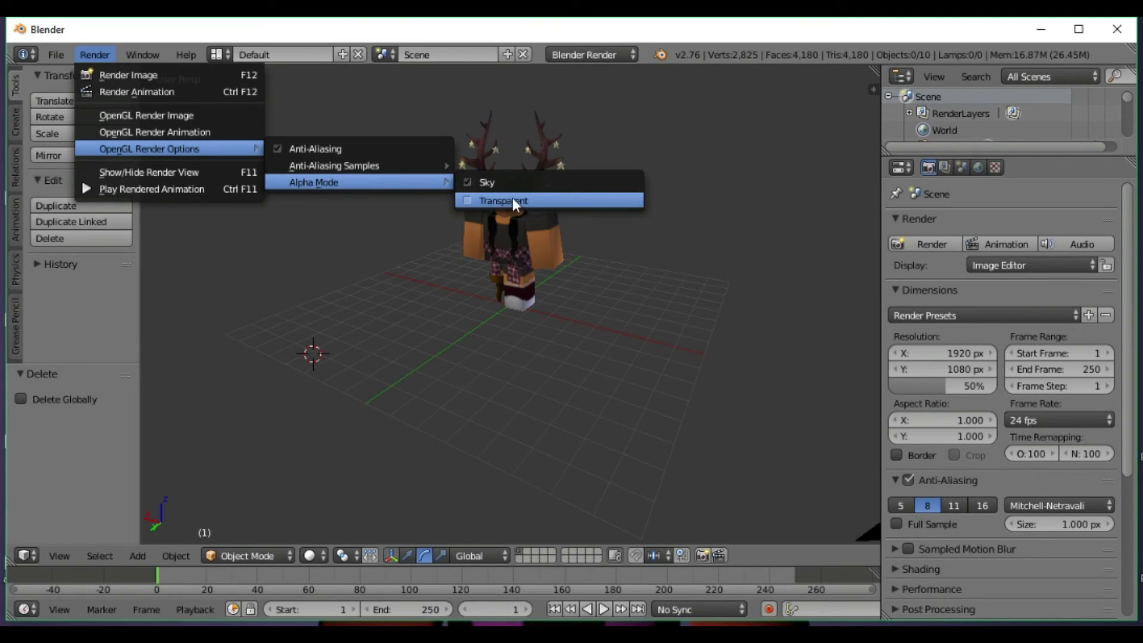
{"action": "left_click", "coordinate": [476, 203]}
Render the avatar on a transparent background to check the result, and return to the 3D view
{"action": "left_click", "coordinate": [907, 244]}
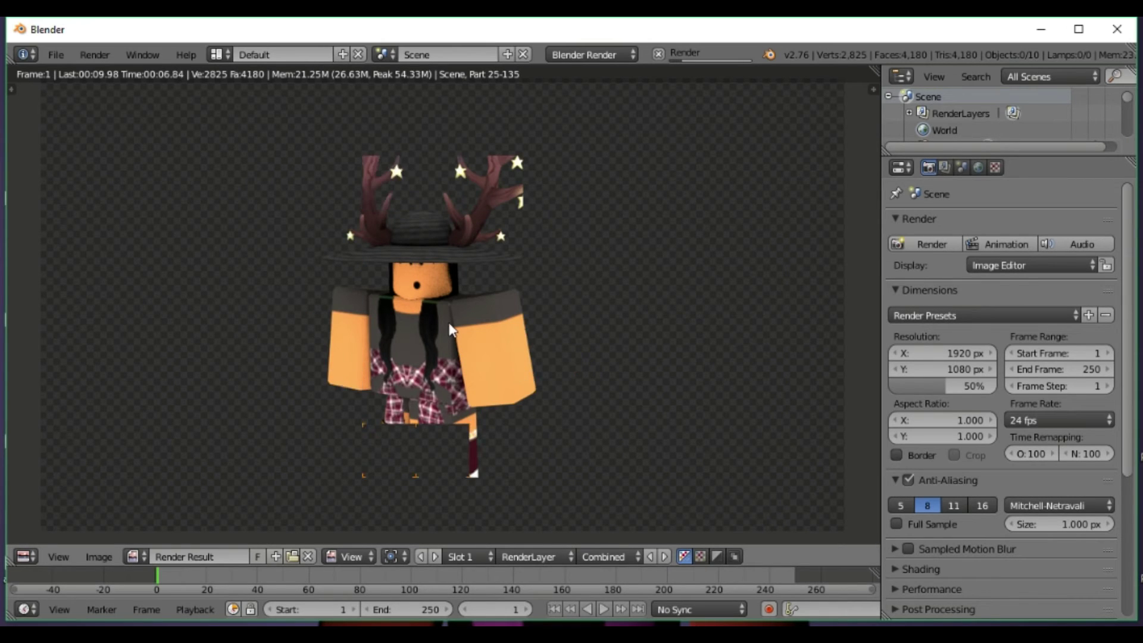
{"action": "key", "text": "Escape"}
{"action": "middle_click_drag", "start_coordinate": [626, 307], "coordinate": [625, 237]}
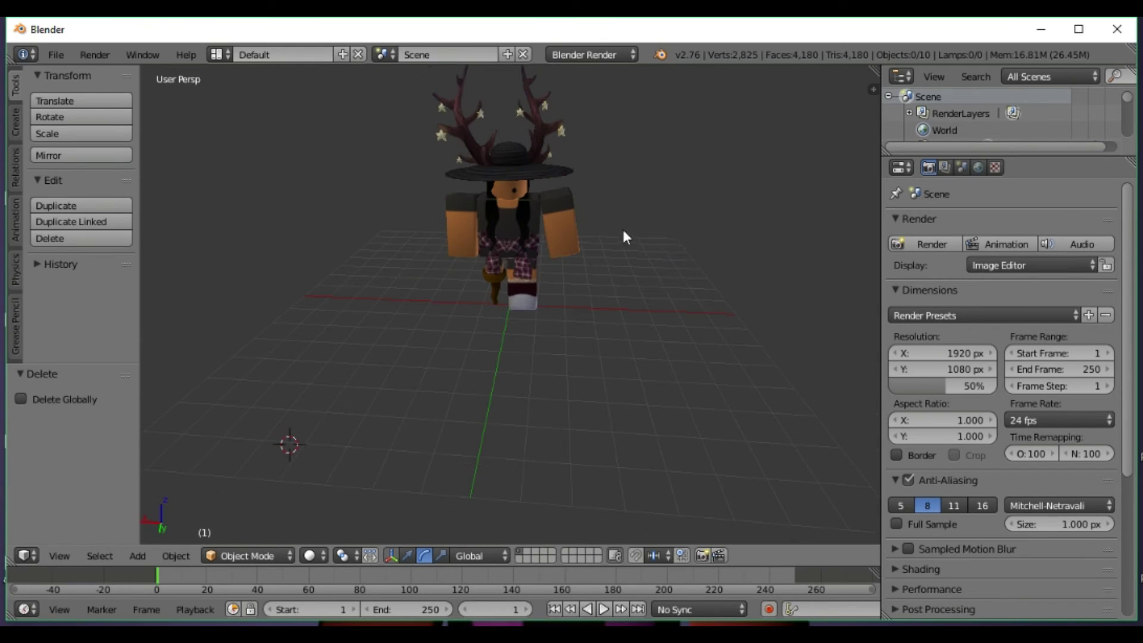
Add a plane mesh to the scene for the floor
{"action": "left_click", "coordinate": [145, 555]}
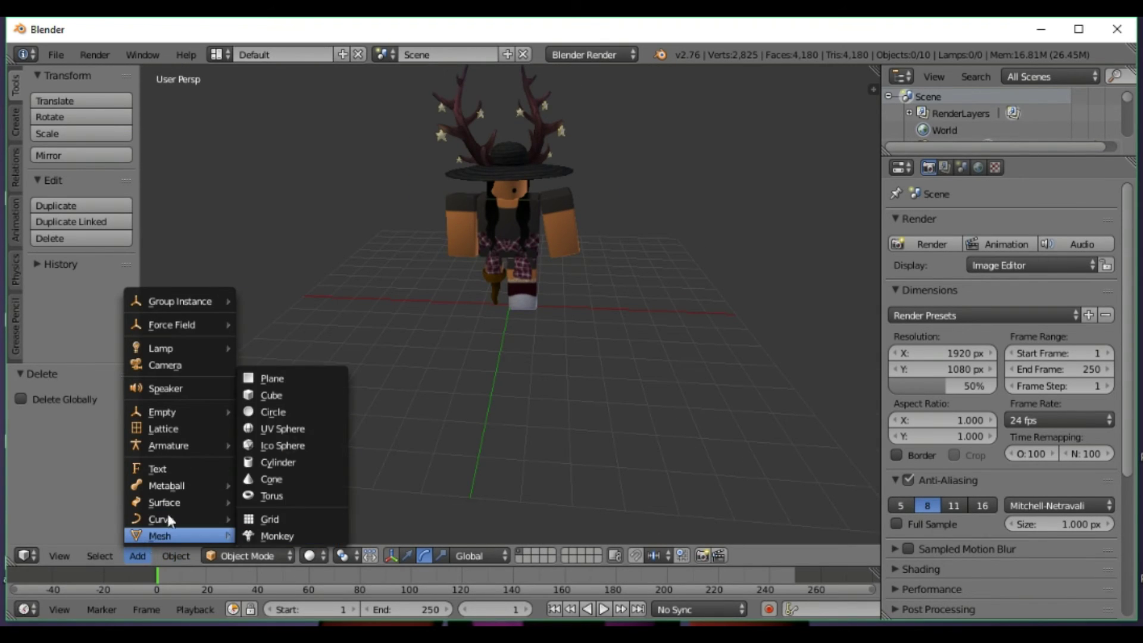
{"action": "left_click", "coordinate": [290, 379]}
{"action": "middle_click_drag", "start_coordinate": [540, 405], "coordinate": [411, 524]}
{"action": "left_click", "coordinate": [390, 556]}
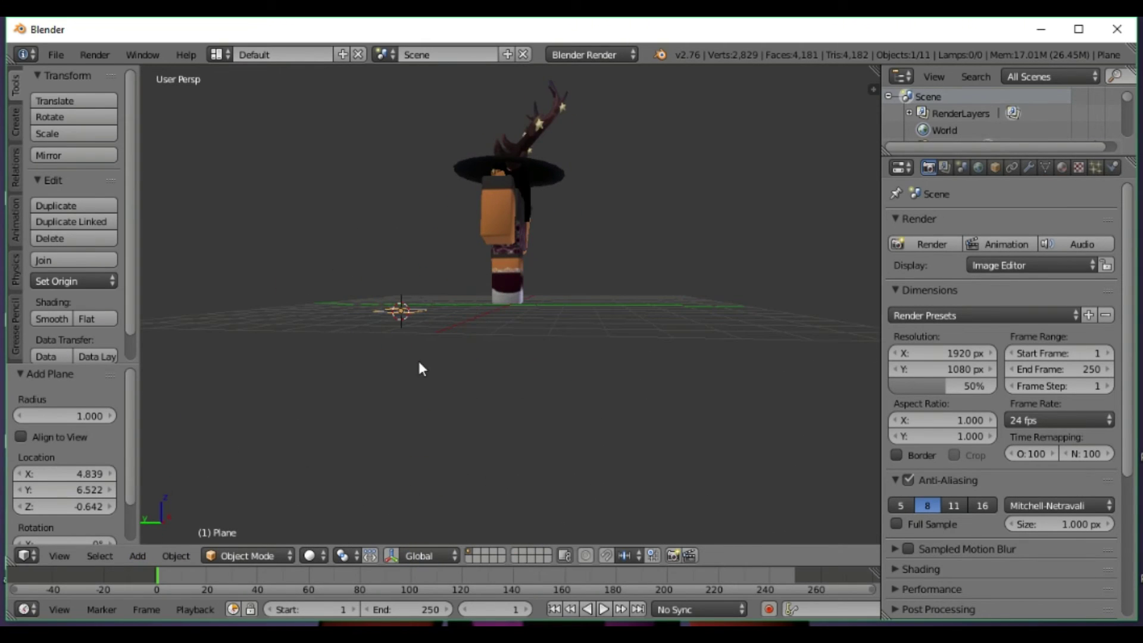
{"action": "middle_click_drag", "start_coordinate": [482, 338], "coordinate": [448, 513]}
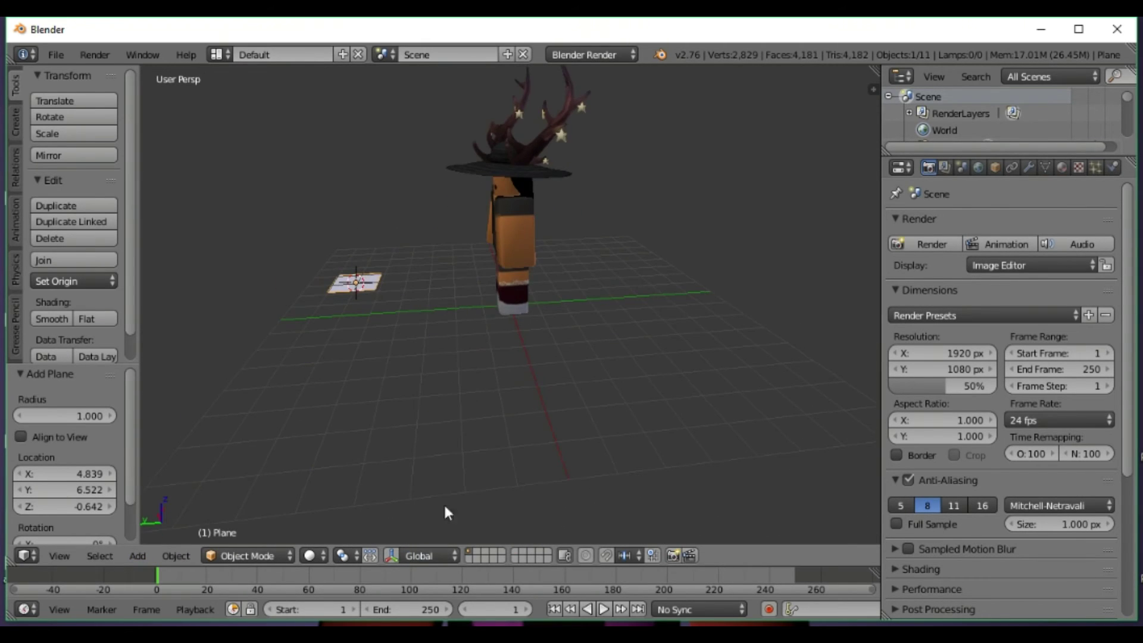
Move the plane along Y, Z and X until it lies directly beneath the avatar's feet, raising it by about 0.76
{"action": "left_click", "coordinate": [391, 556]}
{"action": "left_click", "coordinate": [407, 556]}
{"action": "left_click_drag", "start_coordinate": [298, 292], "coordinate": [476, 292]}
{"action": "middle_click_drag", "start_coordinate": [476, 292], "coordinate": [520, 272]}
{"action": "left_click_drag", "start_coordinate": [401, 275], "coordinate": [405, 245]}
{"action": "middle_click_drag", "start_coordinate": [405, 245], "coordinate": [430, 291]}
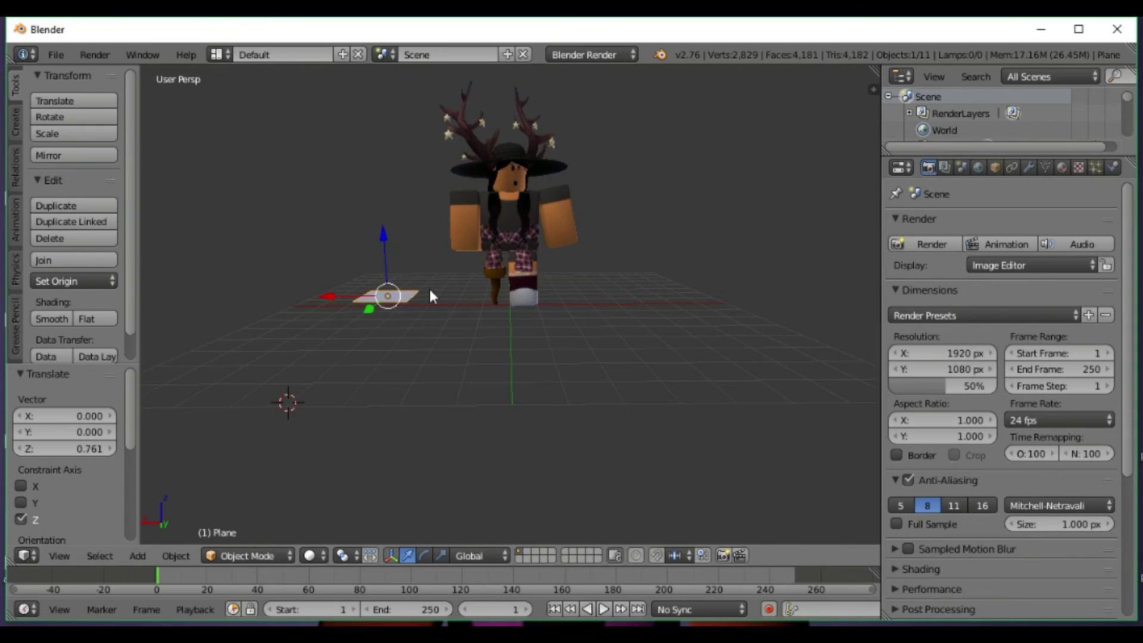
{"action": "left_click_drag", "start_coordinate": [340, 300], "coordinate": [501, 299]}
{"action": "middle_click_drag", "start_coordinate": [501, 298], "coordinate": [471, 297]}
{"action": "left_click_drag", "start_coordinate": [484, 305], "coordinate": [452, 293]}
Scale the plane along X and by about 5.56 along Y into a wide floor around the avatar
{"action": "middle_click_drag", "start_coordinate": [452, 293], "coordinate": [679, 334]}
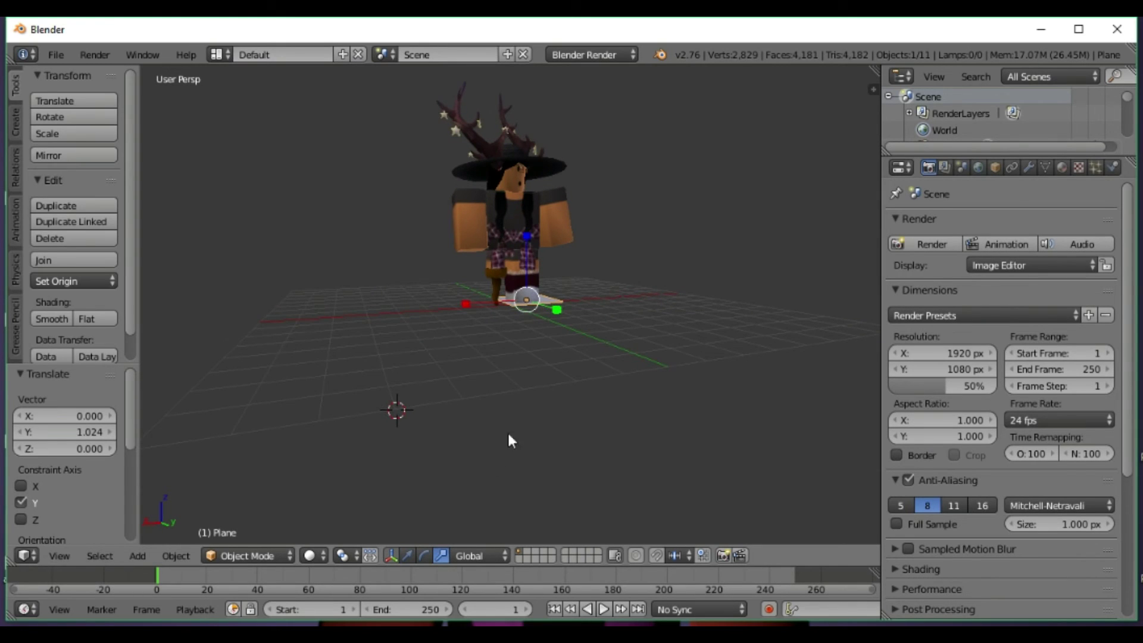
{"action": "middle_click_drag", "start_coordinate": [508, 435], "coordinate": [500, 267]}
{"action": "left_click_drag", "start_coordinate": [471, 307], "coordinate": [406, 363]}
{"action": "middle_click_drag", "start_coordinate": [405, 363], "coordinate": [404, 344]}
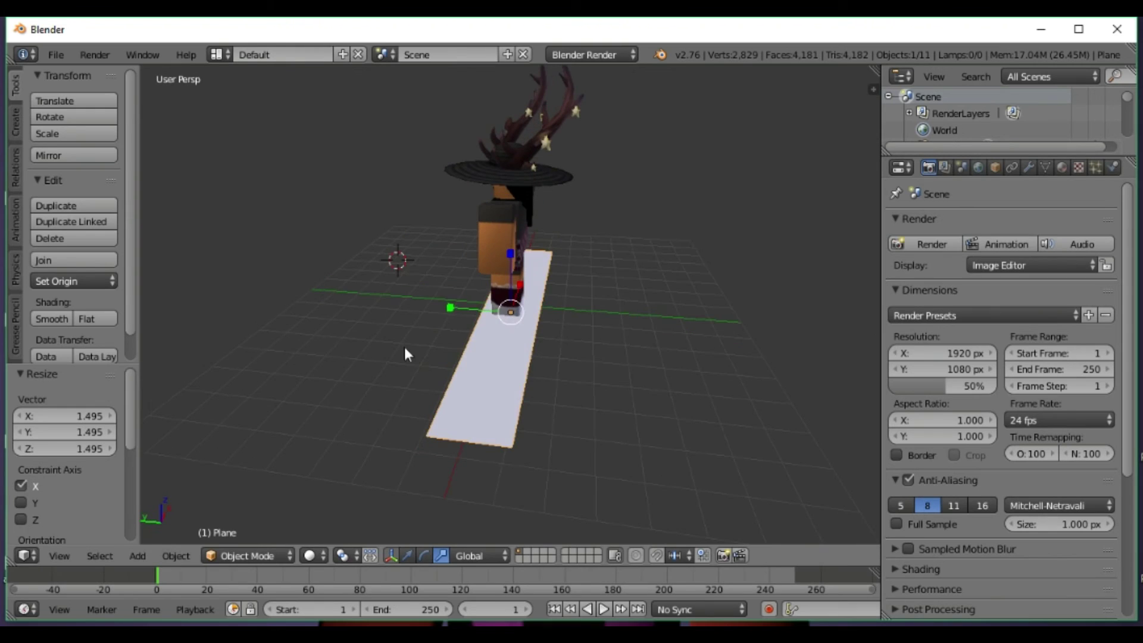
{"action": "left_click_drag", "start_coordinate": [459, 308], "coordinate": [233, 272]}
{"action": "middle_click_drag", "start_coordinate": [233, 272], "coordinate": [581, 458]}
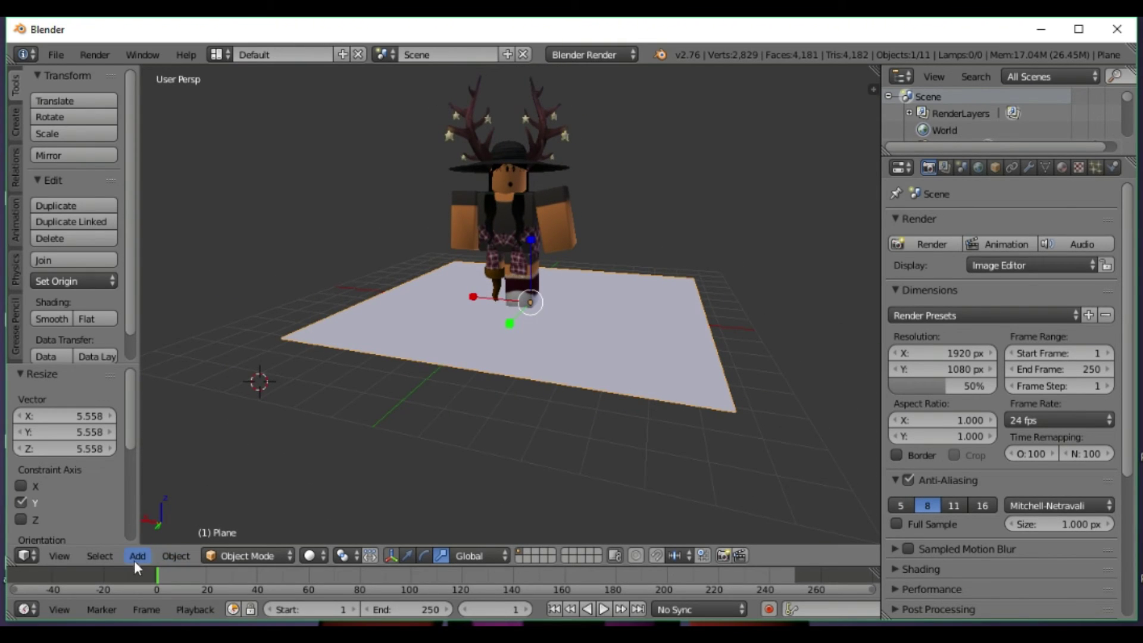
Add a second plane mesh for the backdrop
{"action": "left_click", "coordinate": [177, 553]}
{"action": "left_click", "coordinate": [135, 557]}
{"action": "mouse_move", "coordinate": [160, 538]}
{"action": "left_click", "coordinate": [144, 556]}
{"action": "left_click", "coordinate": [145, 556]}
{"action": "left_click", "coordinate": [141, 552]}
{"action": "mouse_move", "coordinate": [156, 534]}
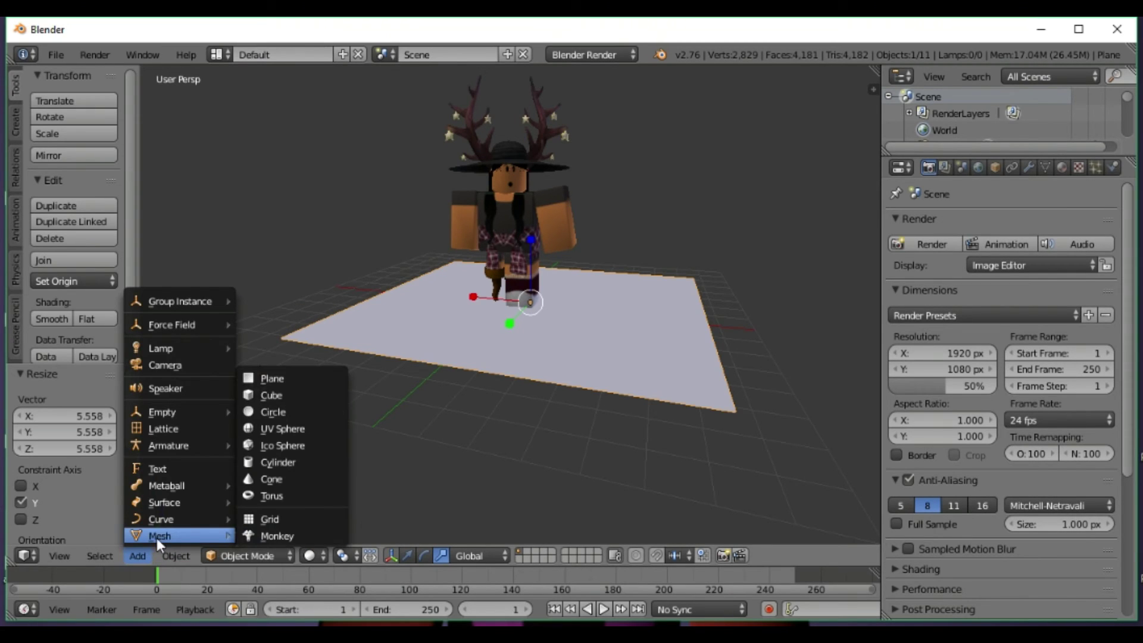
{"action": "left_click", "coordinate": [301, 379]}
{"action": "middle_click_drag", "start_coordinate": [372, 327], "coordinate": [332, 557]}
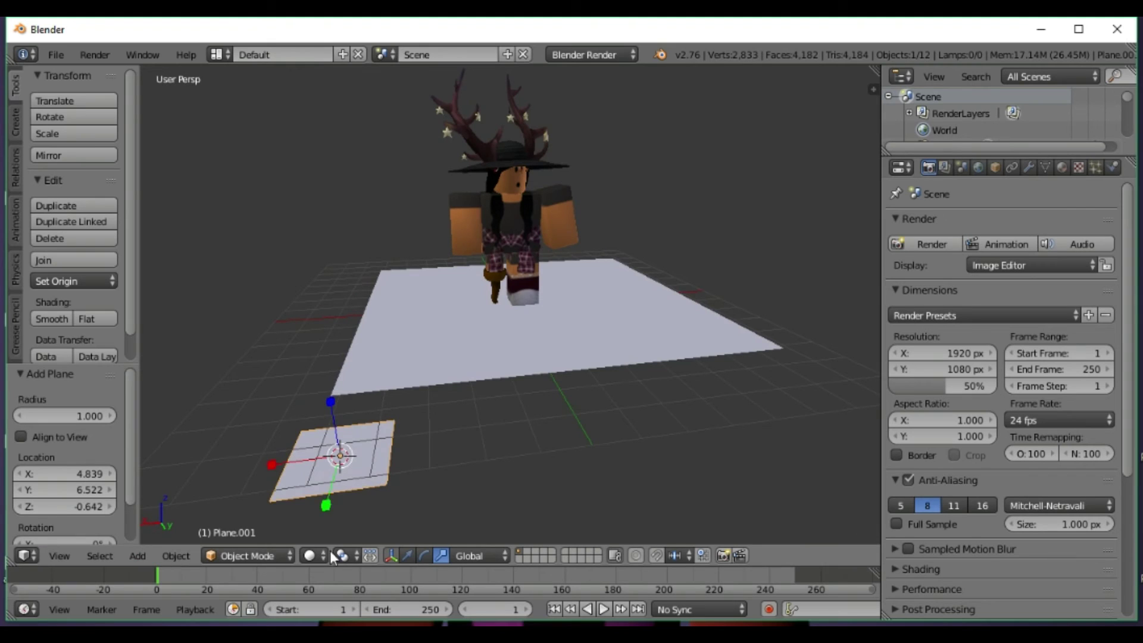
Move the second plane along Y, Z and X to sit just above the floor behind the avatar
{"action": "left_click", "coordinate": [410, 556]}
{"action": "middle_click_drag", "start_coordinate": [449, 425], "coordinate": [225, 387]}
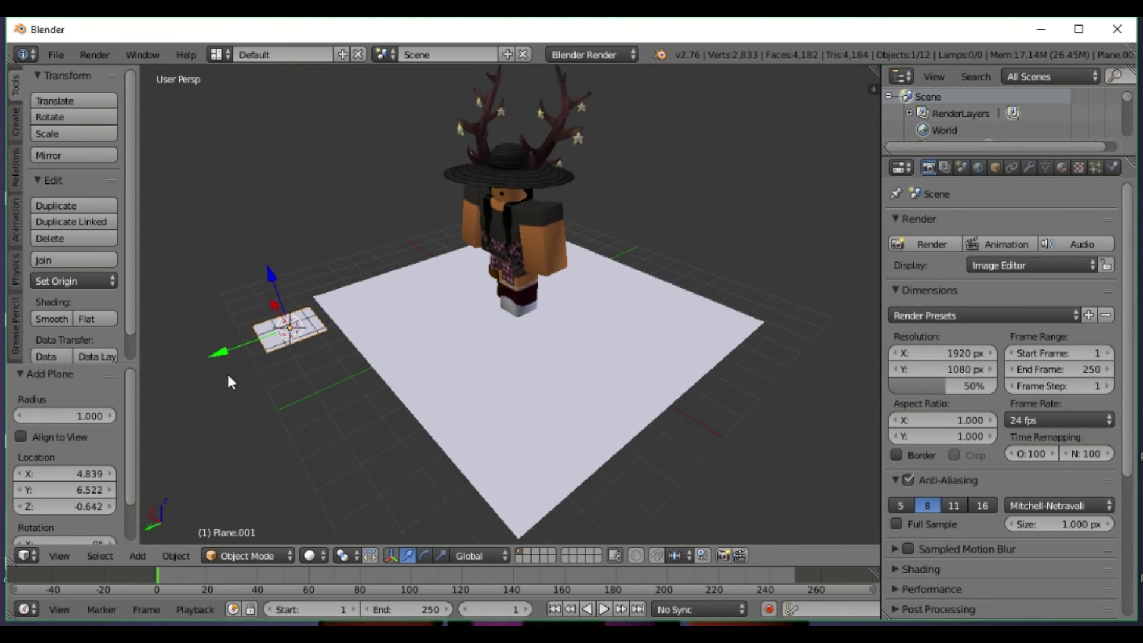
{"action": "left_click_drag", "start_coordinate": [223, 357], "coordinate": [500, 265]}
{"action": "middle_click_drag", "start_coordinate": [500, 265], "coordinate": [736, 314]}
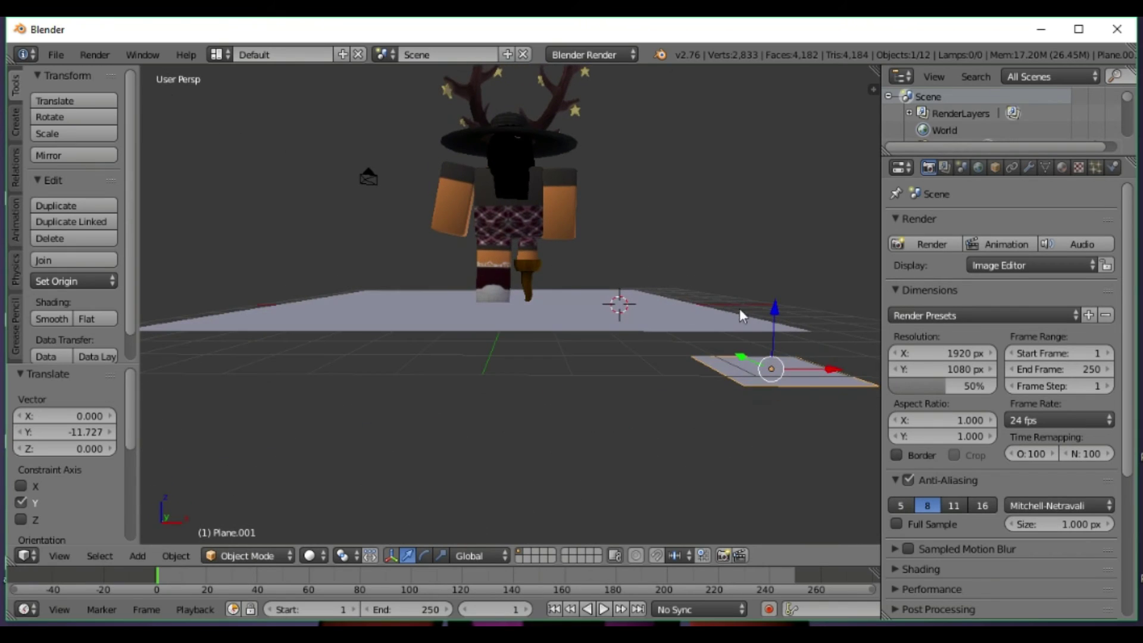
{"action": "left_click_drag", "start_coordinate": [769, 309], "coordinate": [767, 262]}
{"action": "left_click_drag", "start_coordinate": [749, 315], "coordinate": [576, 303]}
{"action": "middle_click_drag", "start_coordinate": [576, 302], "coordinate": [462, 330]}
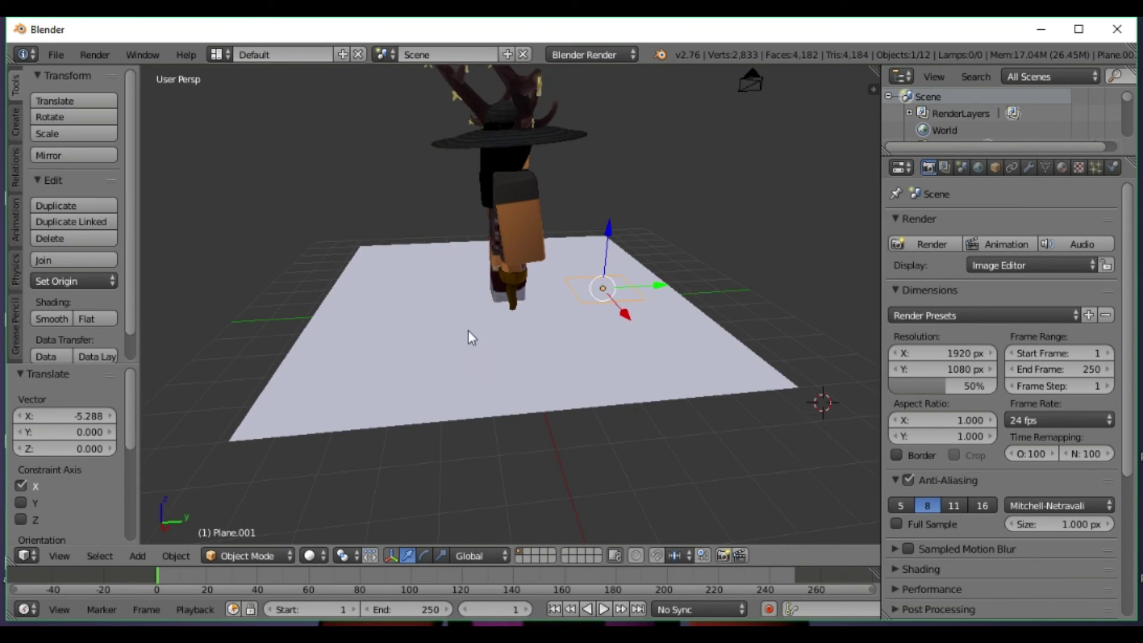
{"action": "left_click_drag", "start_coordinate": [656, 287], "coordinate": [469, 320]}
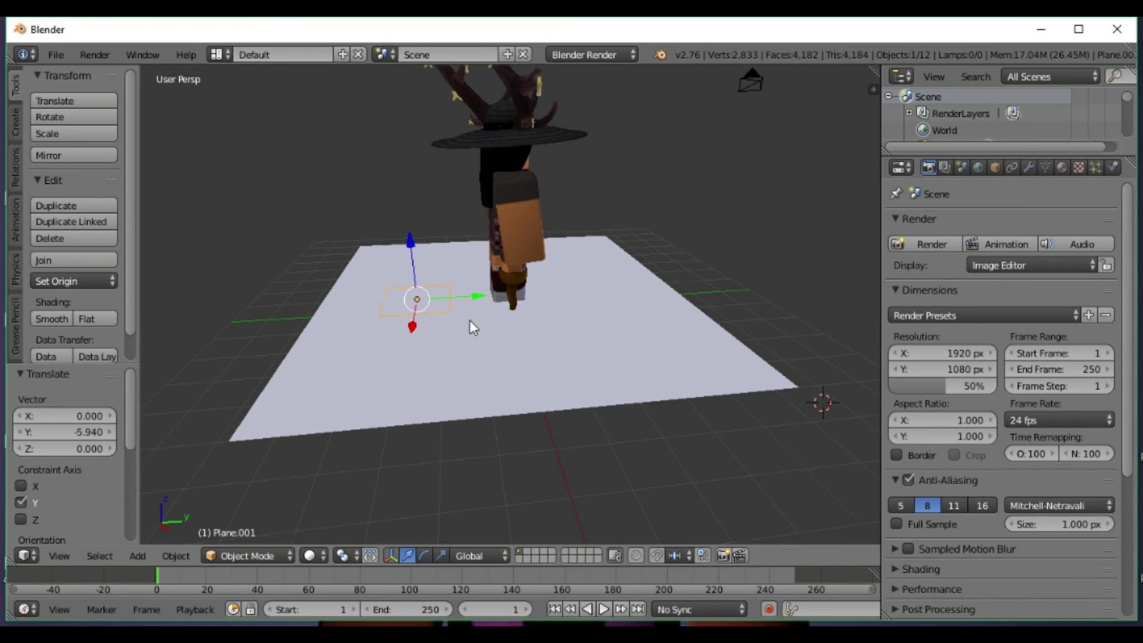
Rotate the second plane about -95° around the X axis so it stands upright behind the avatar
{"action": "left_click", "coordinate": [426, 555]}
{"action": "left_click_drag", "start_coordinate": [443, 258], "coordinate": [580, 465]}
{"action": "middle_click_drag", "start_coordinate": [580, 465], "coordinate": [319, 337]}
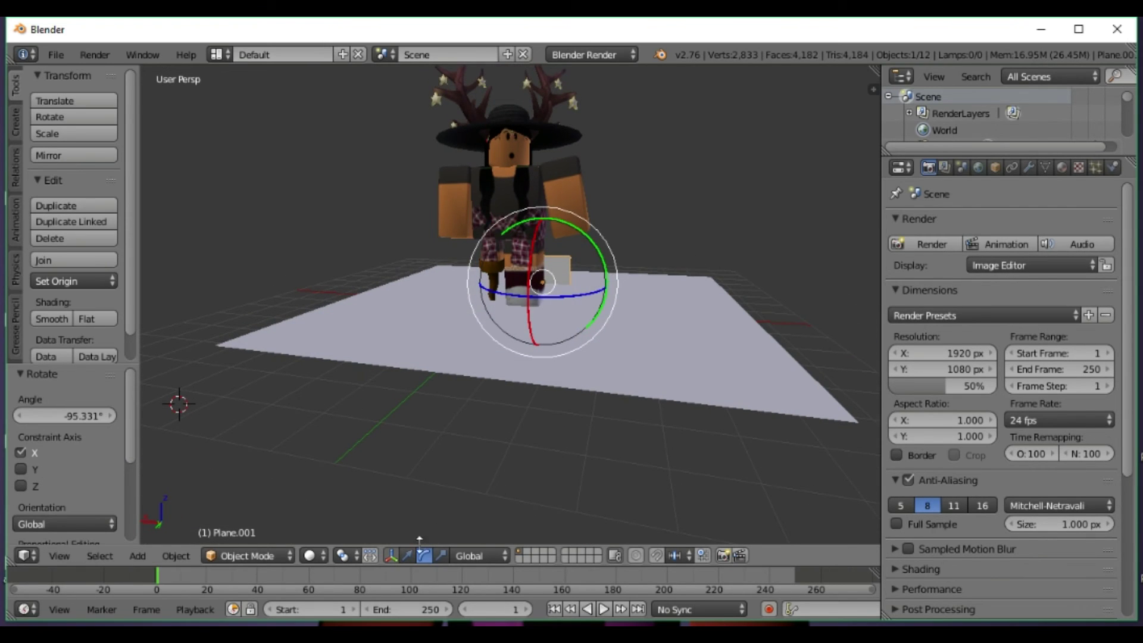
Widen the upright plane along X by factors of about 4.05 and 2.11
{"action": "left_click", "coordinate": [408, 555]}
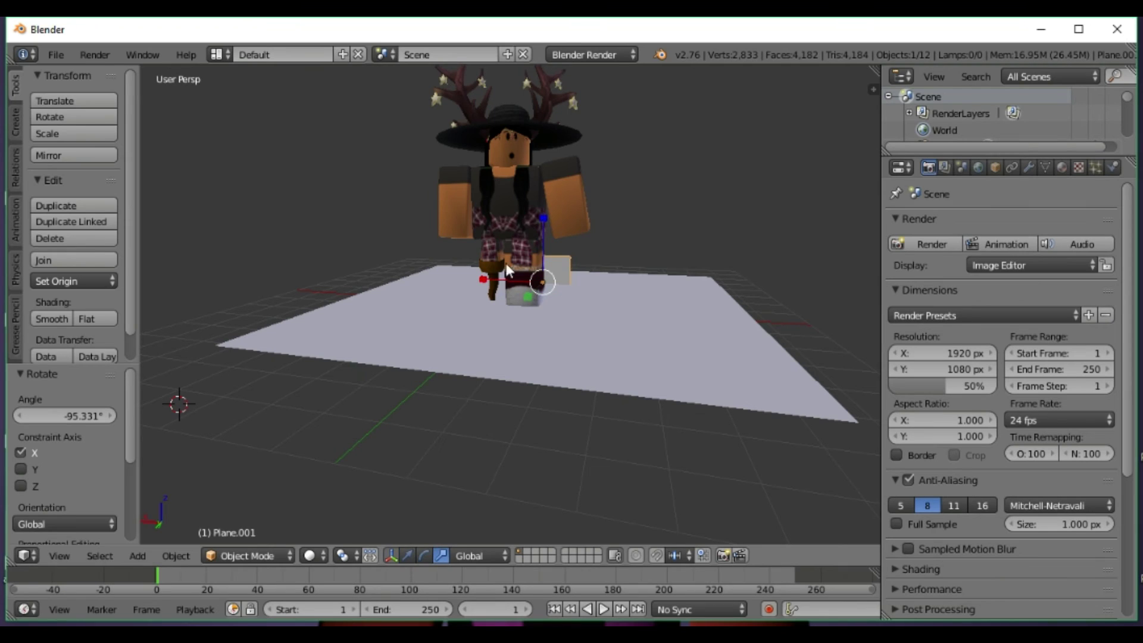
{"action": "key", "text": "s"}
{"action": "left_click", "coordinate": [441, 279]}
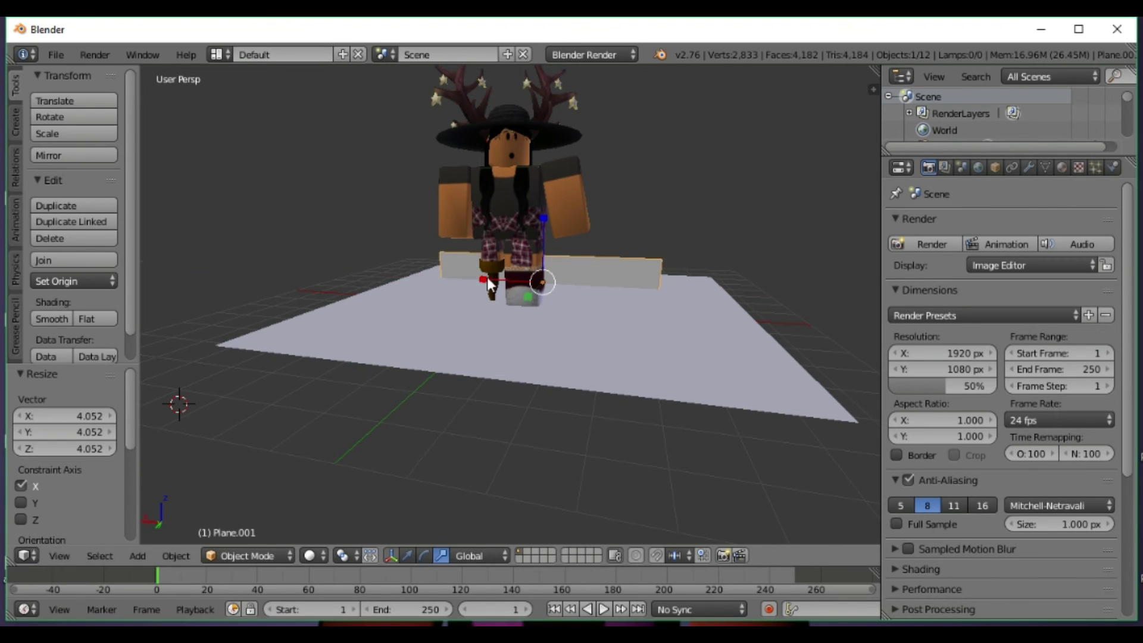
{"action": "key", "text": "s"}
{"action": "left_click", "coordinate": [520, 260]}
Stretch the backdrop along Z by about 6.59 and further, and widen it along X by about 1.35
{"action": "key", "text": "s"}
{"action": "key", "text": "z"}
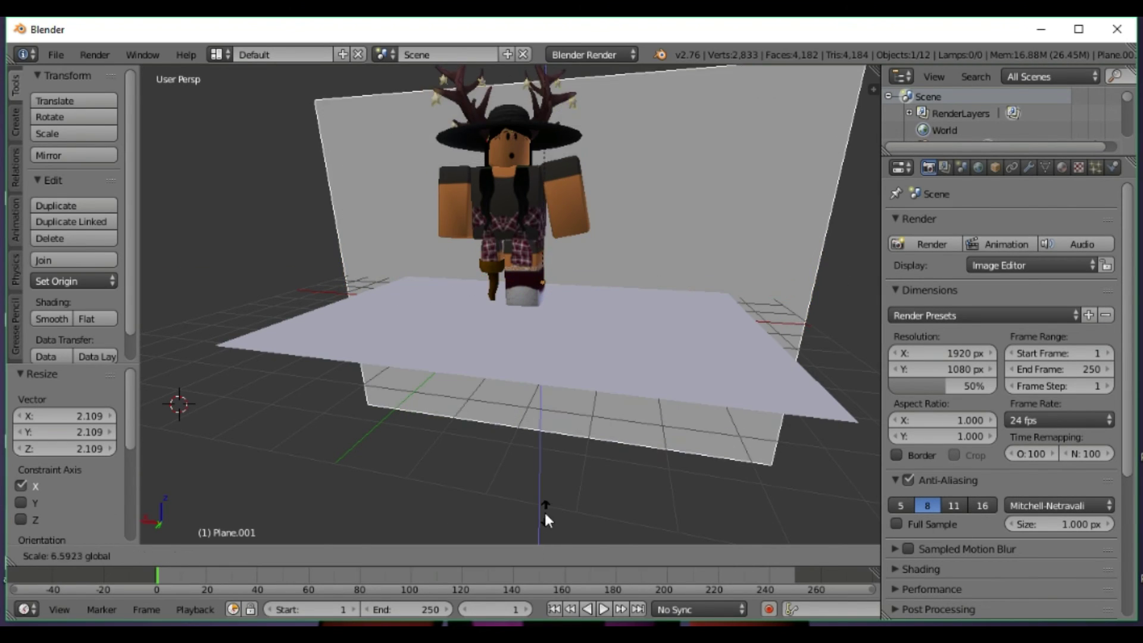
{"action": "left_click", "coordinate": [544, 512]}
{"action": "key", "text": "s"}
{"action": "key", "text": "z"}
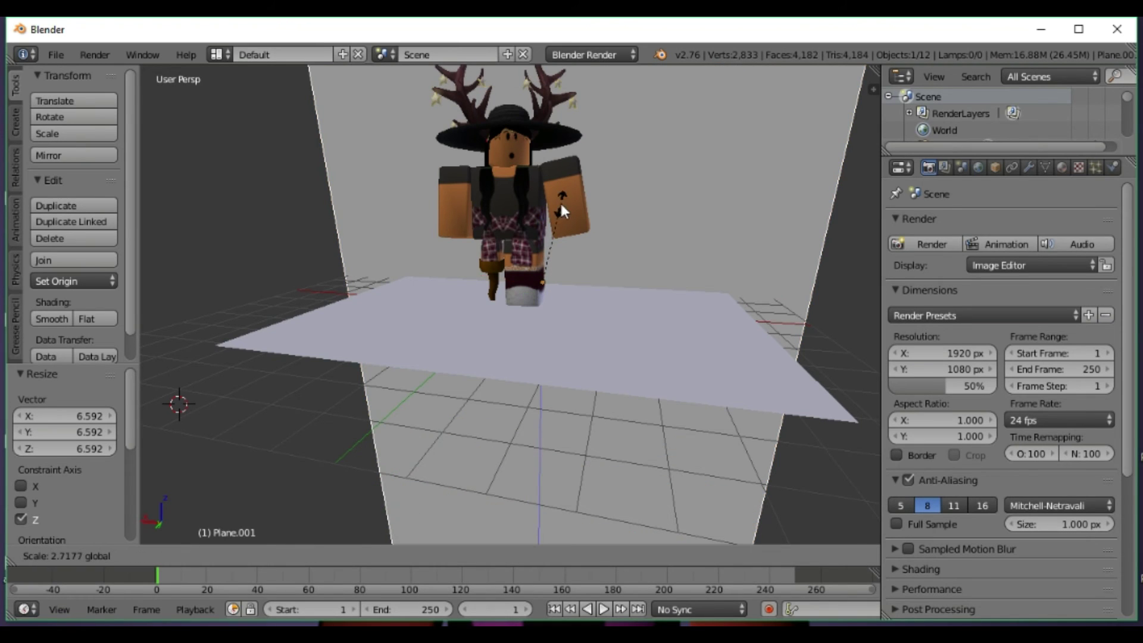
{"action": "left_click", "coordinate": [518, 260]}
{"action": "key", "text": "s"}
{"action": "key", "text": "x"}
{"action": "left_click", "coordinate": [621, 332]}
Switch to the camera view and fly the camera to frame the avatar head-on against the backdrop
{"action": "key", "text": "KP_0"}
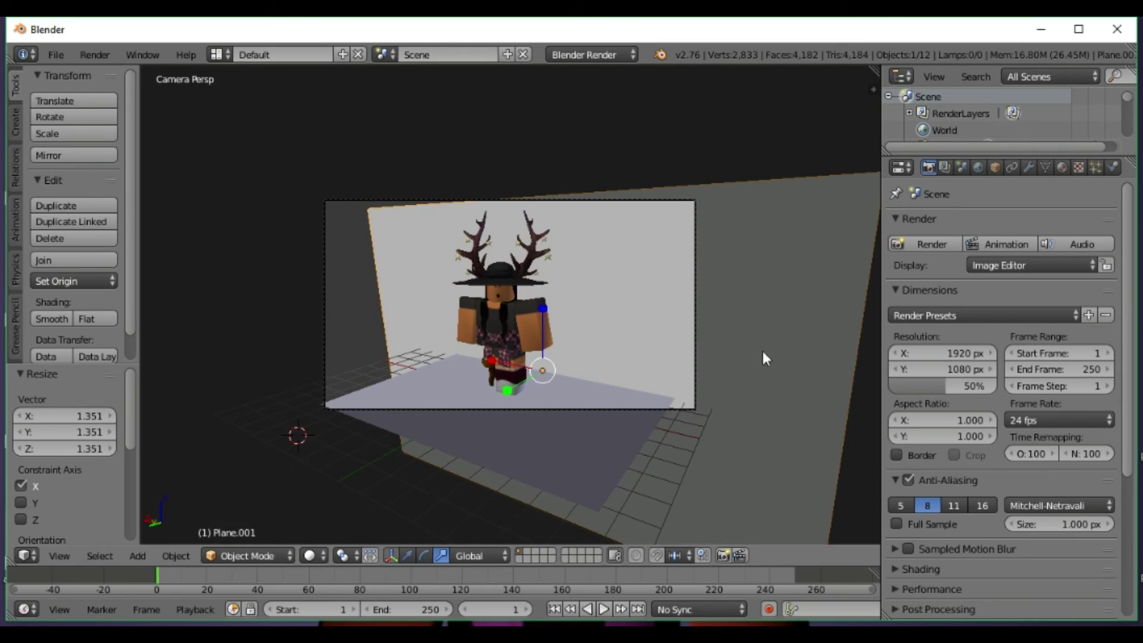
{"action": "key", "text": "shift+f"}
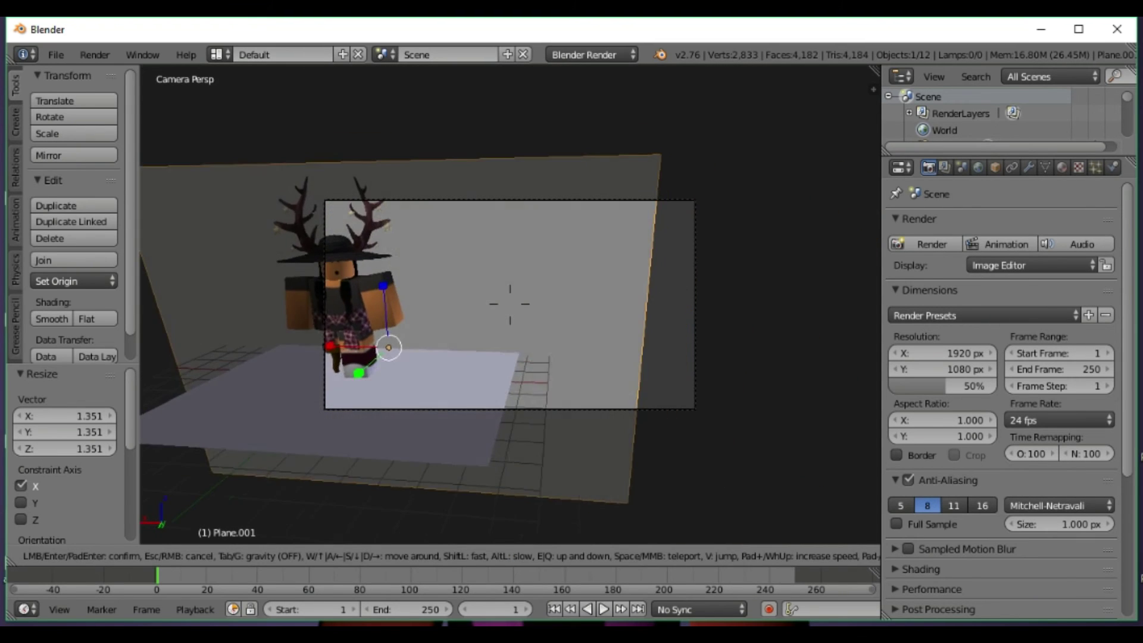
{"action": "key", "text": "d"}
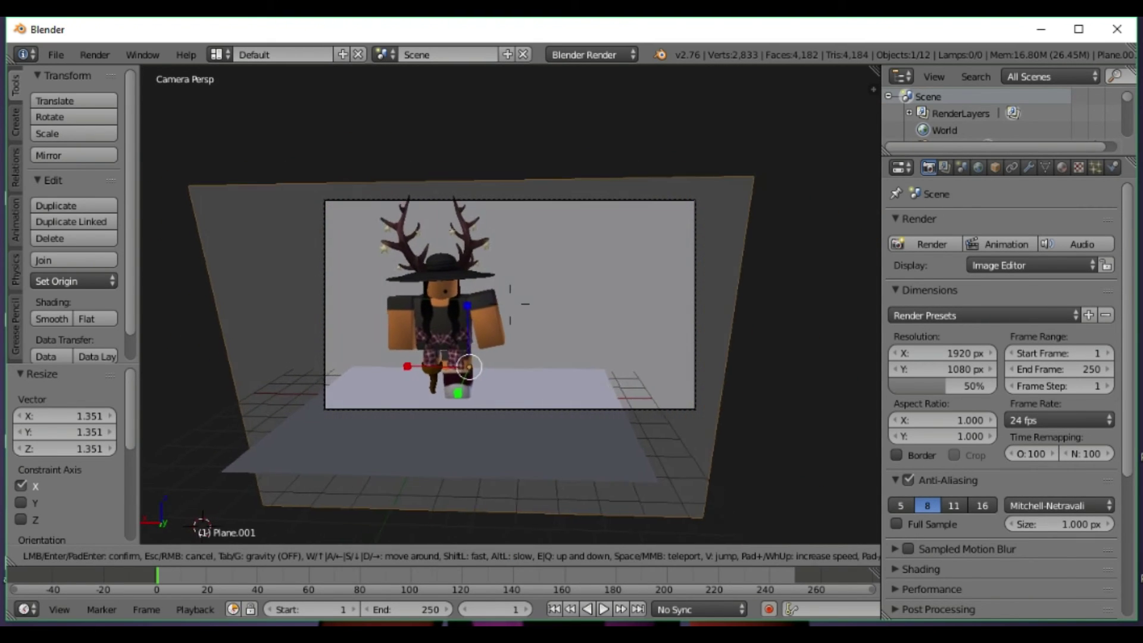
{"action": "left_click", "coordinate": [515, 308]}
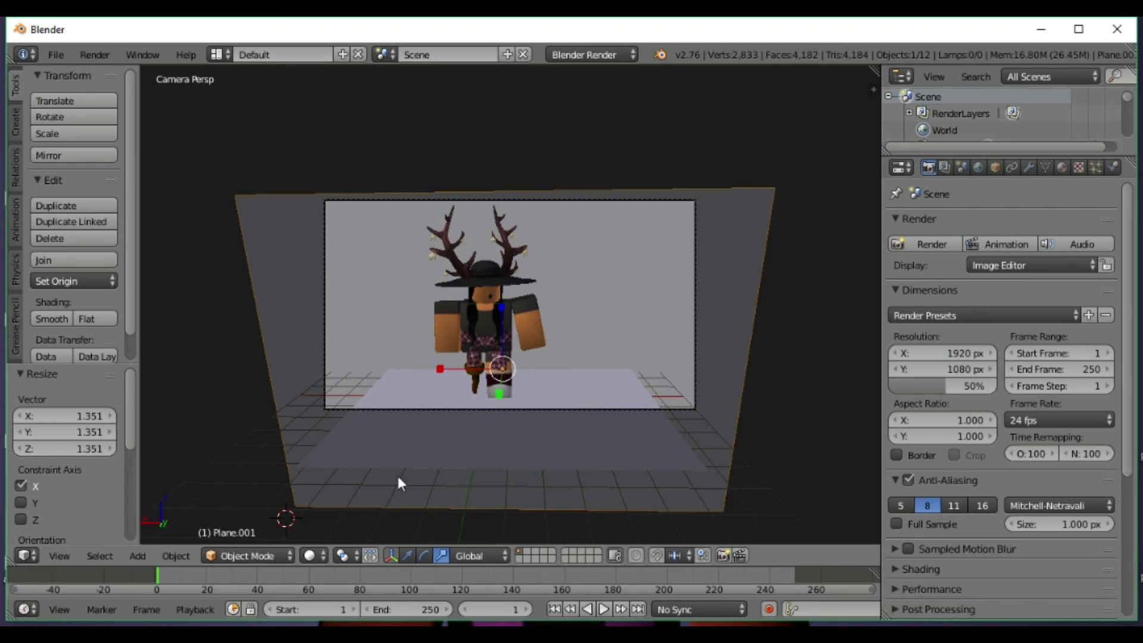
Select the floor plane and scale it along X by about 1.68 to span the camera frame
{"action": "right_click", "coordinate": [455, 437]}
{"action": "right_click", "coordinate": [416, 391]}
{"action": "right_click", "coordinate": [431, 388]}
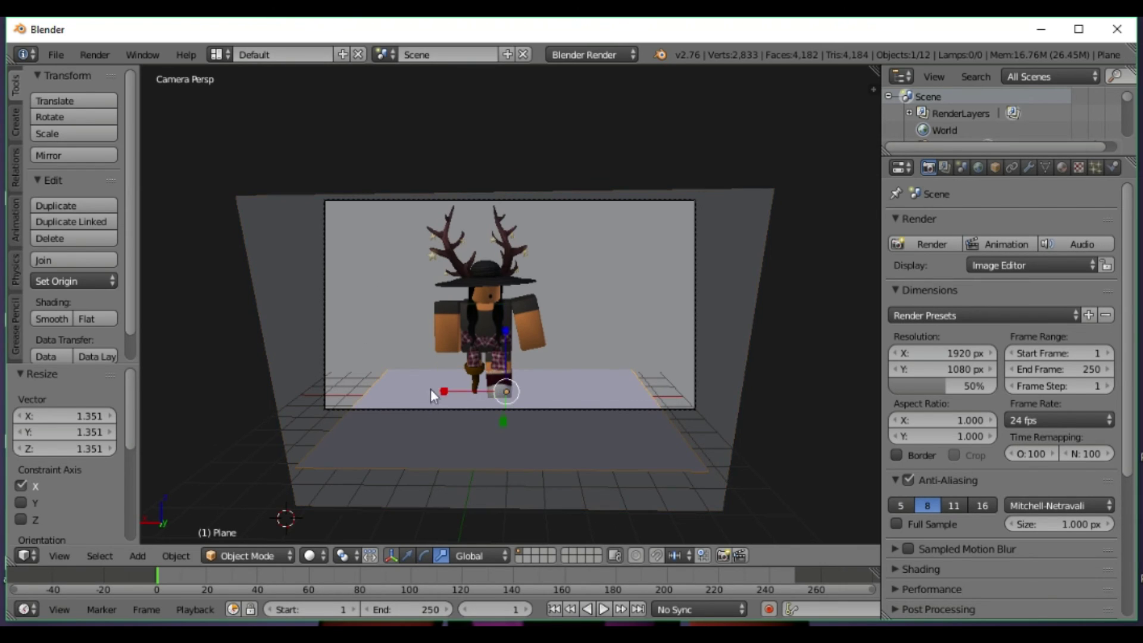
{"action": "key", "text": "s"}
{"action": "key", "text": "x"}
{"action": "left_click", "coordinate": [416, 387]}
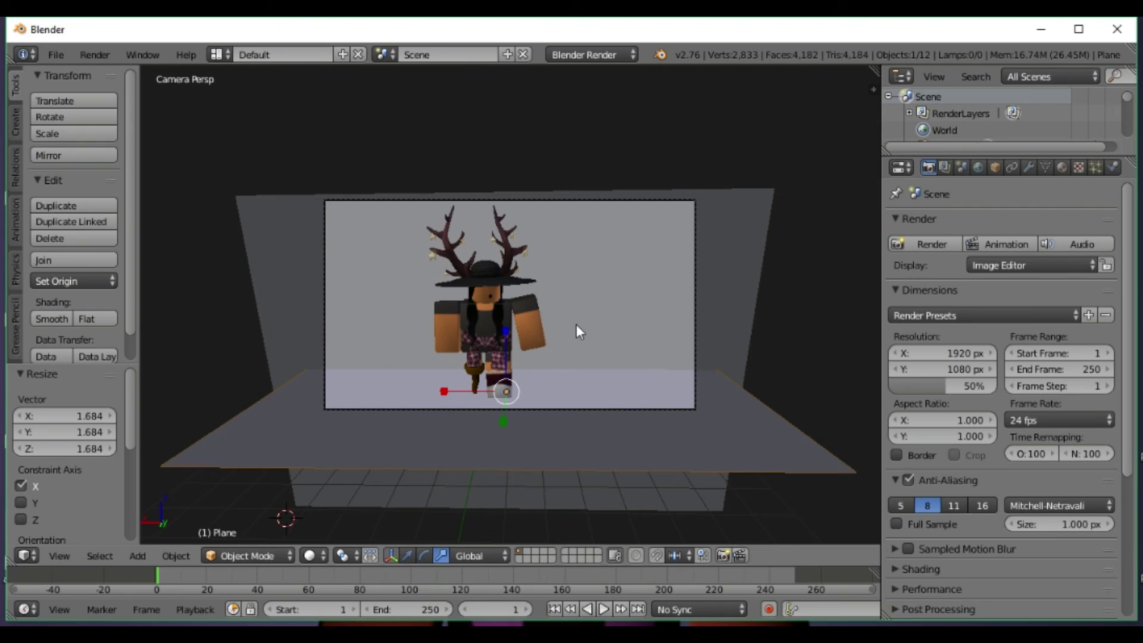
Select the camera and fly it sideways to centre the avatar in the frame
{"action": "right_click", "coordinate": [444, 401]}
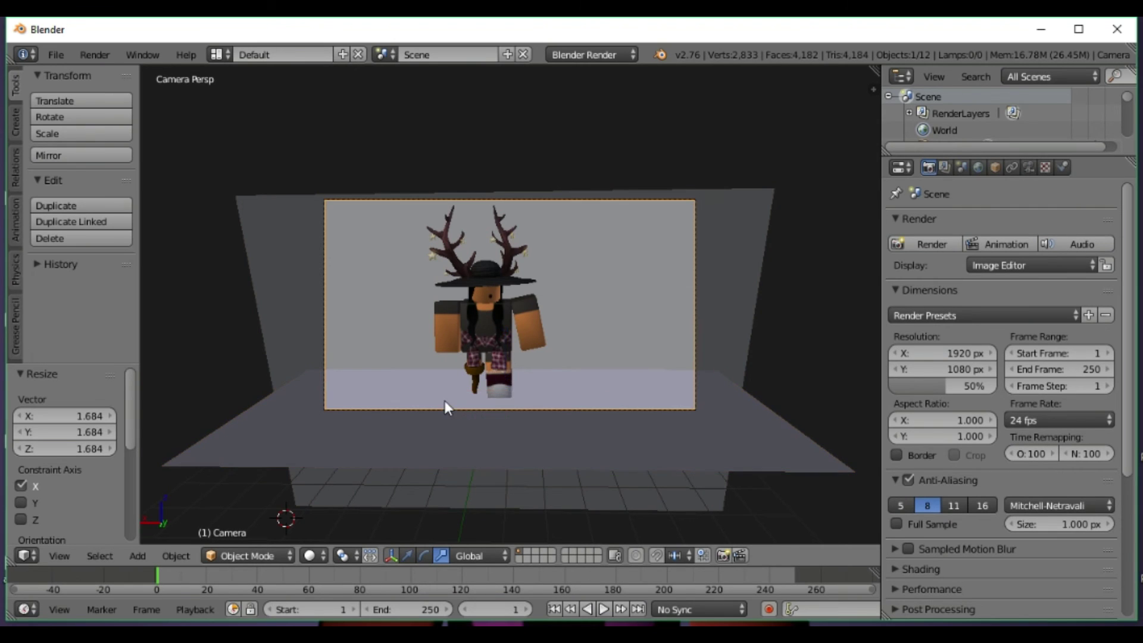
{"action": "key", "text": "shift+f"}
{"action": "key", "text": "a"}
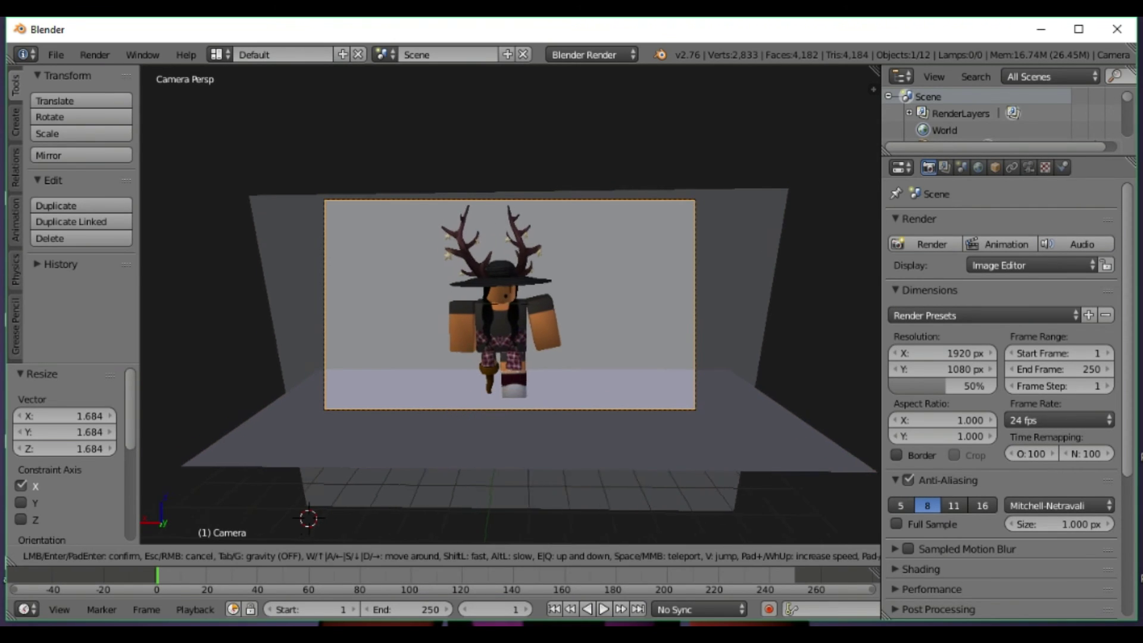
{"action": "left_click", "coordinate": [533, 319]}
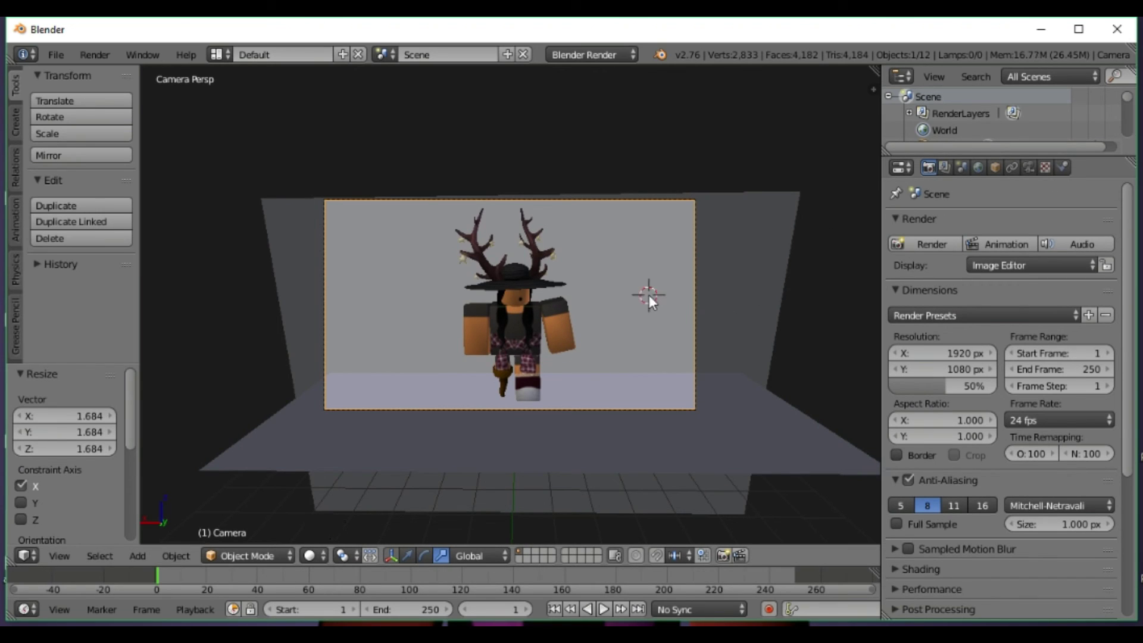
Leave the camera view, select the backdrop plane and assign it a new material
{"action": "key", "text": "KP_0"}
{"action": "scroll", "coordinate": [631, 222], "scroll_direction": "up", "scroll_amount": 5}
{"action": "scroll", "coordinate": [631, 222], "scroll_direction": "down", "scroll_amount": 5}
{"action": "right_click", "coordinate": [620, 235]}
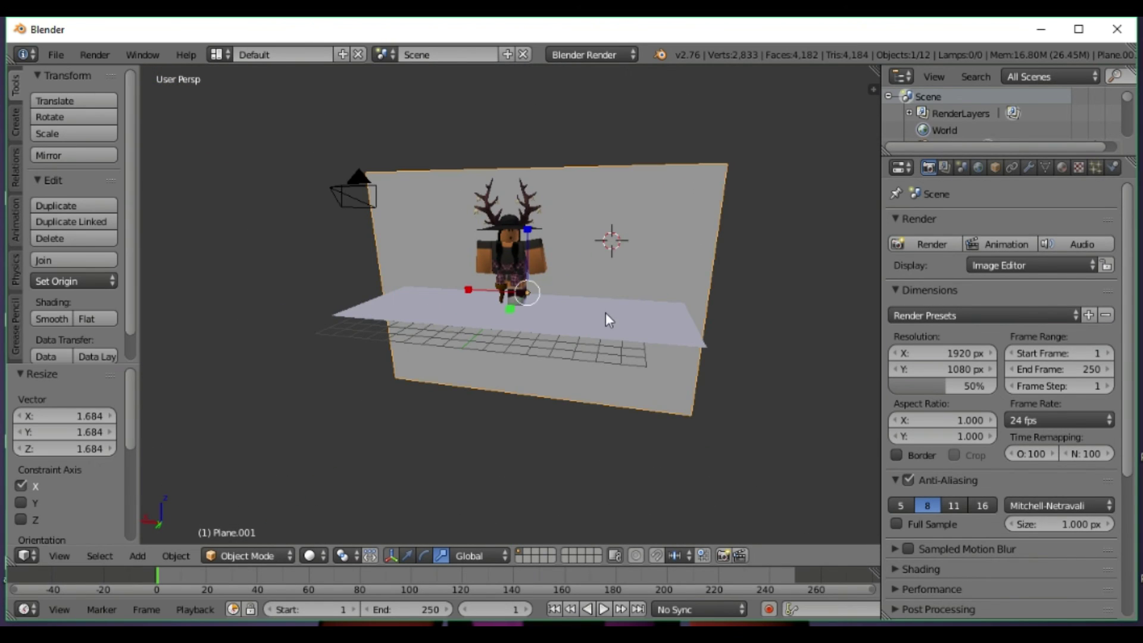
{"action": "right_click", "coordinate": [620, 331]}
{"action": "right_click", "coordinate": [659, 294]}
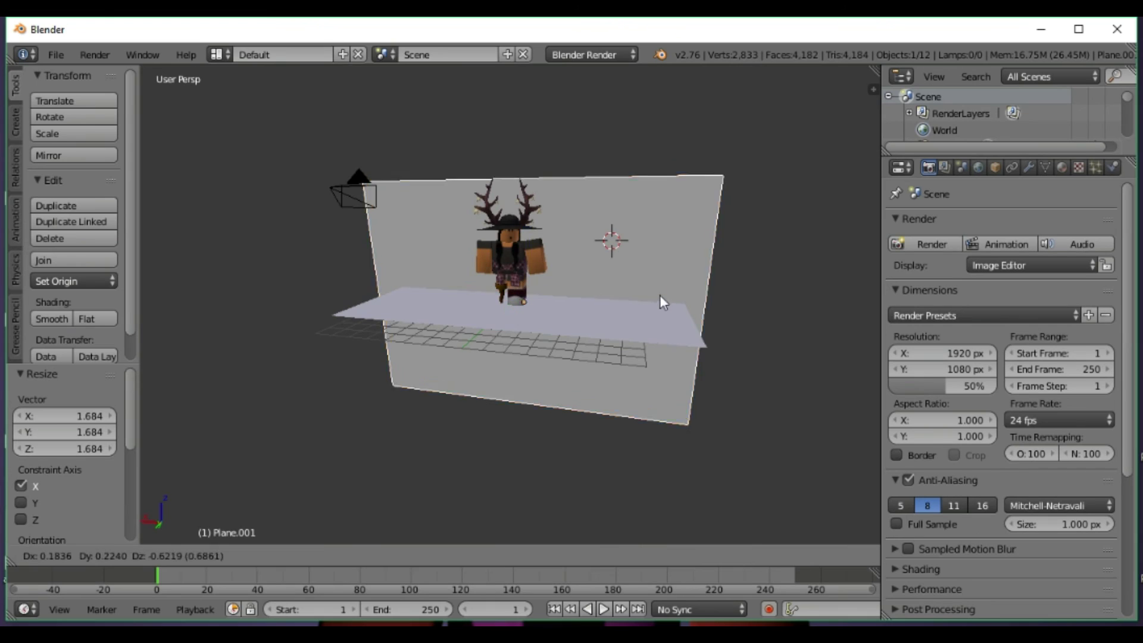
{"action": "right_click", "coordinate": [649, 299]}
{"action": "right_click", "coordinate": [665, 302]}
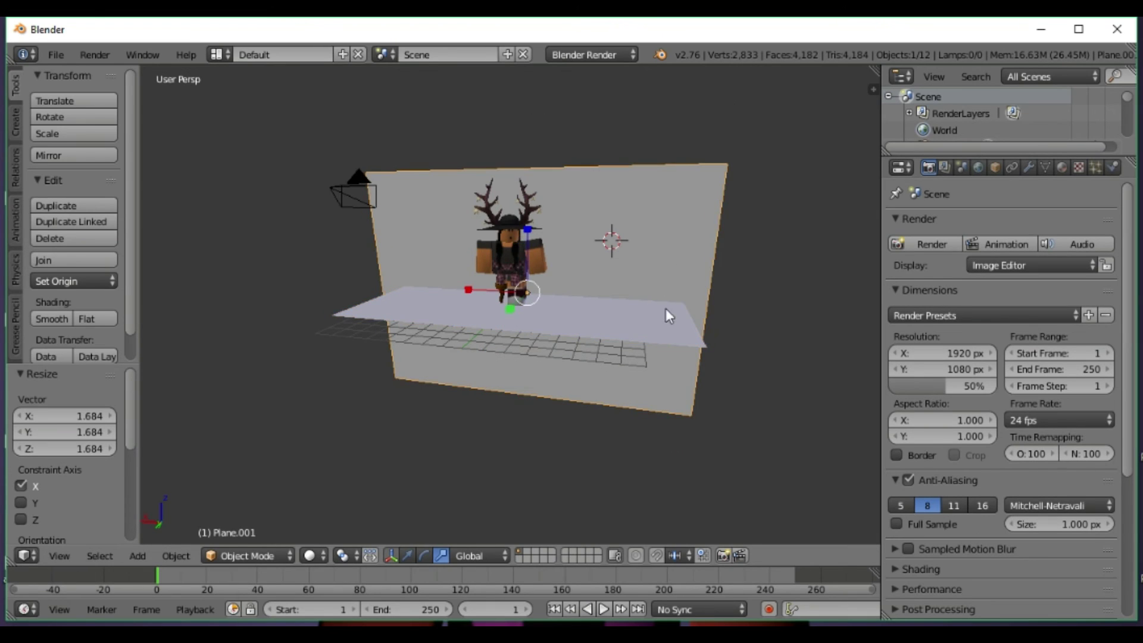
{"action": "left_click", "coordinate": [1064, 167]}
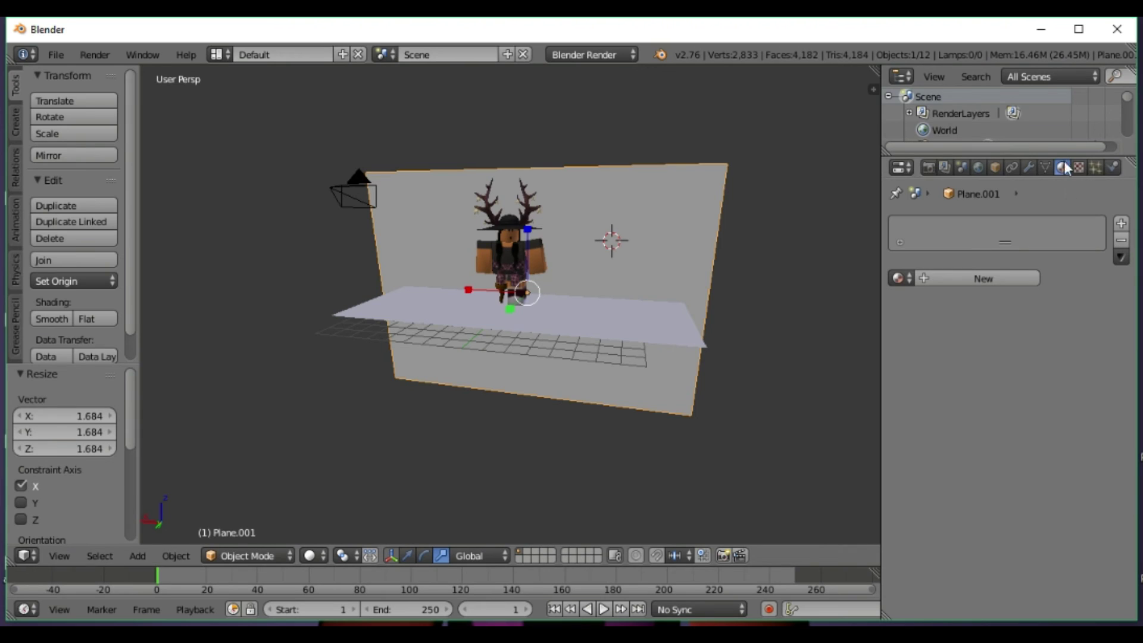
{"action": "left_click", "coordinate": [1023, 278]}
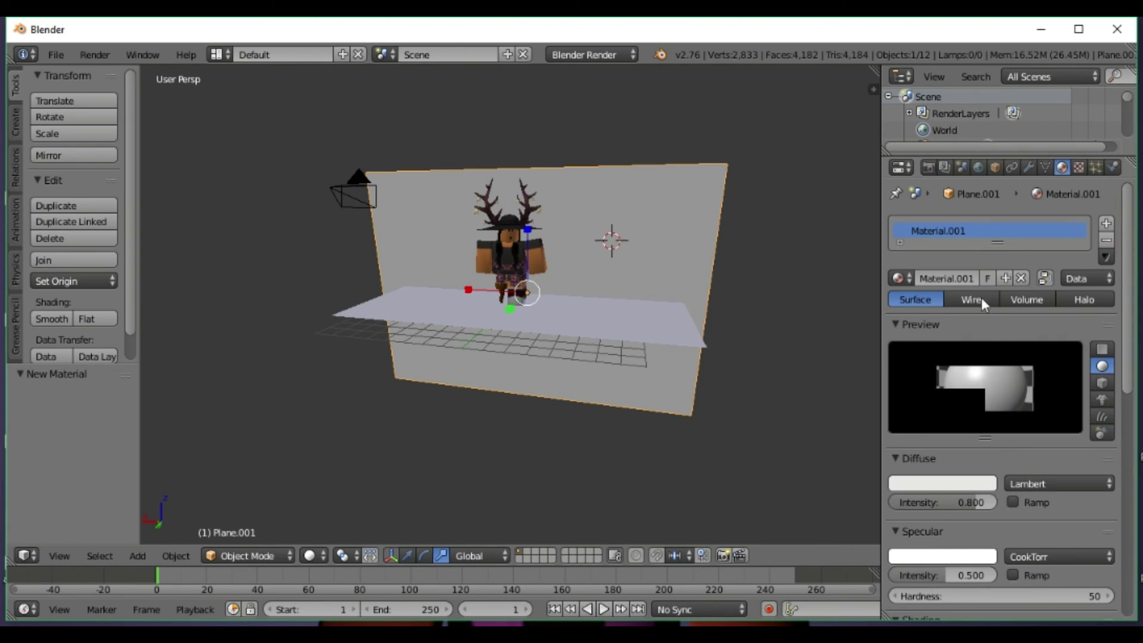
Set the backdrop material's diffuse colour to a light tan, R 0.800, G 0.629, B 0.455
{"action": "left_click", "coordinate": [959, 484]}
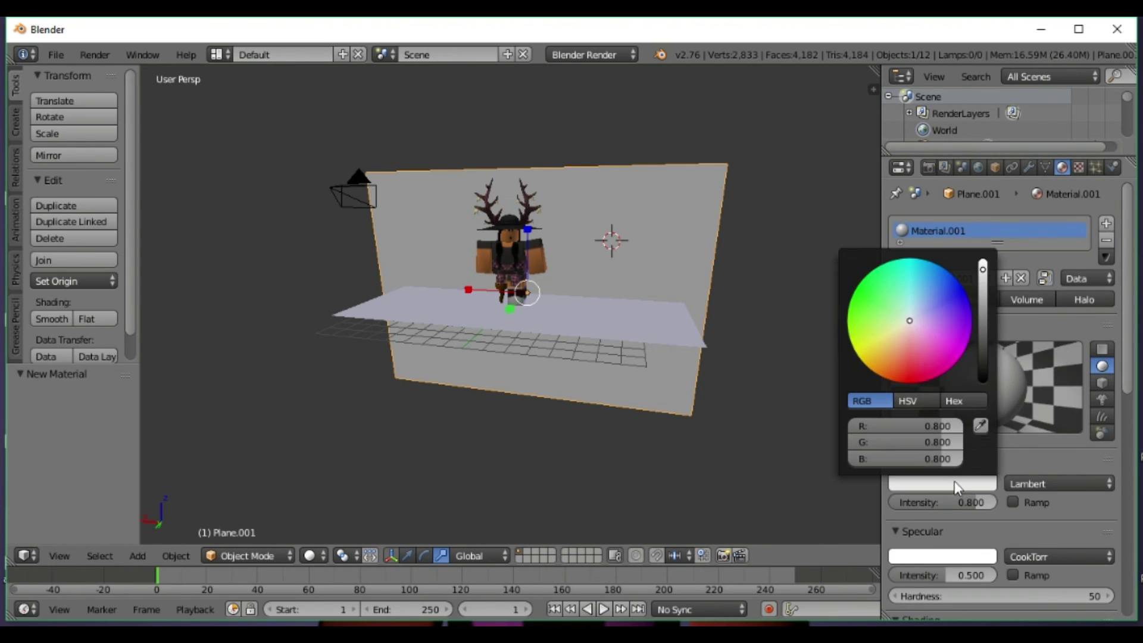
{"action": "left_click", "coordinate": [912, 321]}
{"action": "left_click_drag", "start_coordinate": [911, 320], "coordinate": [915, 339]}
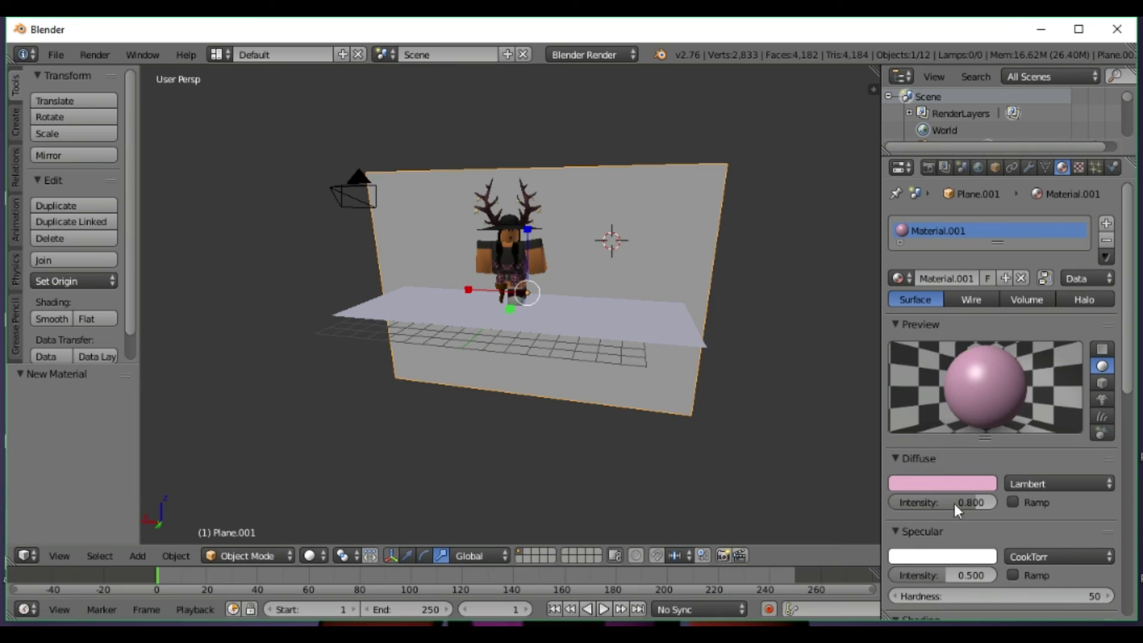
{"action": "left_click", "coordinate": [981, 484]}
{"action": "mouse_move", "coordinate": [910, 345]}
{"action": "left_mouse_down"}
{"action": "mouse_move", "coordinate": [896, 318]}
{"action": "mouse_move", "coordinate": [902, 332]}
{"action": "left_mouse_up"}
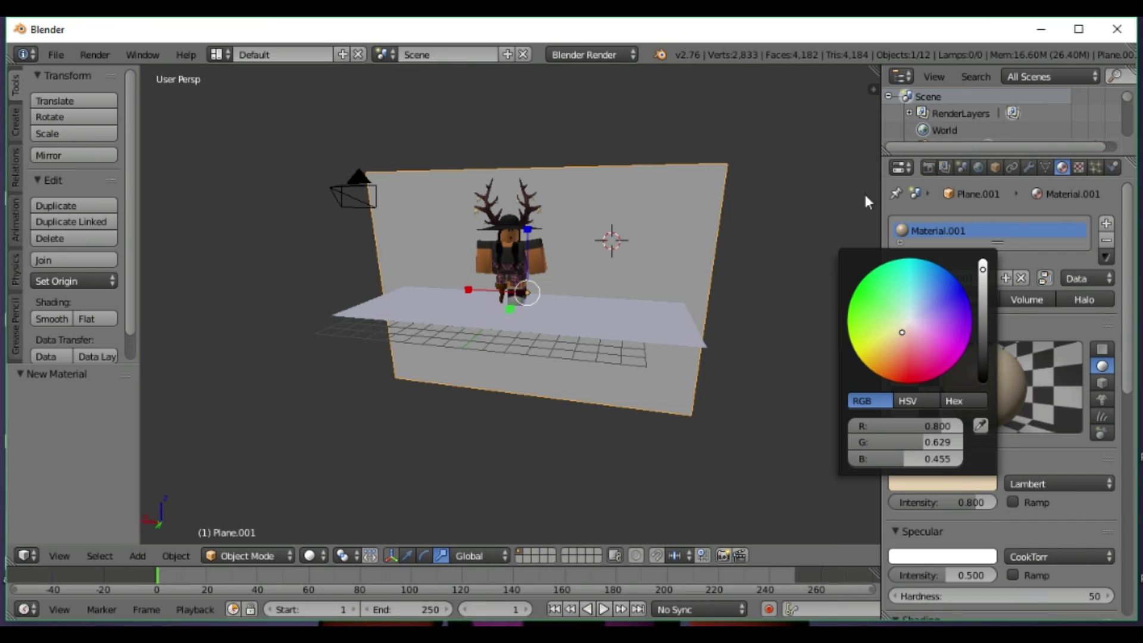
Render a still image of the avatar in front of the tan backdrop
{"action": "left_click", "coordinate": [928, 168]}
{"action": "left_click", "coordinate": [933, 244]}
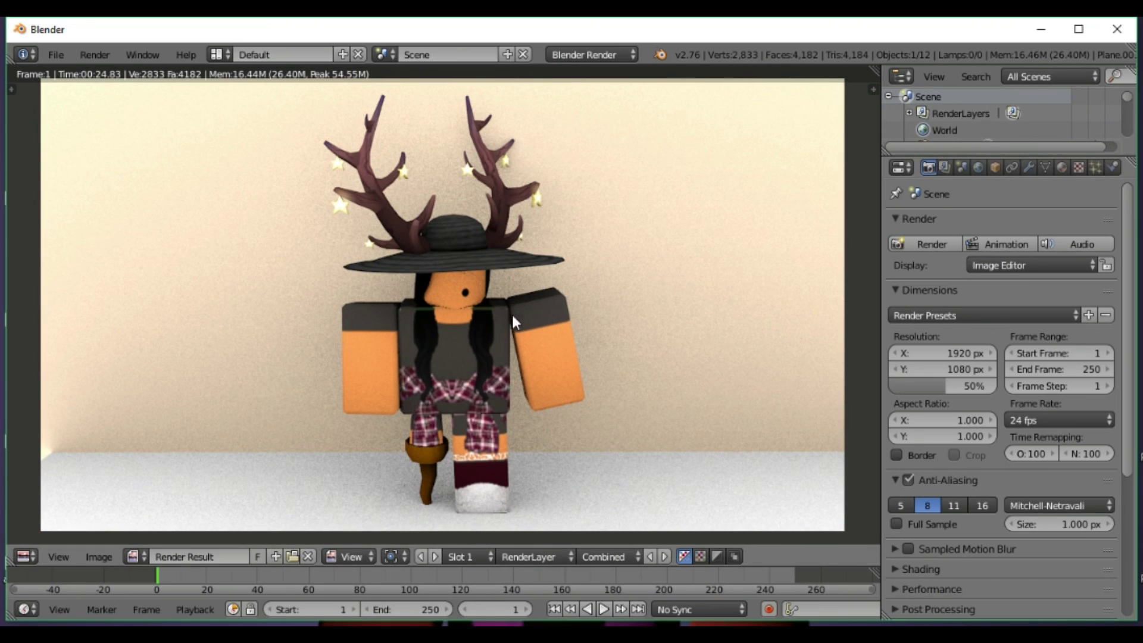
{"action": "left_click", "coordinate": [1046, 168]}
{"action": "left_click", "coordinate": [979, 167]}
{"action": "left_click", "coordinate": [1011, 167]}
{"action": "left_click", "coordinate": [1079, 168]}
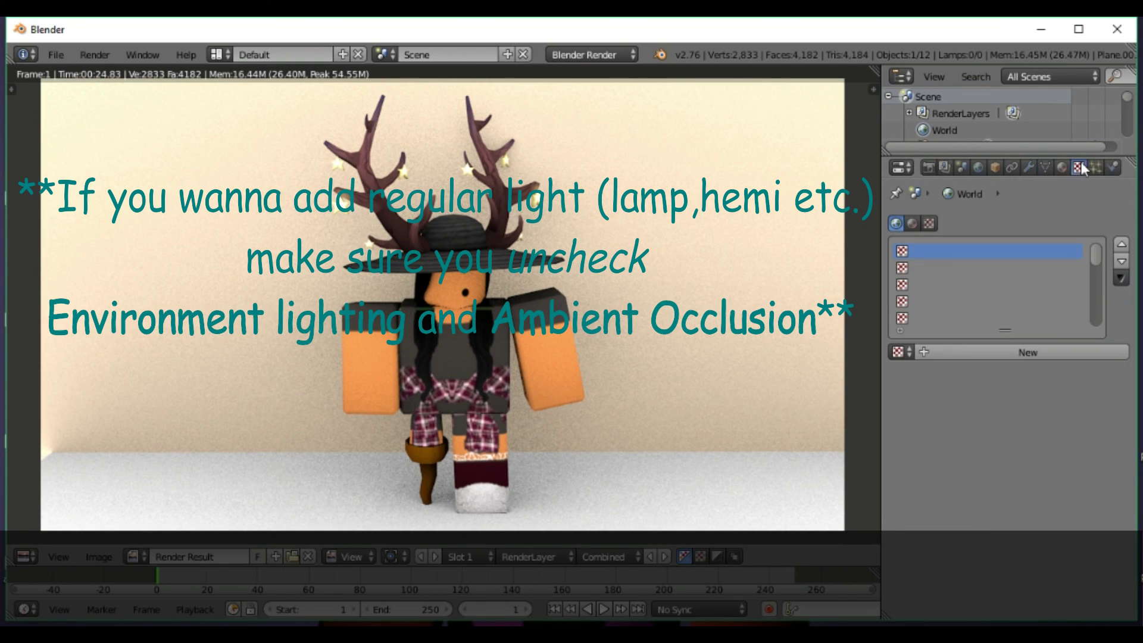
{"action": "left_click", "coordinate": [1062, 168]}
{"action": "left_click", "coordinate": [944, 168]}
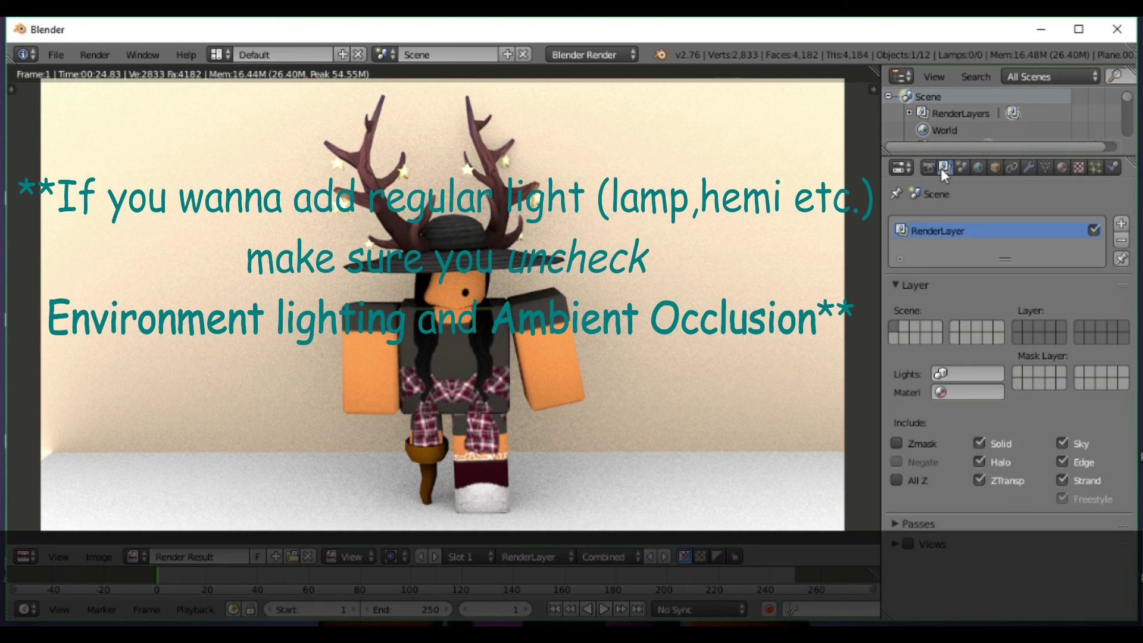
{"action": "left_click", "coordinate": [1095, 167]}
{"action": "left_click", "coordinate": [1029, 168]}
{"action": "left_click", "coordinate": [1079, 168]}
{"action": "left_click", "coordinate": [1029, 168]}
{"action": "left_click", "coordinate": [1062, 167]}
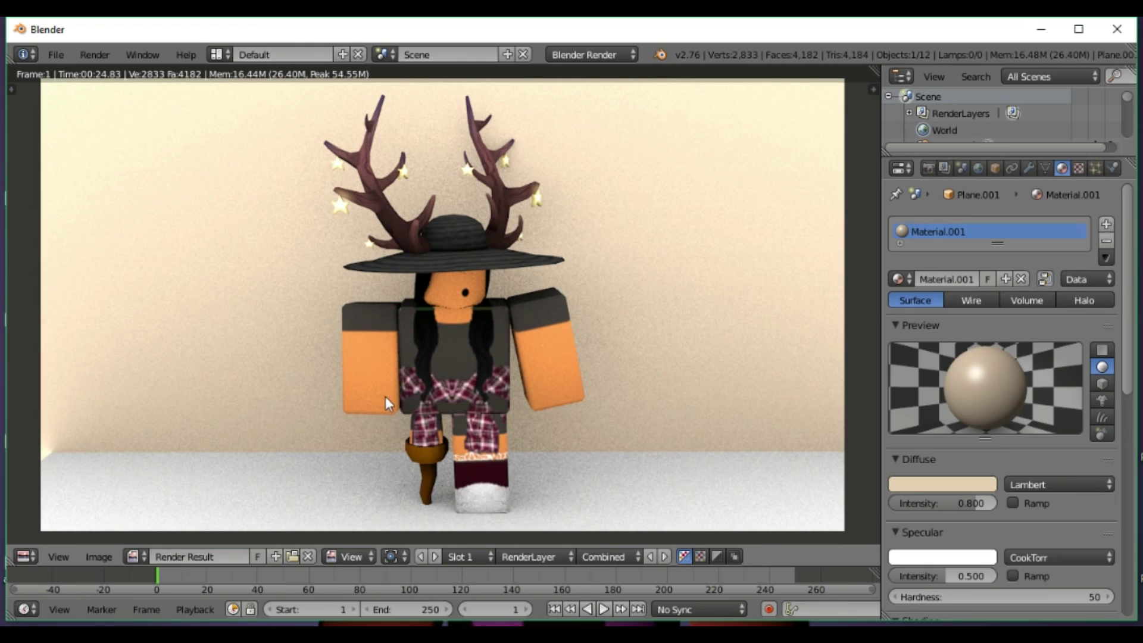
Save the rendered image as a PNG named hi in the My Pictures folder and return to the 3D view
{"action": "left_click", "coordinate": [93, 558]}
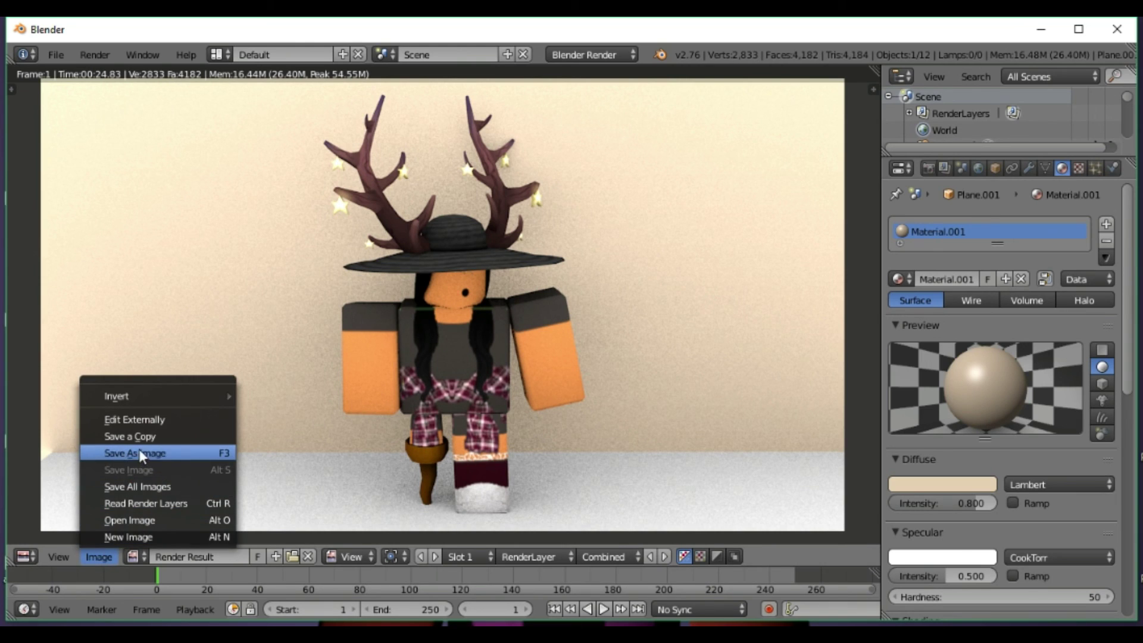
{"action": "left_click", "coordinate": [176, 455]}
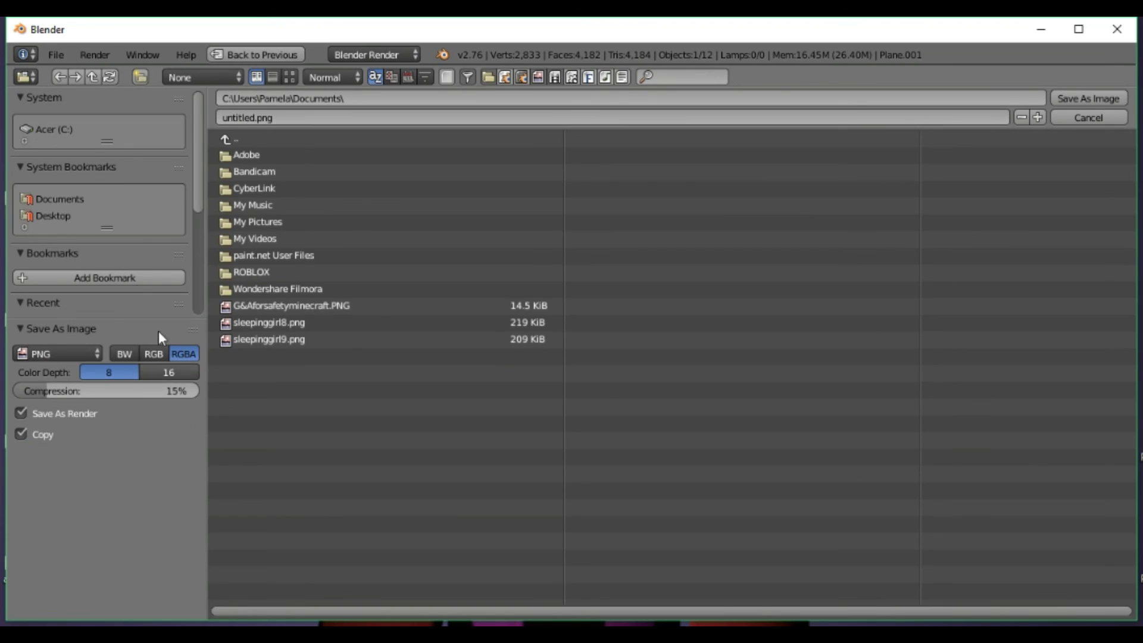
{"action": "left_click", "coordinate": [294, 219]}
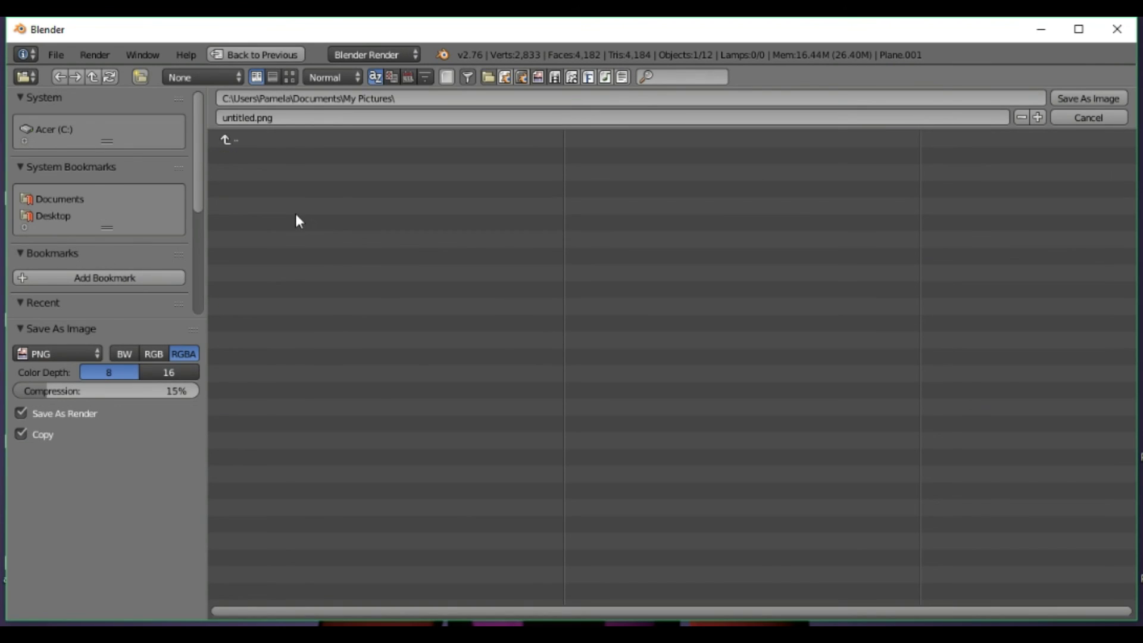
{"action": "left_click", "coordinate": [310, 117]}
{"action": "type", "text": "hi"}
{"action": "key", "text": "Return"}
{"action": "left_click", "coordinate": [1086, 99]}
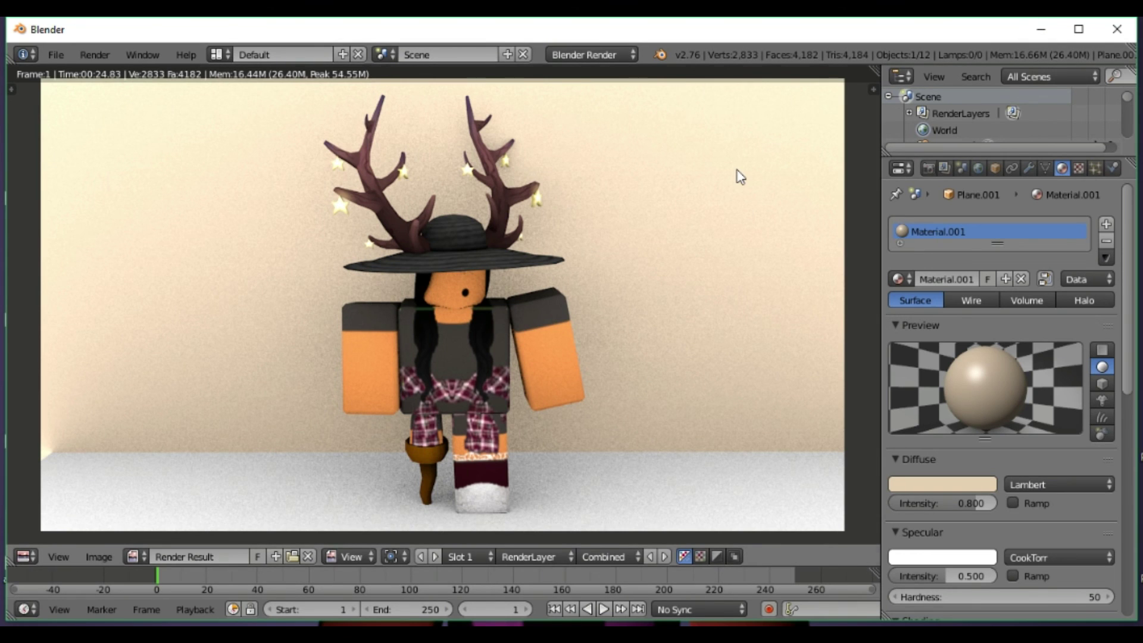
{"action": "key", "text": "Escape"}
{"action": "middle_click_drag", "start_coordinate": [519, 372], "coordinate": [529, 345]}
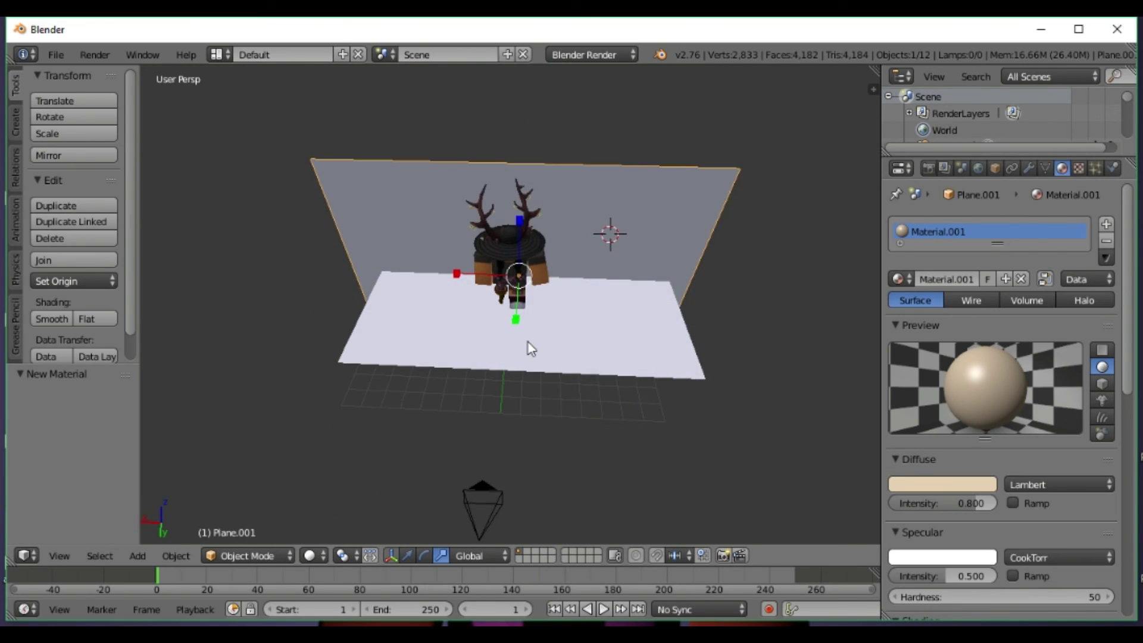
{"action": "scroll", "coordinate": [529, 346], "scroll_direction": "up", "scroll_amount": 4}
{"action": "scroll", "coordinate": [528, 341], "scroll_direction": "up", "scroll_amount": 3}
{"action": "scroll", "coordinate": [528, 347], "scroll_direction": "down", "scroll_amount": 3}
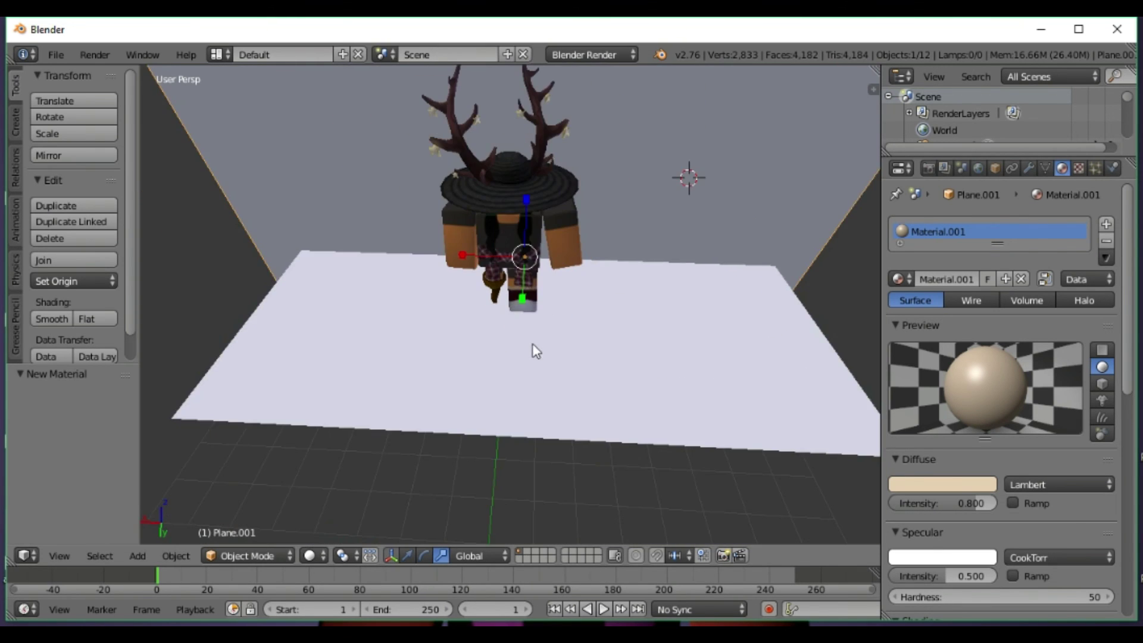
{"action": "middle_click_drag", "start_coordinate": [534, 349], "coordinate": [569, 341]}
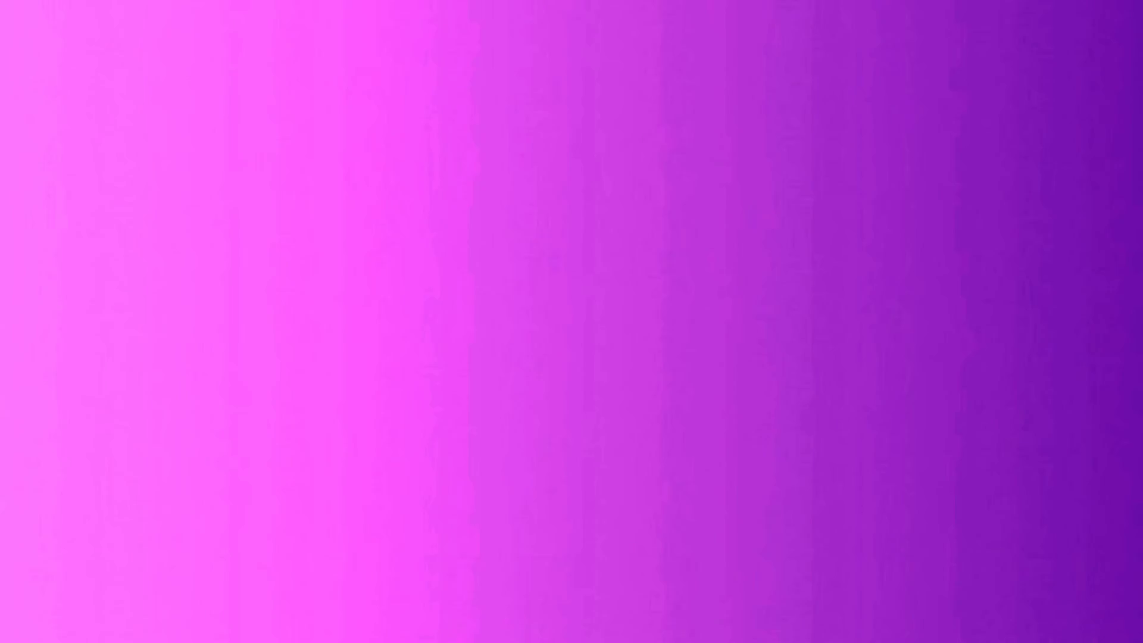